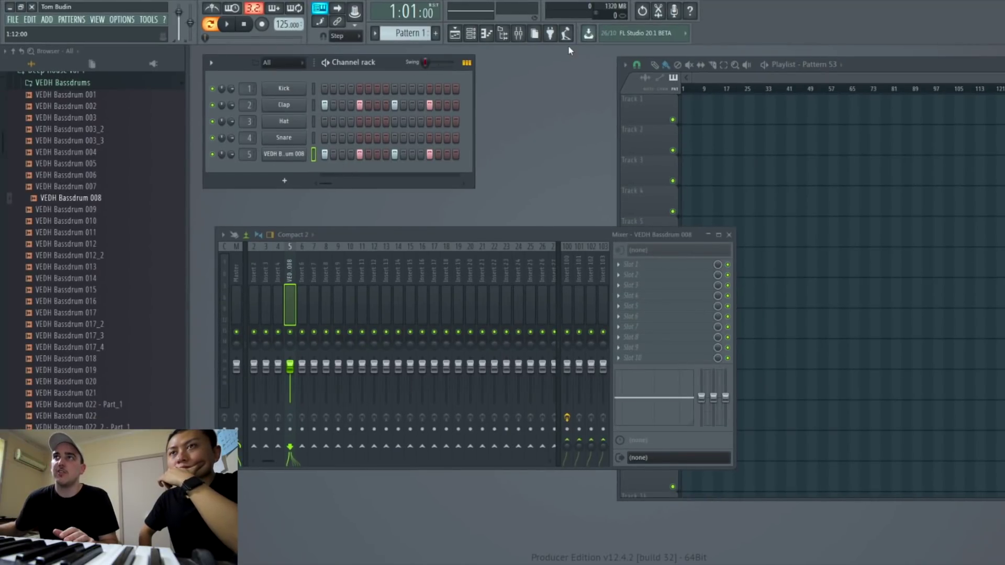
- Turn on the metronome and play the pattern with the VEDH Bassdrum 008 channel muted
{"action": "left_click", "coordinate": [518, 33]}
{"action": "left_click_drag", "start_coordinate": [312, 234], "coordinate": [385, 230]}
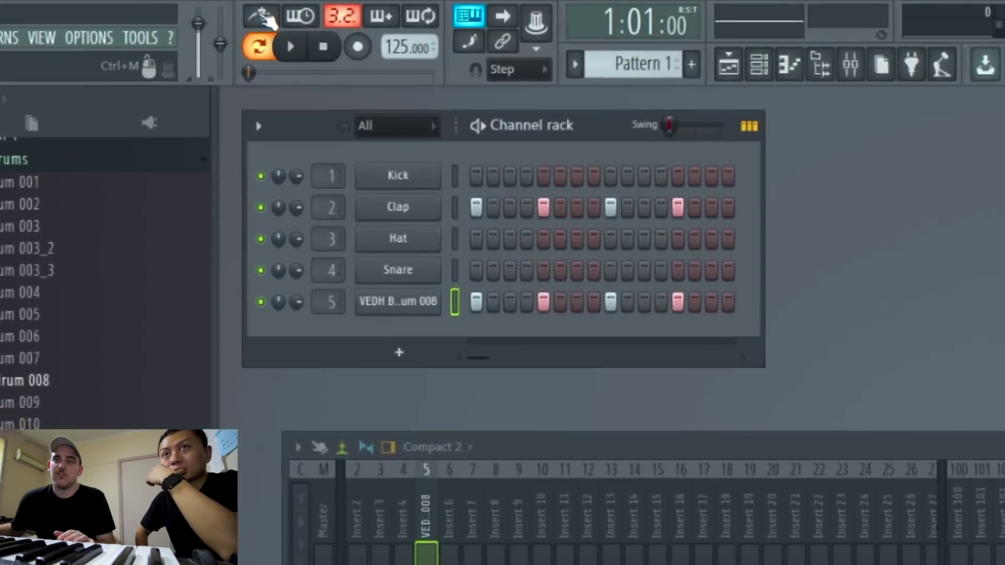
{"action": "left_click", "coordinate": [223, 9]}
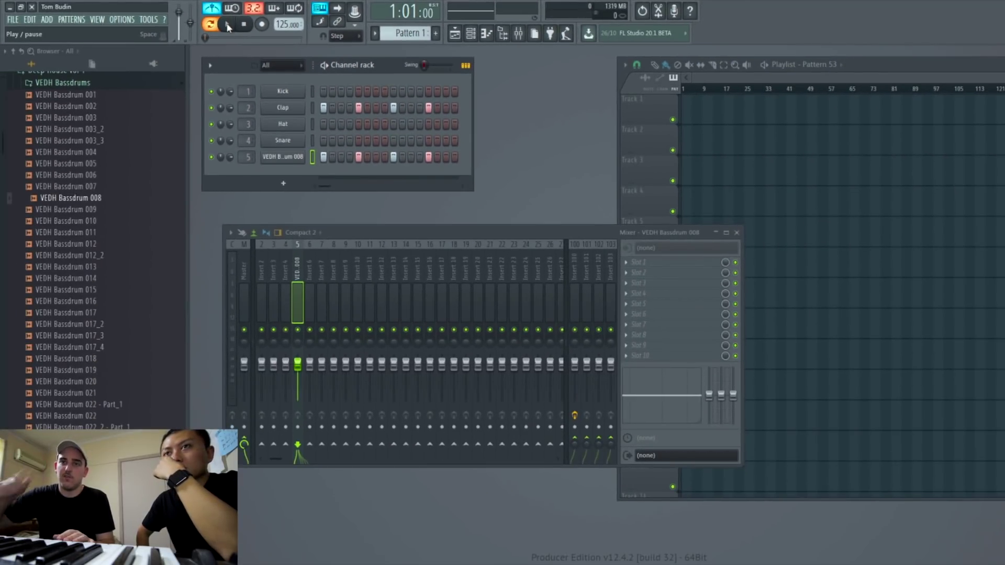
{"action": "left_click", "coordinate": [212, 157]}
{"action": "key", "text": "space"}
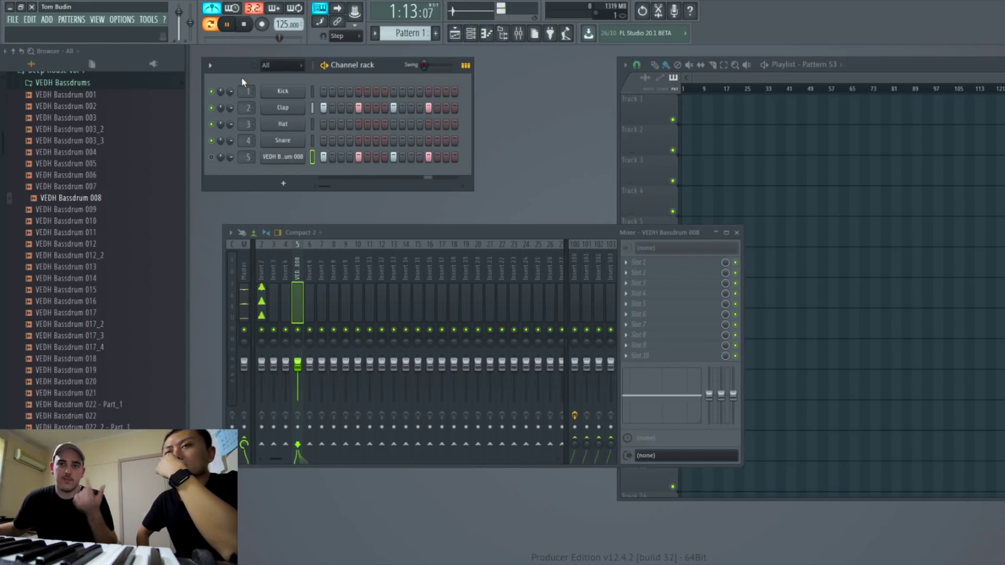
- Unmute the VEDH Bassdrum 008 channel, replay the pattern and turn the metronome off
{"action": "key", "text": "space"}
{"action": "left_click", "coordinate": [211, 157]}
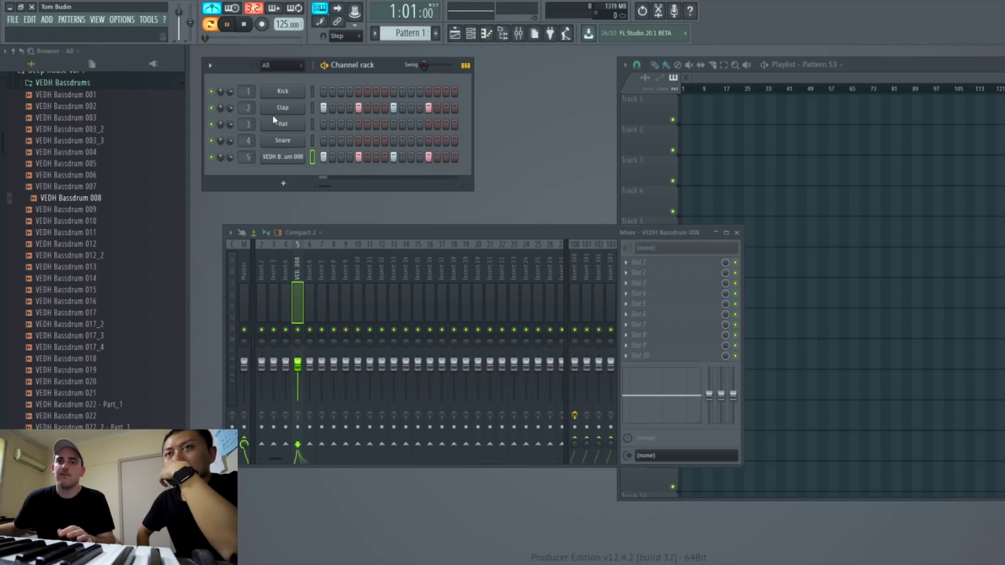
{"action": "key", "text": "space"}
{"action": "left_click", "coordinate": [216, 11]}
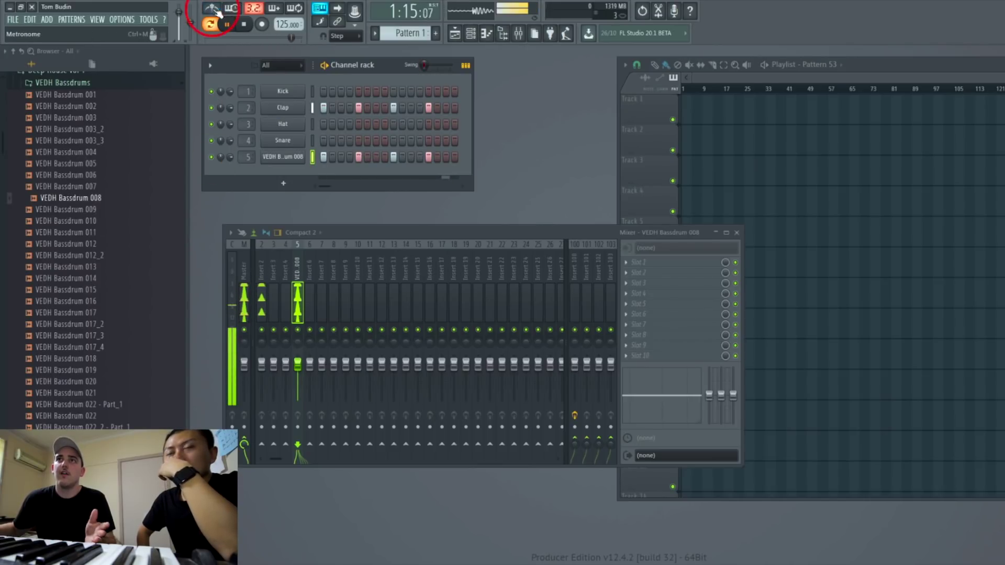
{"action": "key", "text": "space"}
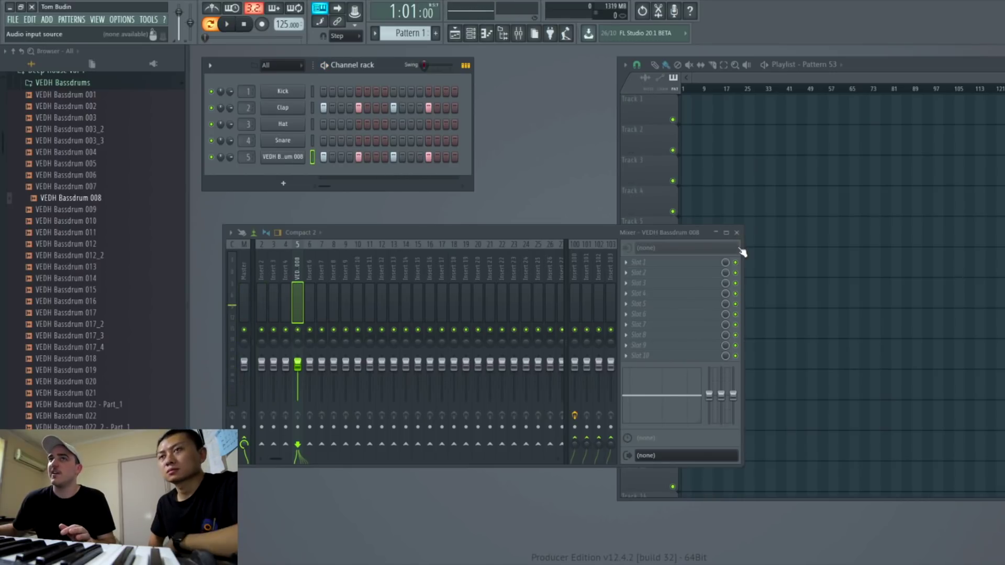
- Add VEDH Closed Hihat 017 from the VEDH Cymbals samples as a new channel with hits on steps 3, 7, 11 and 15
{"action": "left_click", "coordinate": [109, 84]}
{"action": "left_click", "coordinate": [97, 108]}
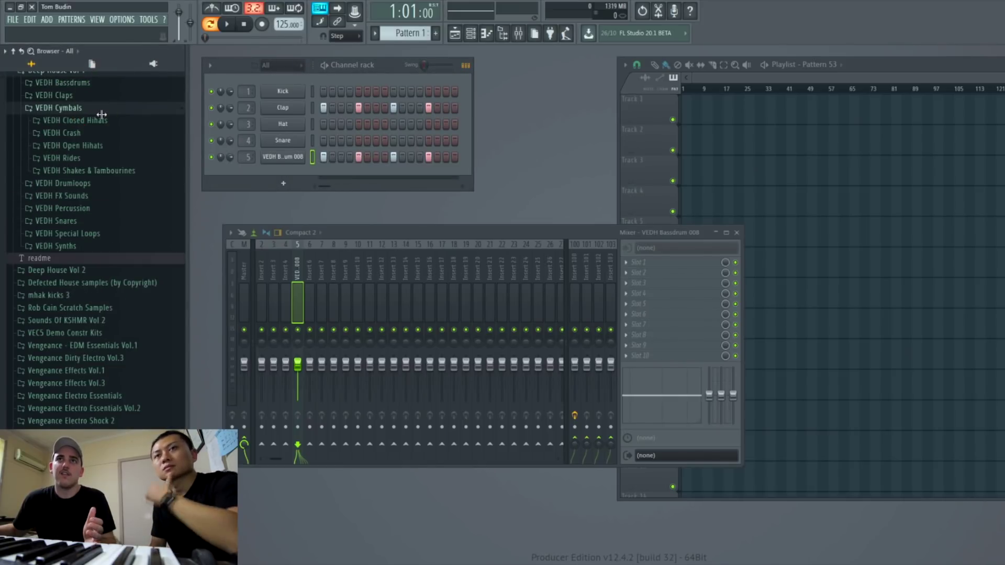
{"action": "left_click", "coordinate": [99, 119]}
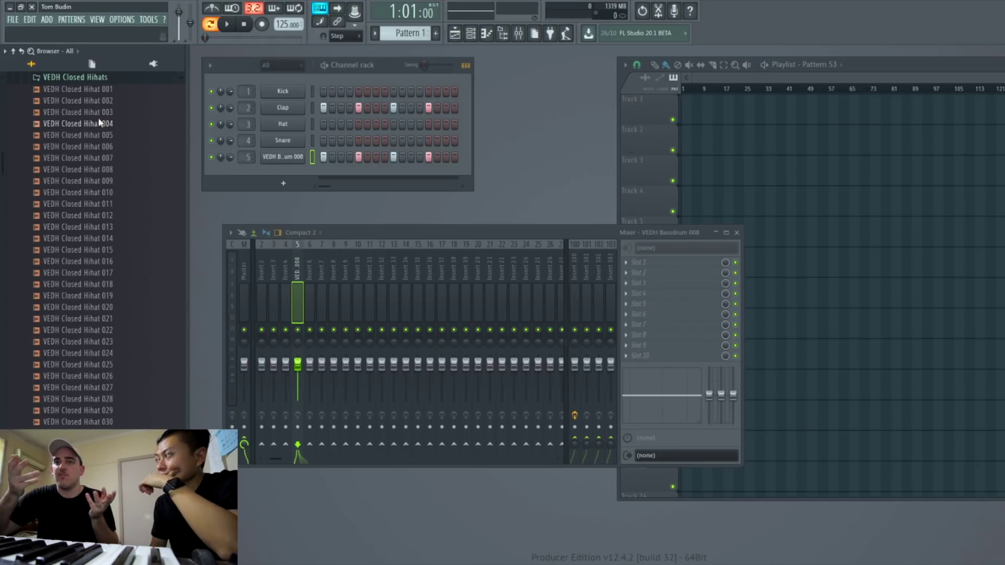
{"action": "left_click_drag", "start_coordinate": [100, 122], "coordinate": [121, 130]}
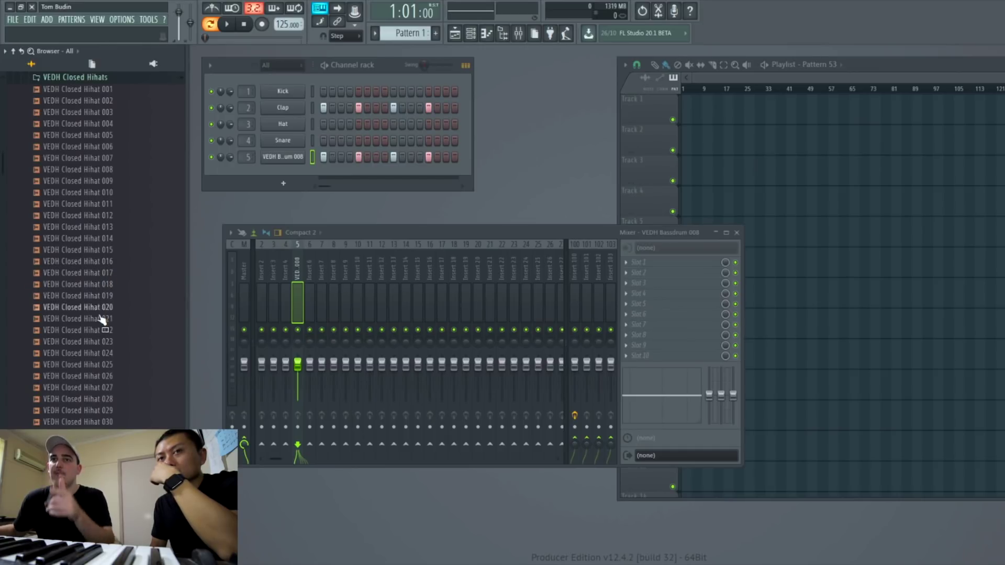
{"action": "left_click_drag", "start_coordinate": [101, 328], "coordinate": [378, 175]}
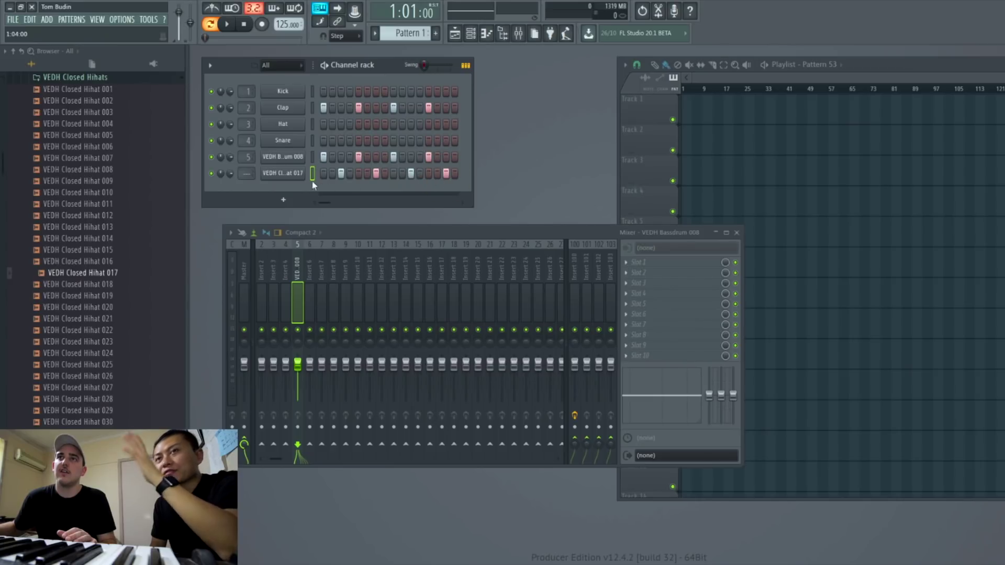
- Route the VEDH Closed Hihat 017 channel to mixer track 6 and play the pattern
{"action": "left_click", "coordinate": [282, 173]}
{"action": "left_click", "coordinate": [534, 173]}
{"action": "left_click_drag", "start_coordinate": [409, 145], "coordinate": [667, 59]}
{"action": "left_click", "coordinate": [392, 63]}
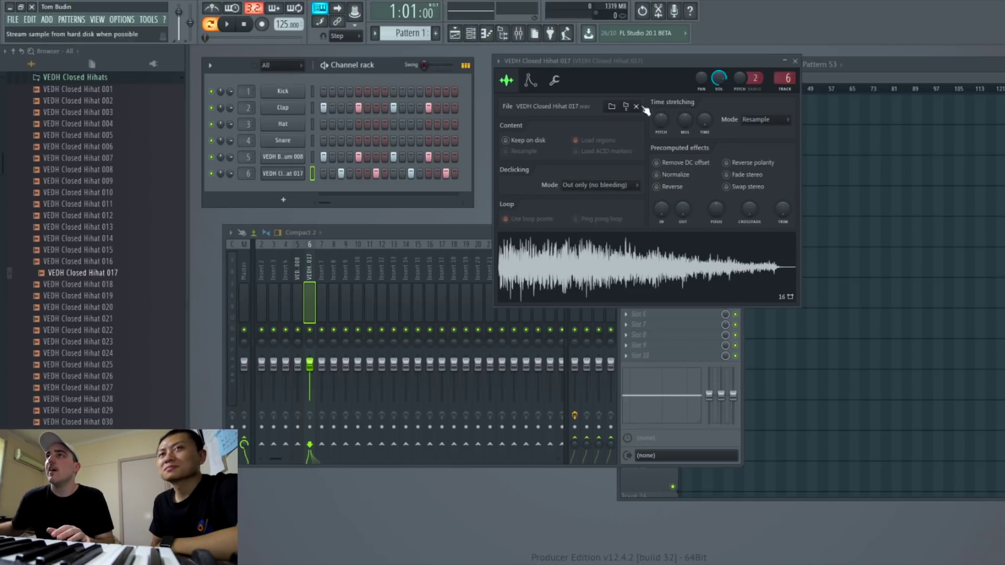
{"action": "left_click_drag", "start_coordinate": [654, 61], "coordinate": [697, 68]}
{"action": "left_click", "coordinate": [390, 63]}
{"action": "left_click_drag", "start_coordinate": [391, 64], "coordinate": [388, 59]}
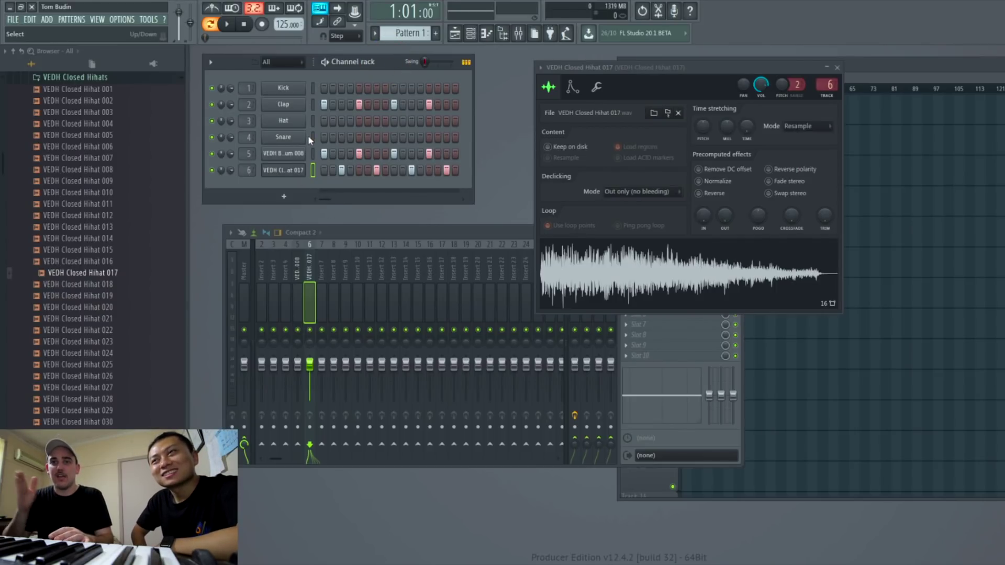
{"action": "key", "text": "space"}
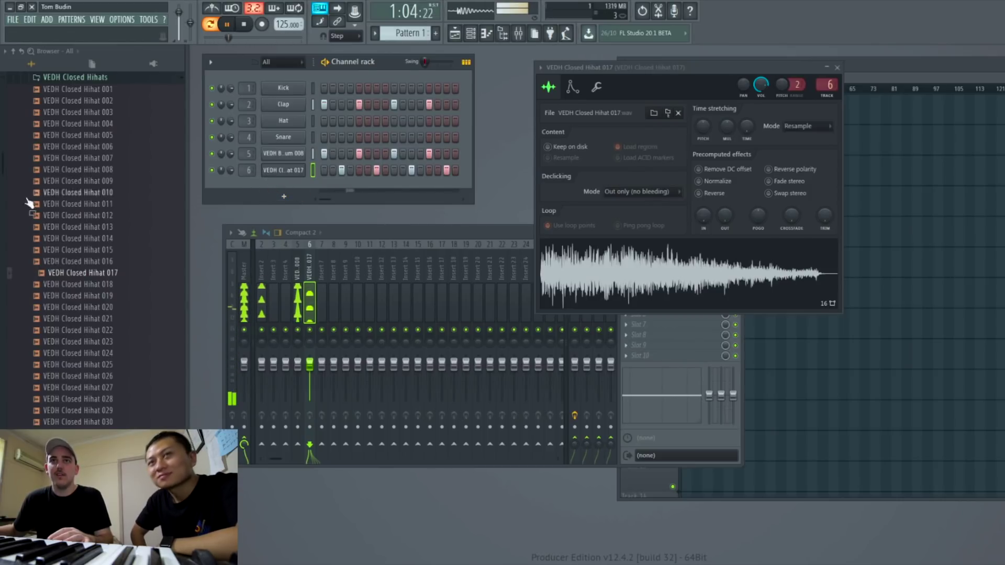
{"action": "key", "text": "space"}
- Open the VEDH Claps sample folder and audition several of its claps
{"action": "left_click", "coordinate": [89, 77]}
{"action": "scroll", "coordinate": [84, 112], "scroll_direction": "up", "scroll_amount": 5}
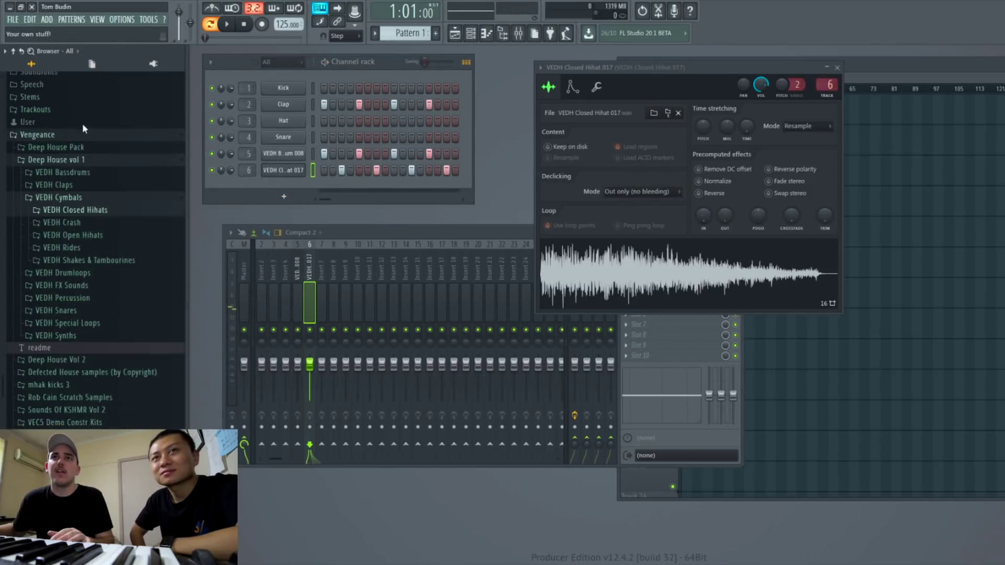
{"action": "left_click", "coordinate": [78, 188]}
{"action": "left_click", "coordinate": [72, 225]}
{"action": "left_click", "coordinate": [77, 235]}
{"action": "left_click", "coordinate": [78, 257]}
{"action": "scroll", "coordinate": [84, 241], "scroll_direction": "down", "scroll_amount": 2}
{"action": "left_click", "coordinate": [90, 202]}
{"action": "left_click", "coordinate": [89, 210]}
{"action": "left_click", "coordinate": [89, 223]}
- Audition VEDH Clap 072 further down the clap sample list
{"action": "scroll", "coordinate": [85, 209], "scroll_direction": "down", "scroll_amount": 15}
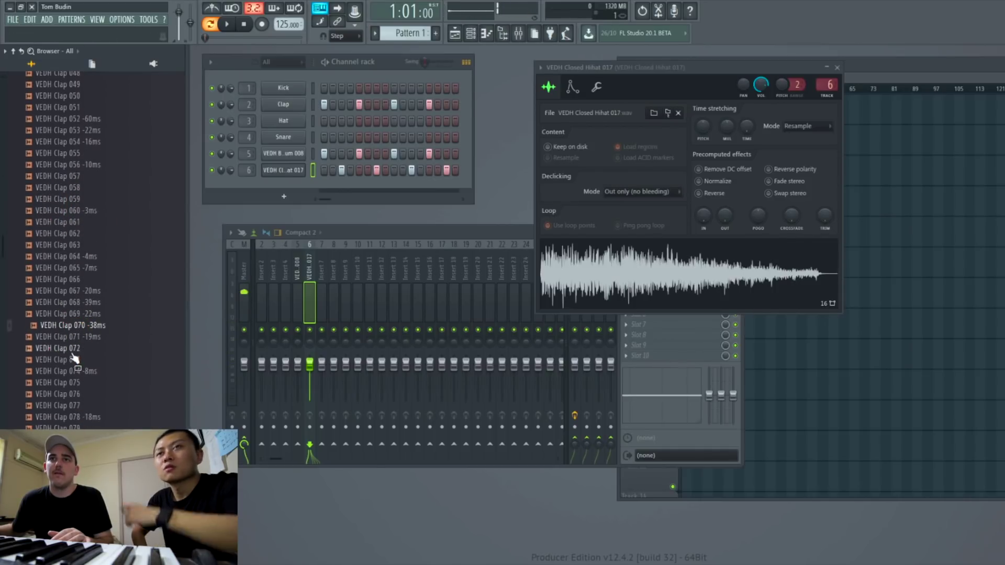
{"action": "left_click", "coordinate": [75, 351]}
{"action": "left_click", "coordinate": [75, 351]}
{"action": "left_click", "coordinate": [77, 351]}
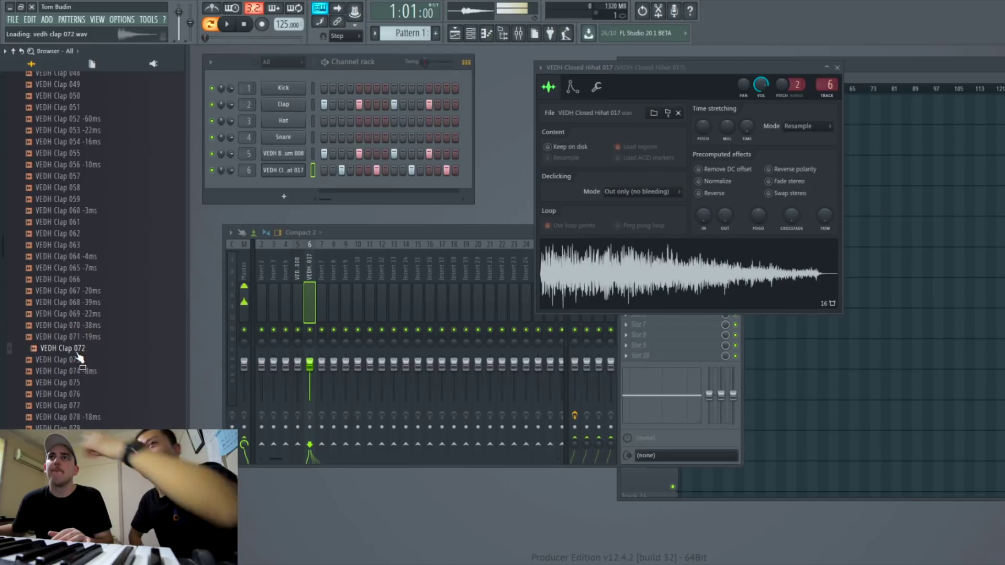
- Open the existing Clap channel's sampler settings alongside the mixer
{"action": "left_click", "coordinate": [283, 104]}
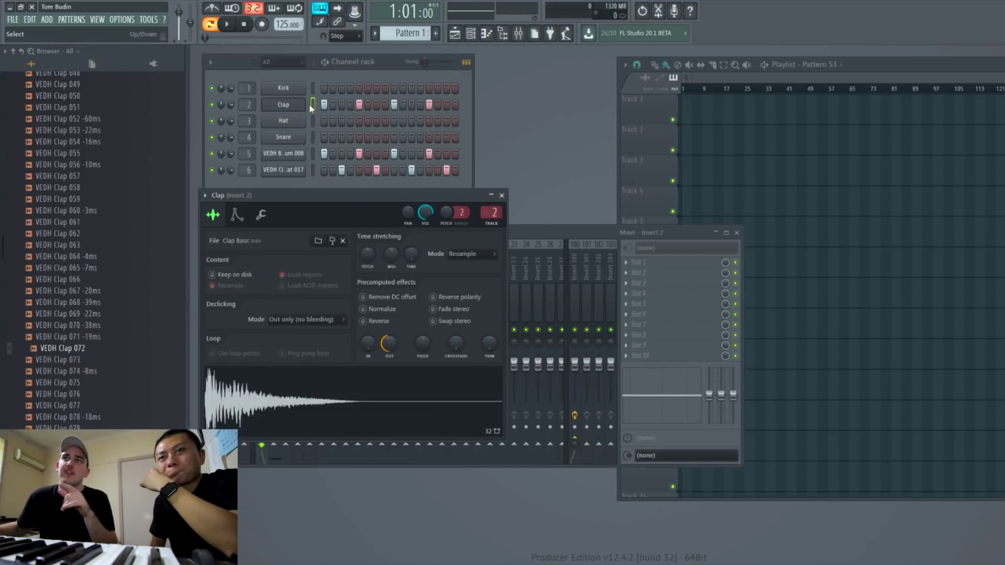
{"action": "left_click", "coordinate": [377, 62]}
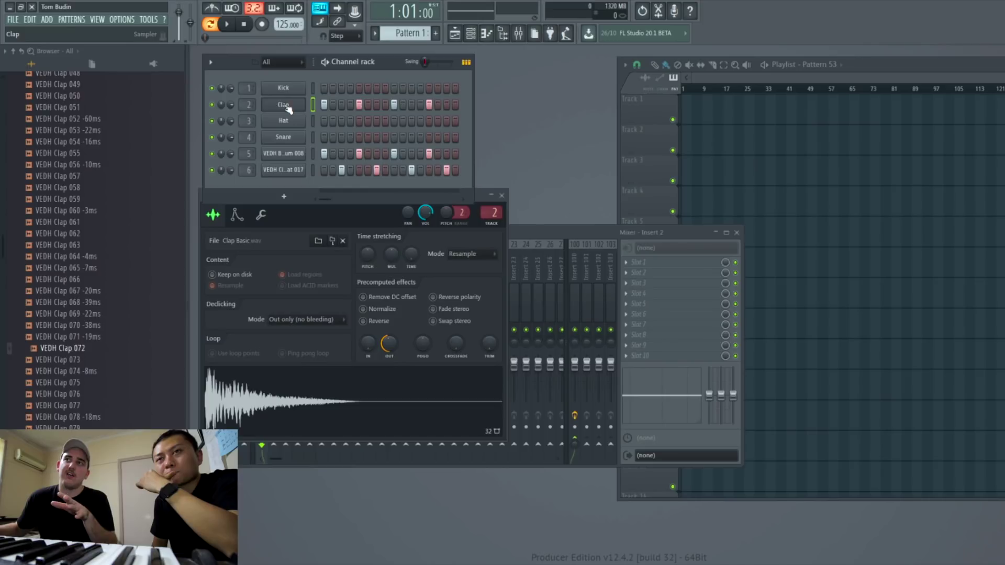
{"action": "key", "text": "F9"}
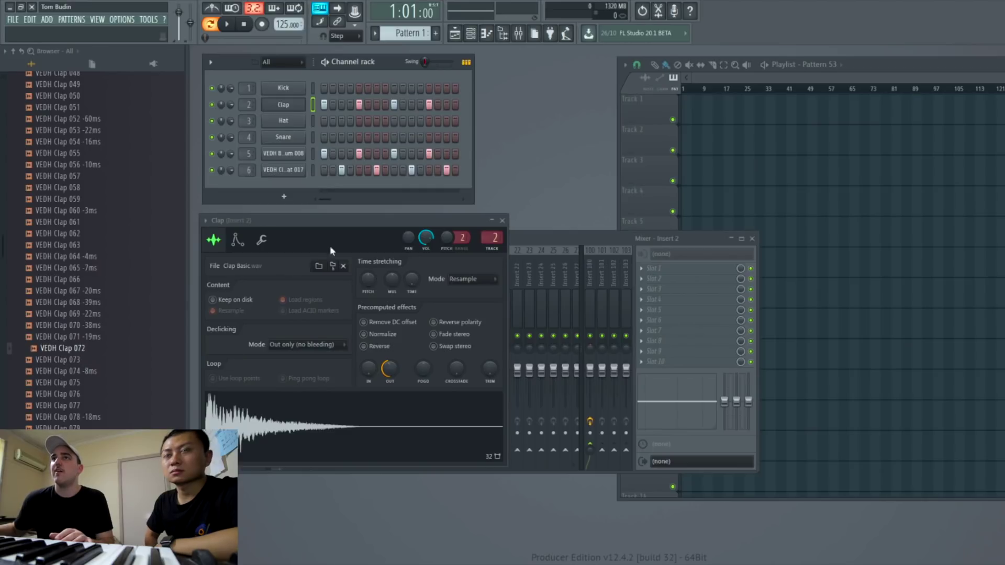
- Add VEDH Clap 072 as a new channel with hits on steps 5 and 13, routed to mixer track 7
{"action": "left_click_drag", "start_coordinate": [65, 348], "coordinate": [361, 192]}
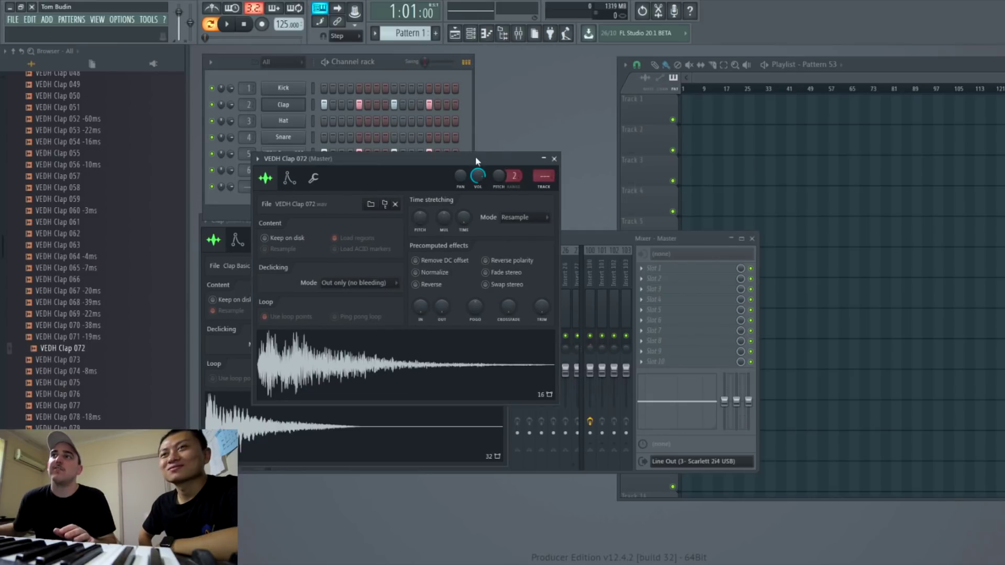
{"action": "key", "text": "ctrl+l"}
{"action": "left_click_drag", "start_coordinate": [469, 153], "coordinate": [703, 134]}
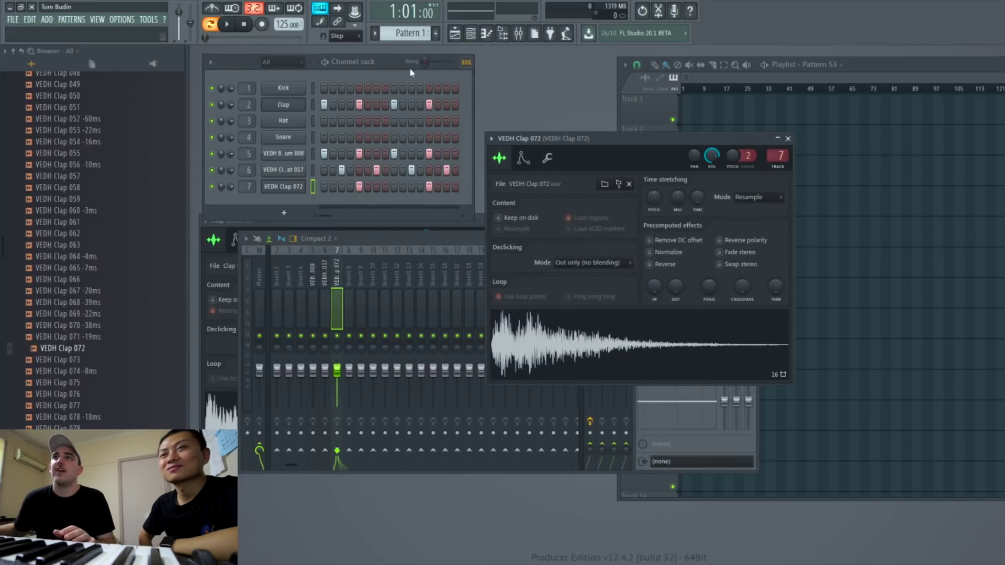
{"action": "right_click", "coordinate": [886, 139]}
{"action": "left_click", "coordinate": [356, 98]}
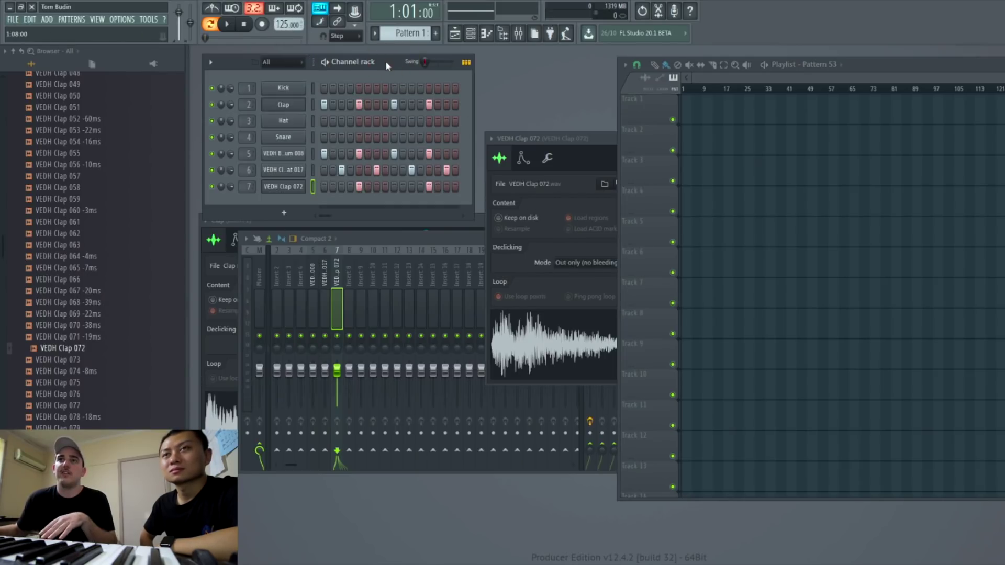
- Play the pattern with the new clap and try placing a clip at the start of playlist Track 1
{"action": "key", "text": "space"}
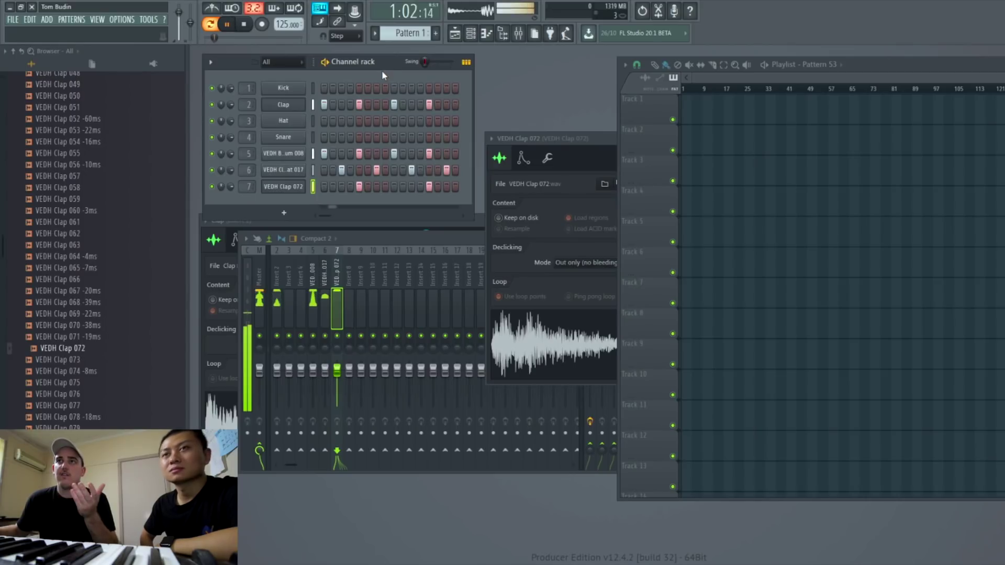
{"action": "scroll", "coordinate": [721, 126], "scroll_direction": "up", "scroll_amount": 5}
{"action": "left_click", "coordinate": [692, 114]}
{"action": "key", "text": "space"}
{"action": "right_click", "coordinate": [693, 117]}
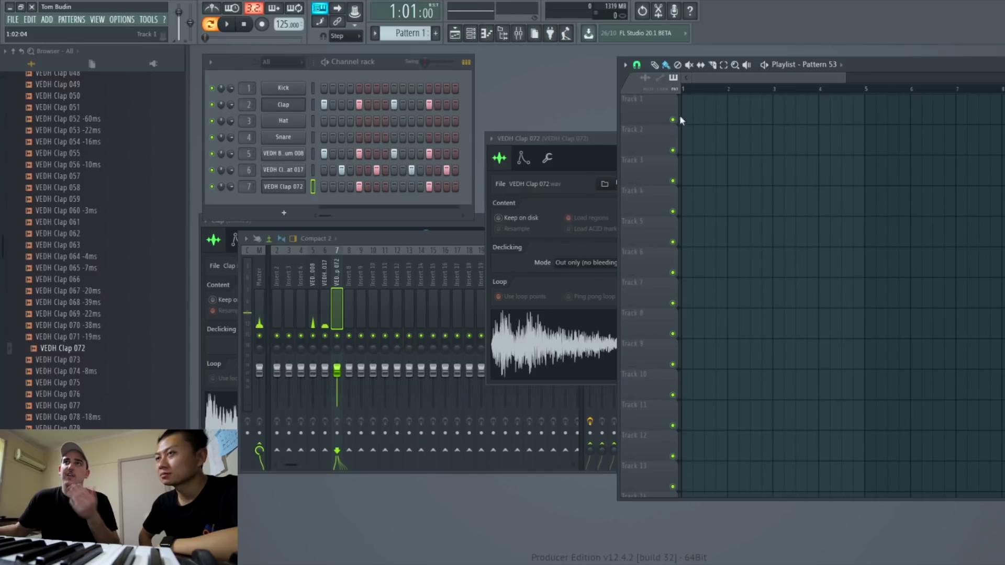
- Select Pattern 1 for the playlist and paint four clips of it across bars 1 to 4 on Track 1
{"action": "left_click_drag", "start_coordinate": [423, 34], "coordinate": [423, 52]}
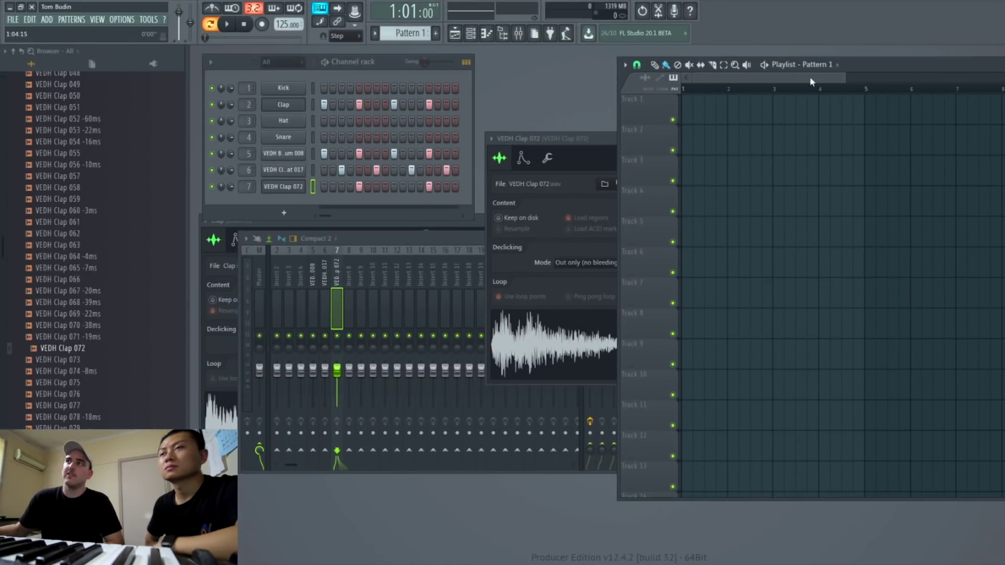
{"action": "left_click_drag", "start_coordinate": [905, 71], "coordinate": [771, 62]}
{"action": "left_click_drag", "start_coordinate": [916, 165], "coordinate": [1004, 164]}
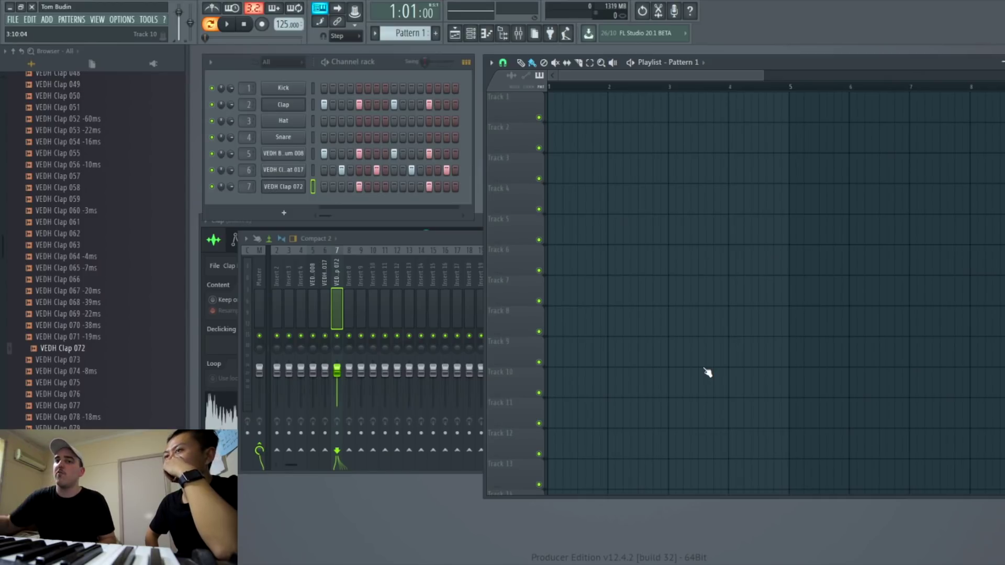
{"action": "left_click_drag", "start_coordinate": [554, 99], "coordinate": [738, 92]}
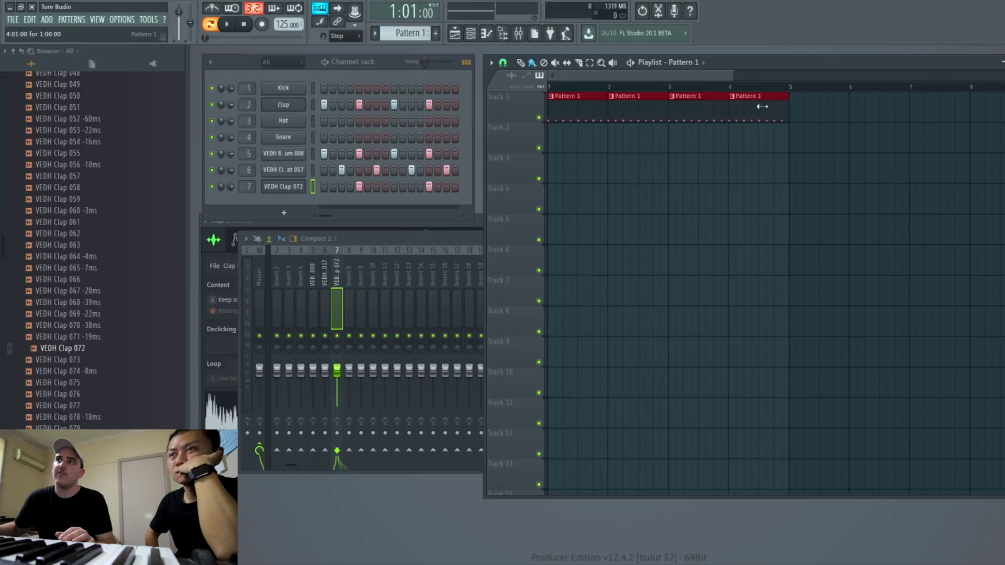
- Switch playback to song mode and play the playlist arrangement from bar 1
{"action": "left_click", "coordinate": [552, 88]}
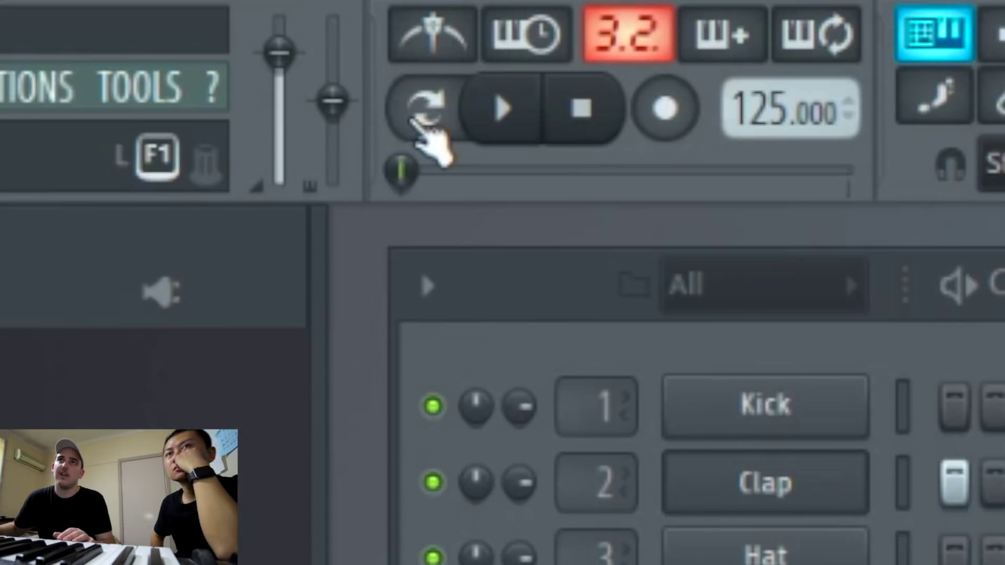
{"action": "left_click", "coordinate": [432, 110]}
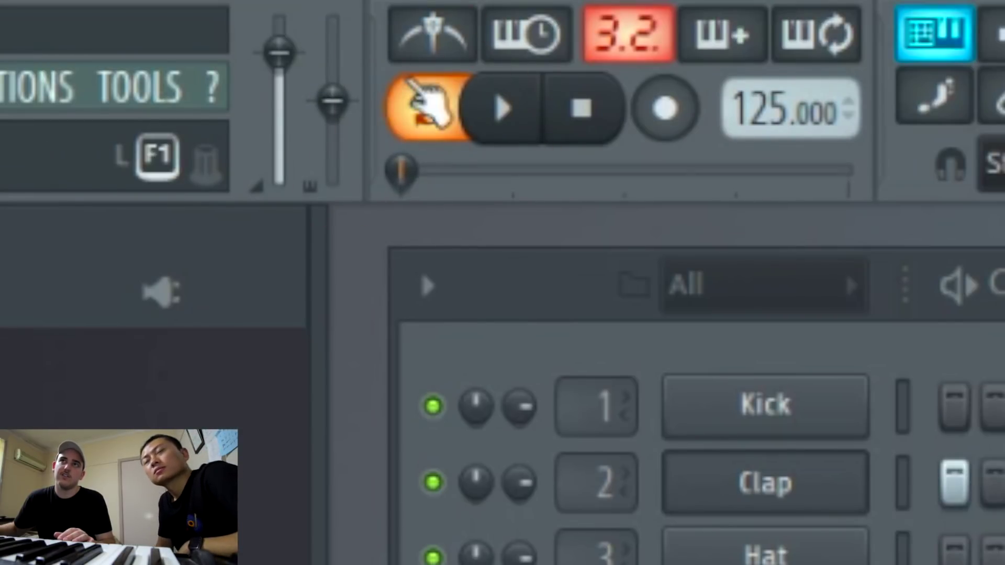
{"action": "left_click", "coordinate": [436, 119]}
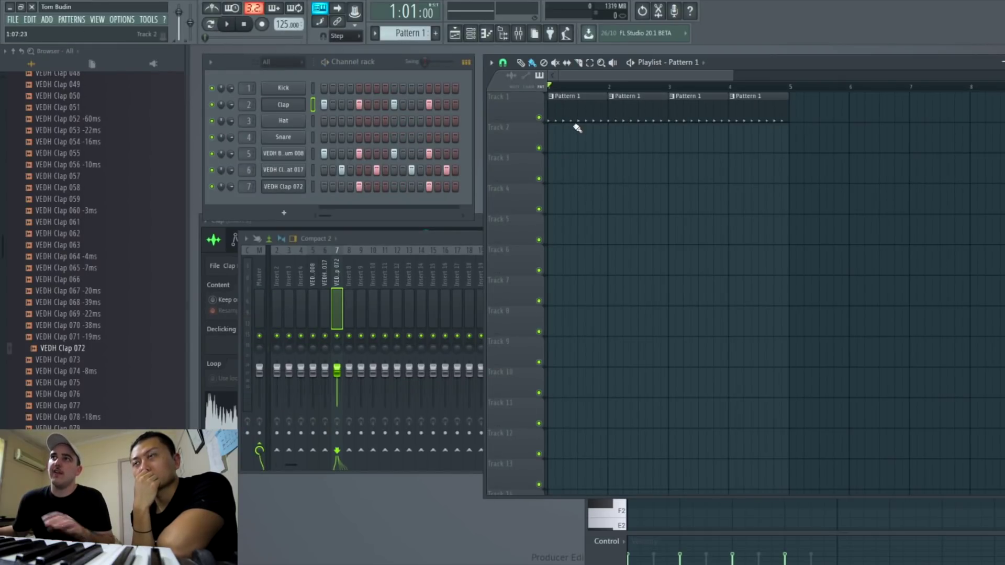
{"action": "key", "text": "space"}
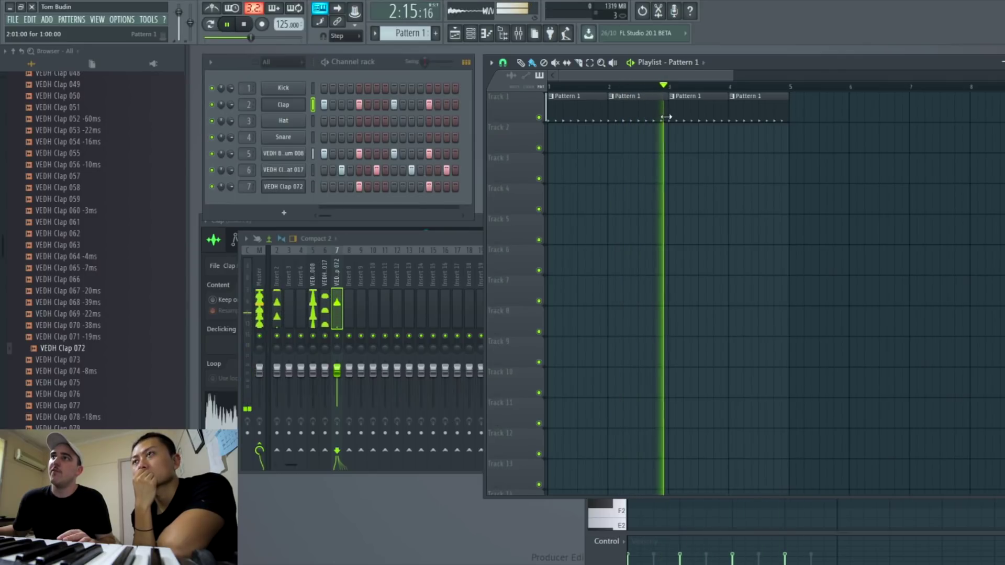
{"action": "key", "text": "space"}
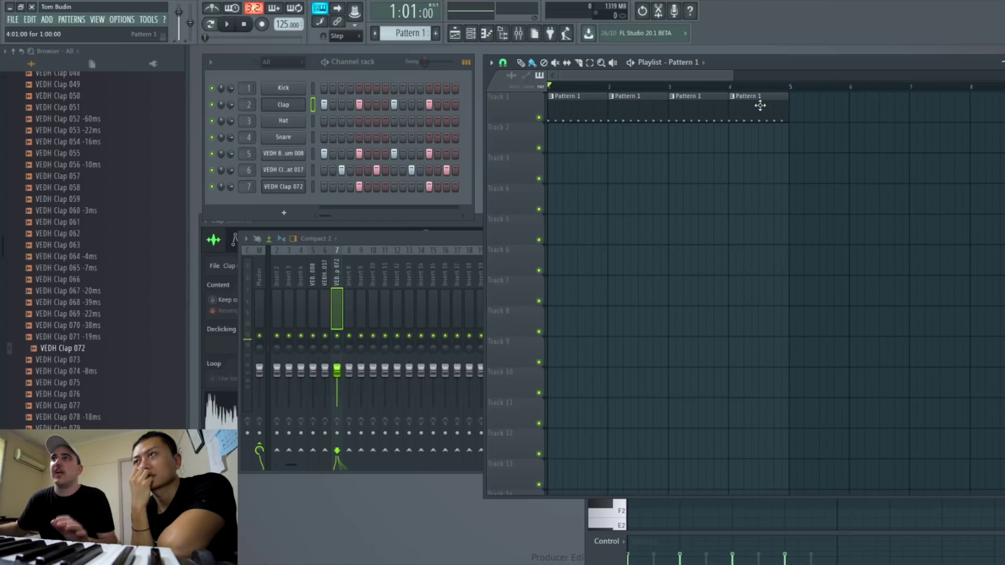
- Save the project as ravine.flp
{"action": "left_click", "coordinate": [13, 20]}
{"action": "left_click", "coordinate": [31, 77]}
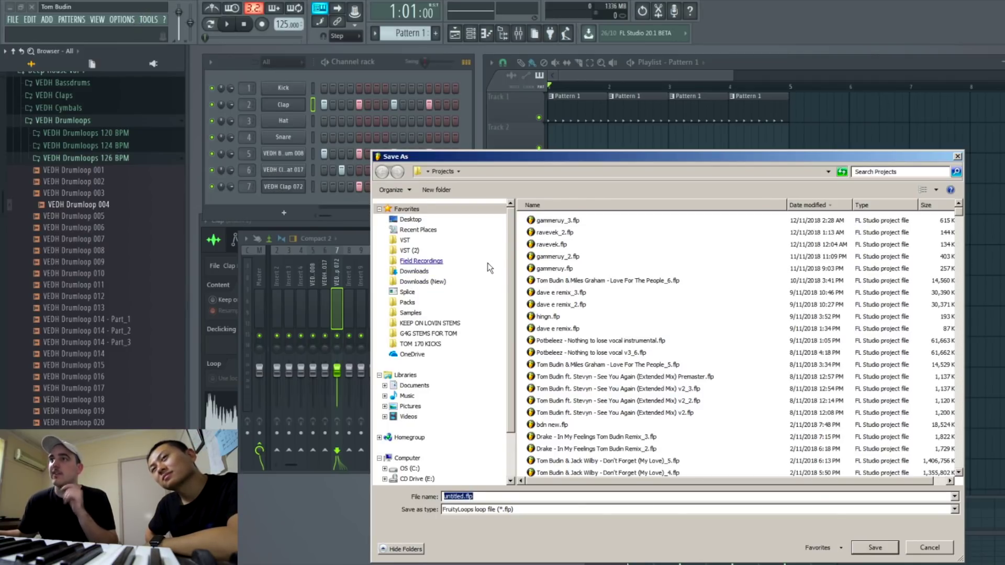
{"action": "left_click", "coordinate": [12, 19]}
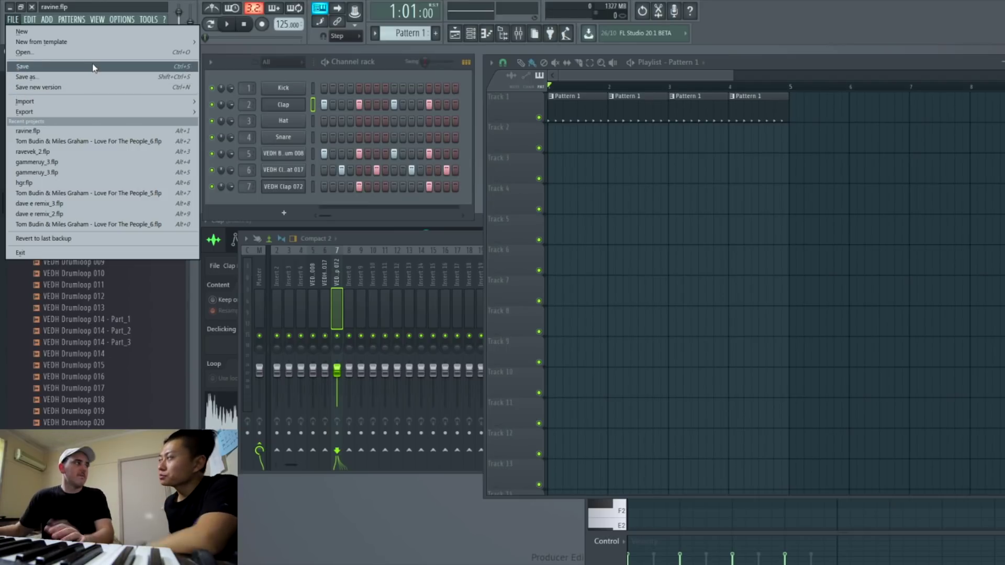
{"action": "left_click", "coordinate": [393, 54]}
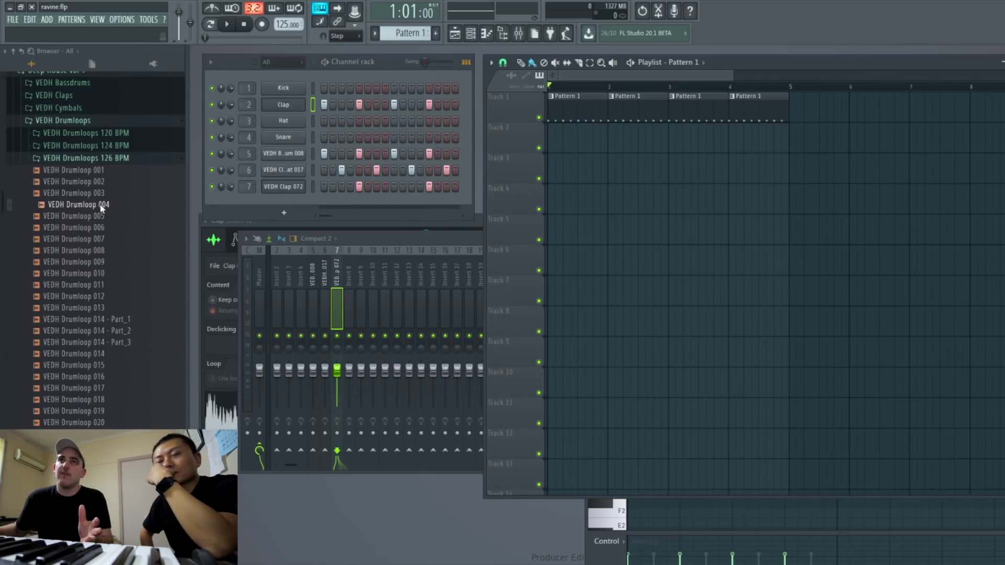
- Place VEDH Drumloop 004 at bar 1 on playlist Track 2 and inspect where the clip ends against the bar line
{"action": "left_click_drag", "start_coordinate": [101, 208], "coordinate": [576, 140]}
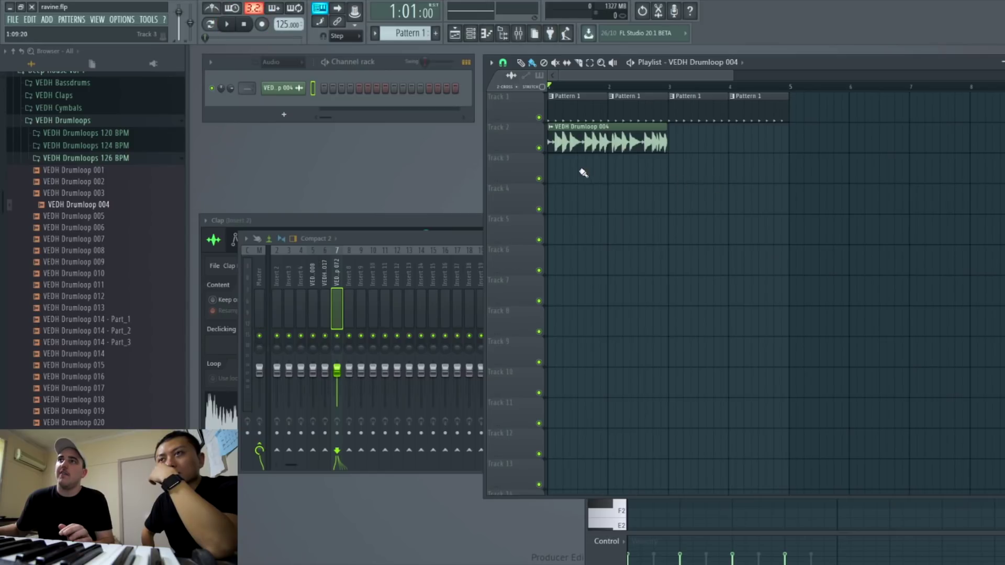
{"action": "scroll", "coordinate": [540, 177], "scroll_direction": "up", "scroll_amount": 2}
{"action": "scroll", "coordinate": [754, 154], "scroll_direction": "up", "scroll_amount": 4}
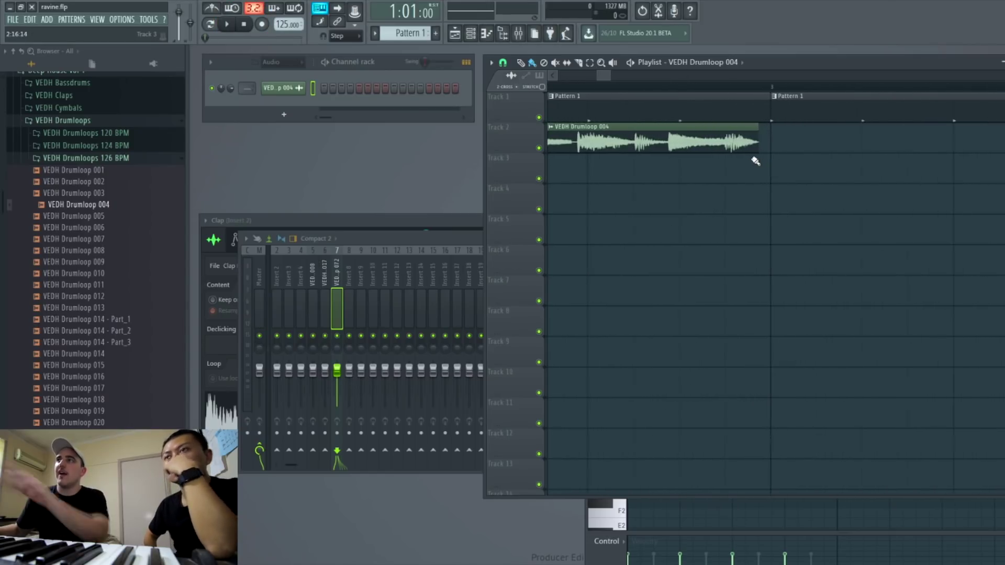
{"action": "scroll", "coordinate": [822, 221], "scroll_direction": "down", "scroll_amount": 1}
{"action": "scroll", "coordinate": [819, 223], "scroll_direction": "down", "scroll_amount": 3}
{"action": "scroll", "coordinate": [818, 221], "scroll_direction": "up", "scroll_amount": 2}
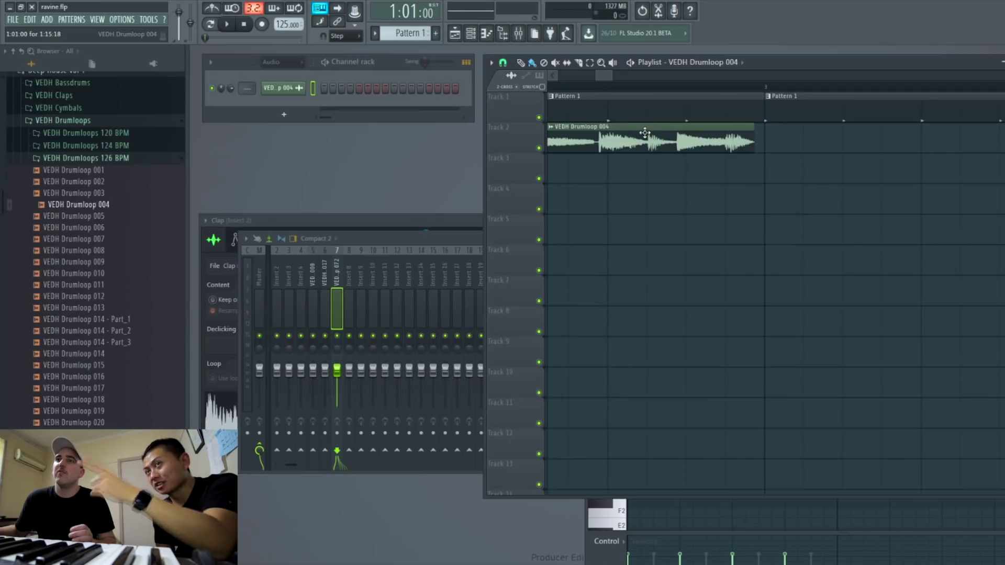
- Open the channel settings of VEDH Drumloop 004 and route the loop to mixer track 8
{"action": "double_click", "coordinate": [659, 139]}
{"action": "left_click", "coordinate": [559, 201]}
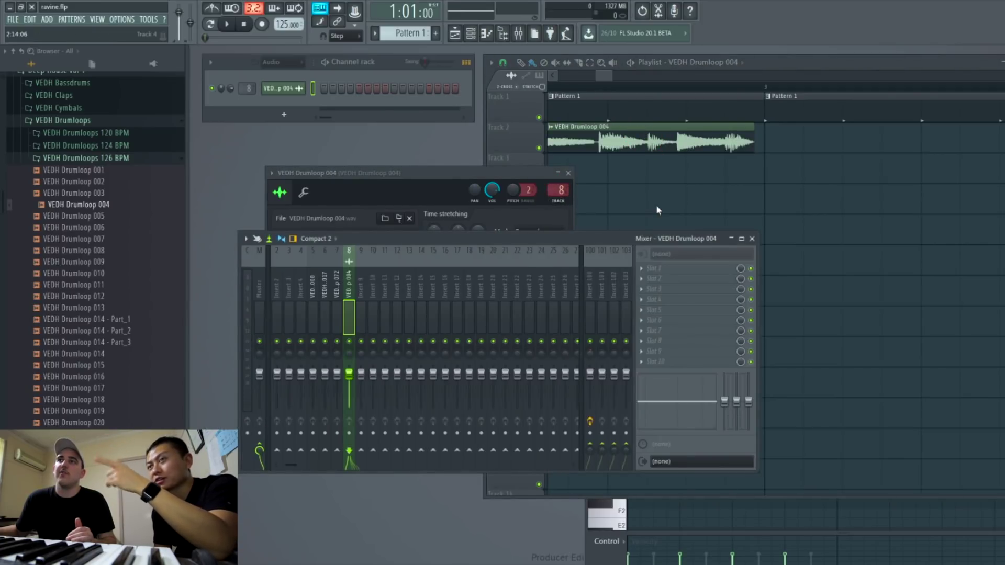
{"action": "right_click", "coordinate": [651, 208]}
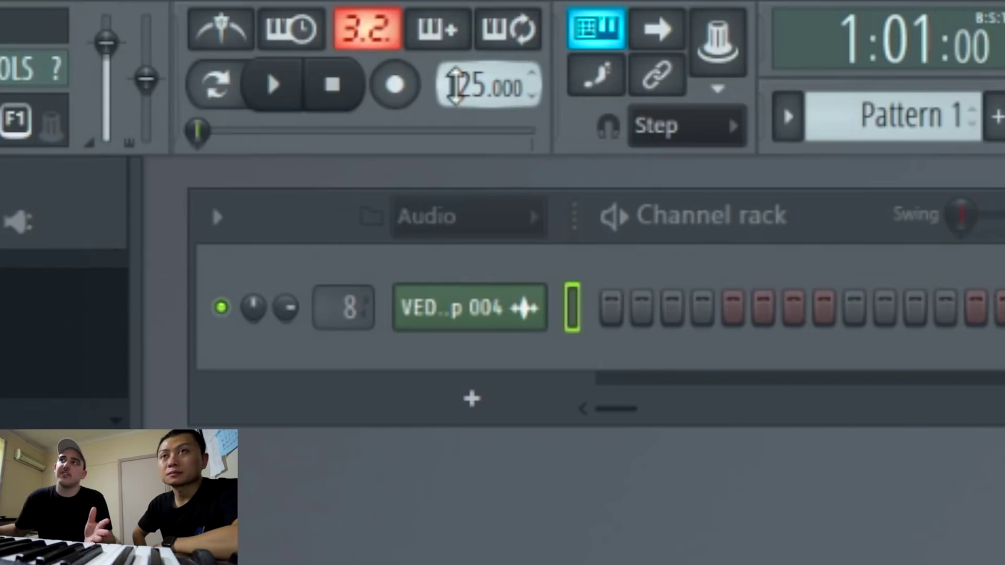
- Try a project tempo of 126 BPM and set it back to 125 BPM
{"action": "left_click_drag", "start_coordinate": [278, 24], "coordinate": [278, 22]}
{"action": "left_click_drag", "start_coordinate": [465, 83], "coordinate": [465, 87]}
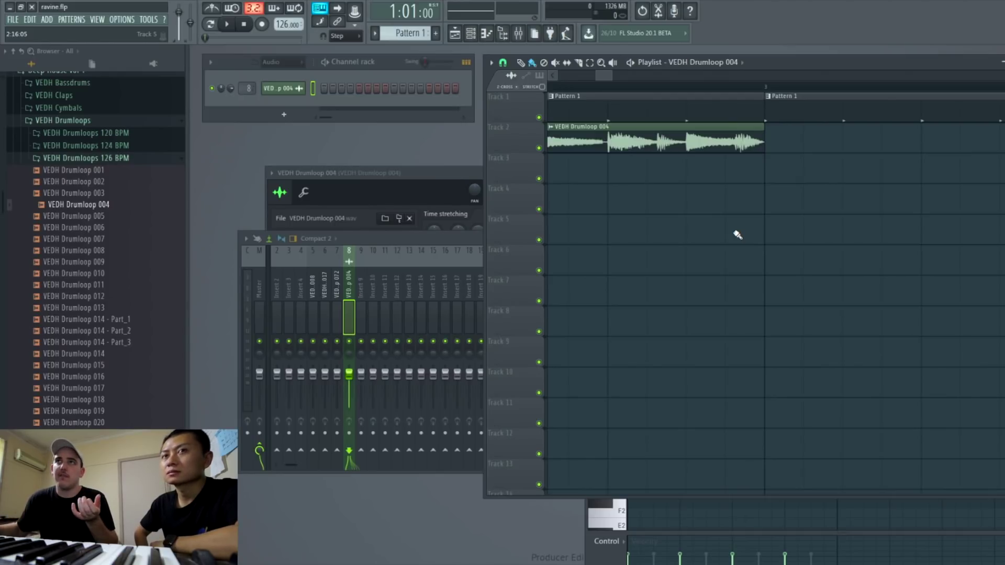
{"action": "left_click_drag", "start_coordinate": [283, 24], "coordinate": [283, 27]}
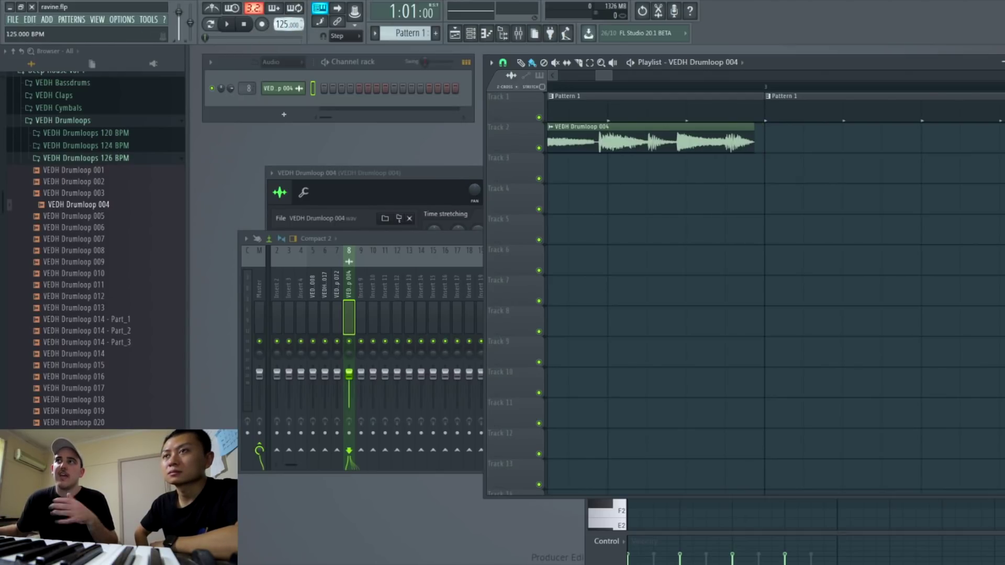
- Time-stretch VEDH Drumloop 004 to exactly two bars in its channel settings
{"action": "scroll", "coordinate": [744, 280], "scroll_direction": "down", "scroll_amount": 2}
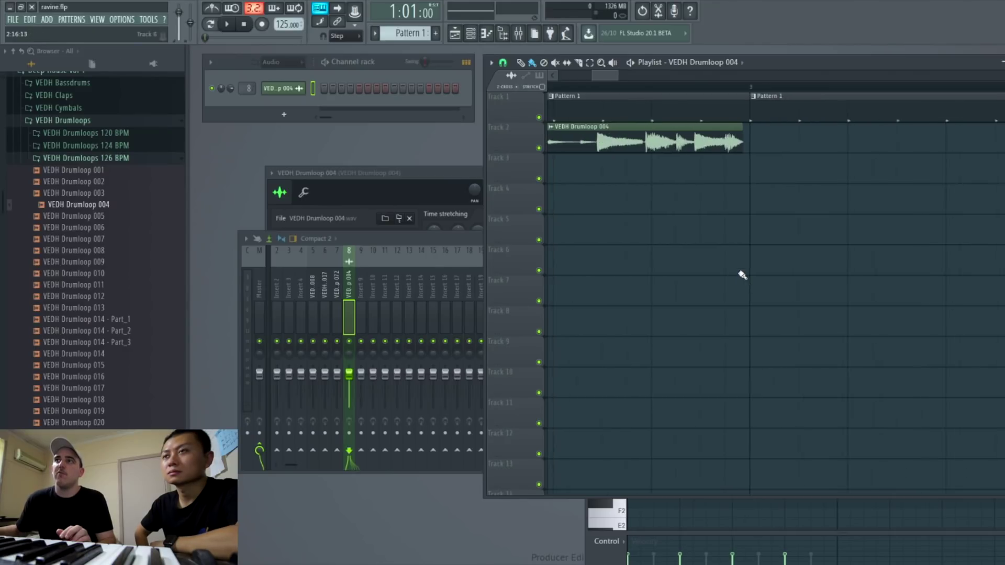
{"action": "scroll", "coordinate": [745, 281], "scroll_direction": "down", "scroll_amount": 4}
{"action": "scroll", "coordinate": [597, 137], "scroll_direction": "up", "scroll_amount": 2}
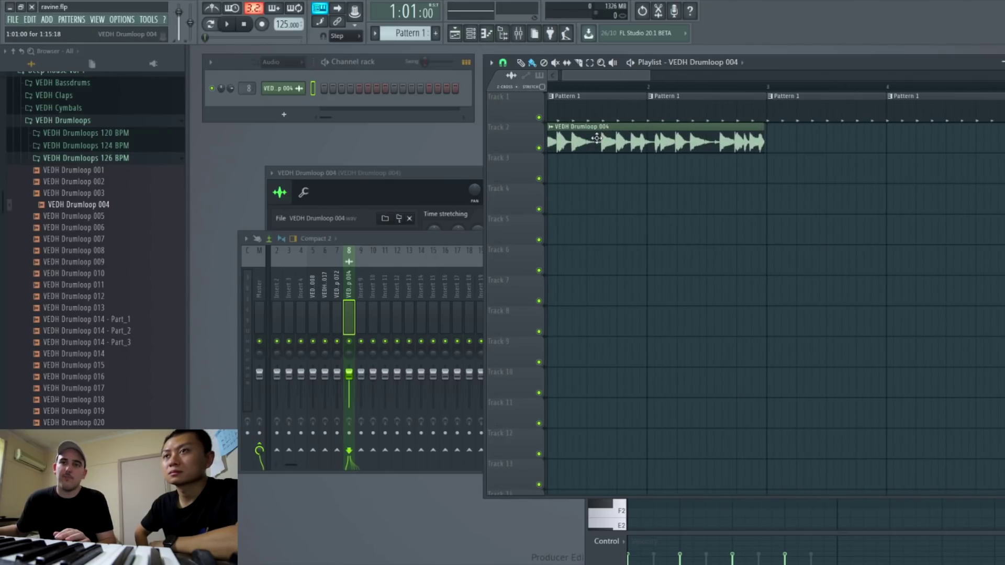
{"action": "double_click", "coordinate": [597, 138]}
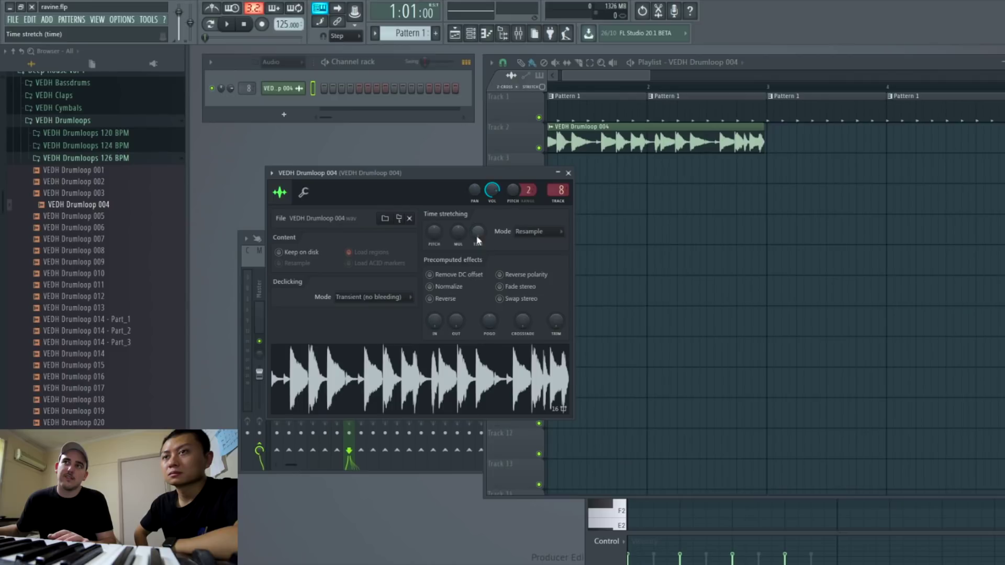
{"action": "left_click_drag", "start_coordinate": [477, 239], "coordinate": [477, 236]}
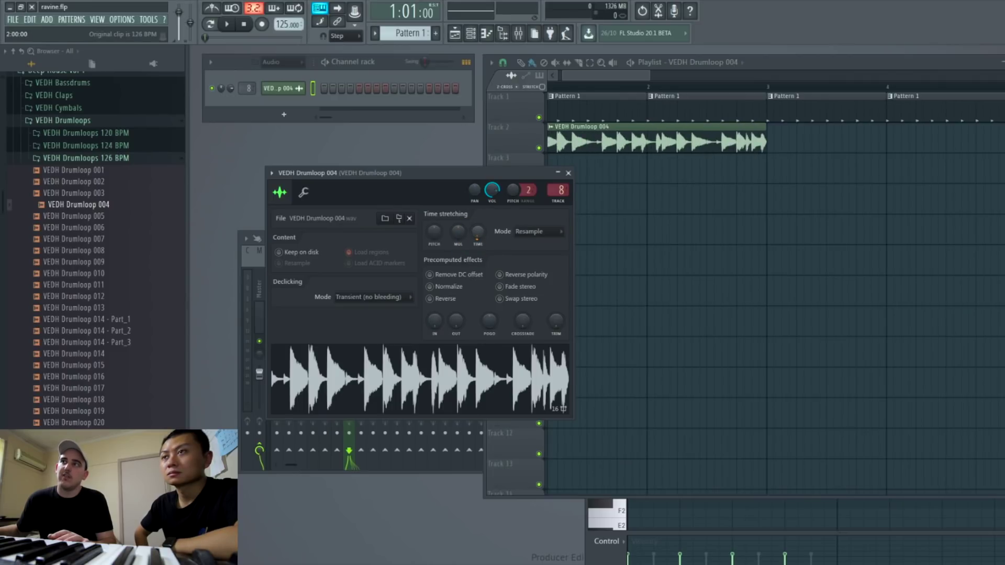
{"action": "scroll", "coordinate": [785, 146], "scroll_direction": "up", "scroll_amount": 2}
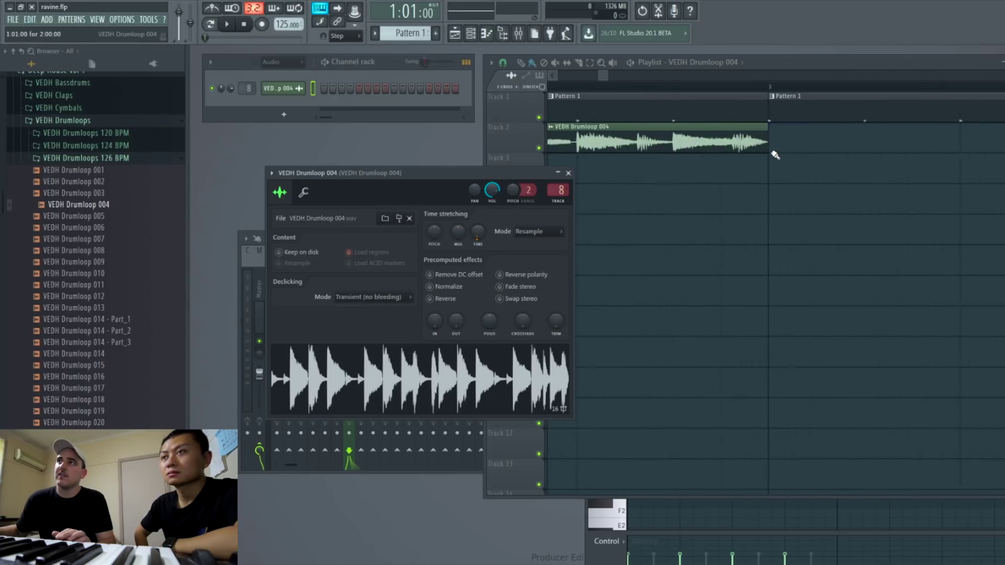
- Set the drum loop's time-stretching mode to e3 generic and check the clip in the playlist
{"action": "left_click", "coordinate": [530, 231]}
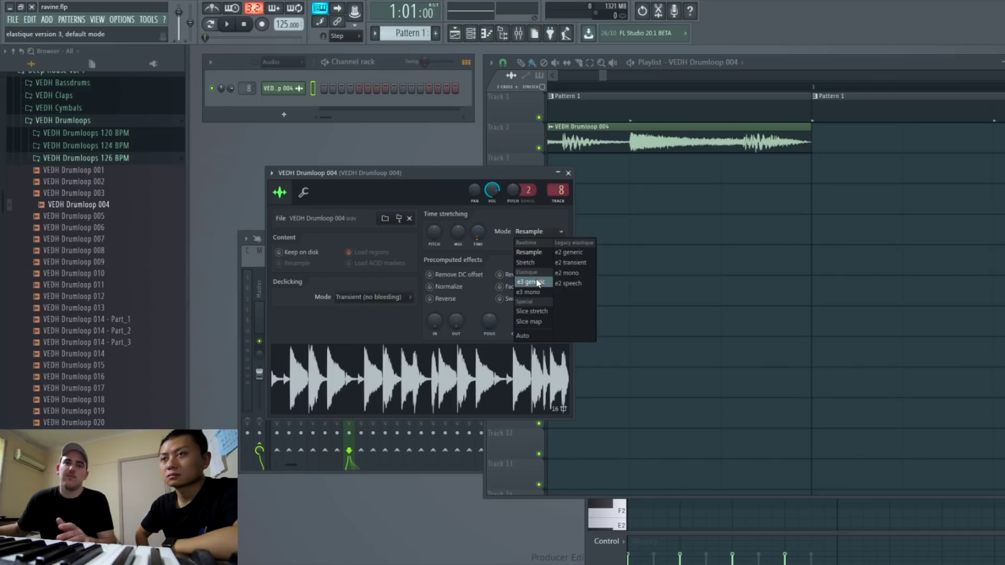
{"action": "left_click", "coordinate": [917, 196]}
{"action": "left_click_drag", "start_coordinate": [456, 170], "coordinate": [383, 175]}
{"action": "left_click", "coordinate": [470, 239]}
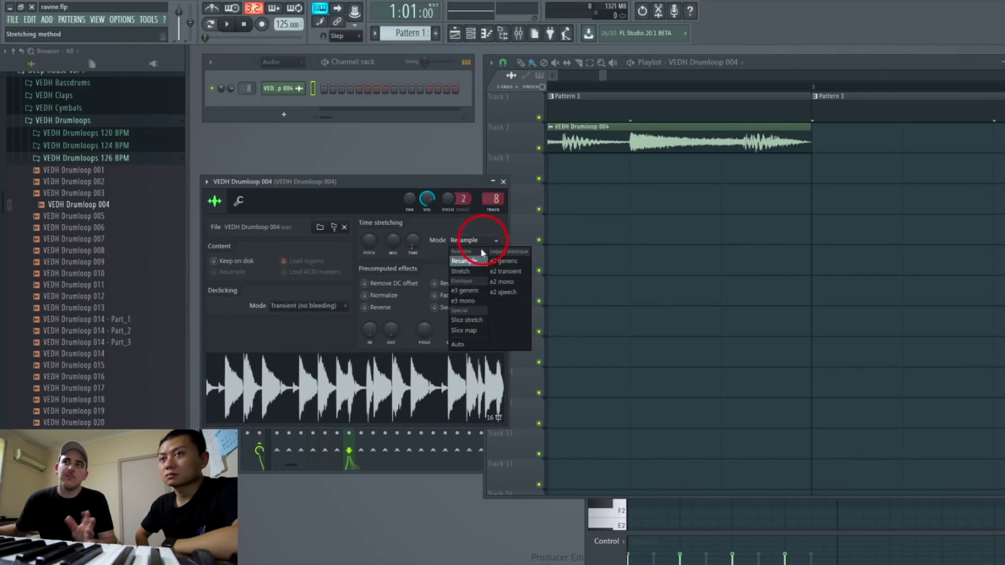
{"action": "left_click", "coordinate": [469, 291]}
{"action": "right_click", "coordinate": [798, 292]}
{"action": "scroll", "coordinate": [890, 225], "scroll_direction": "down", "scroll_amount": 8}
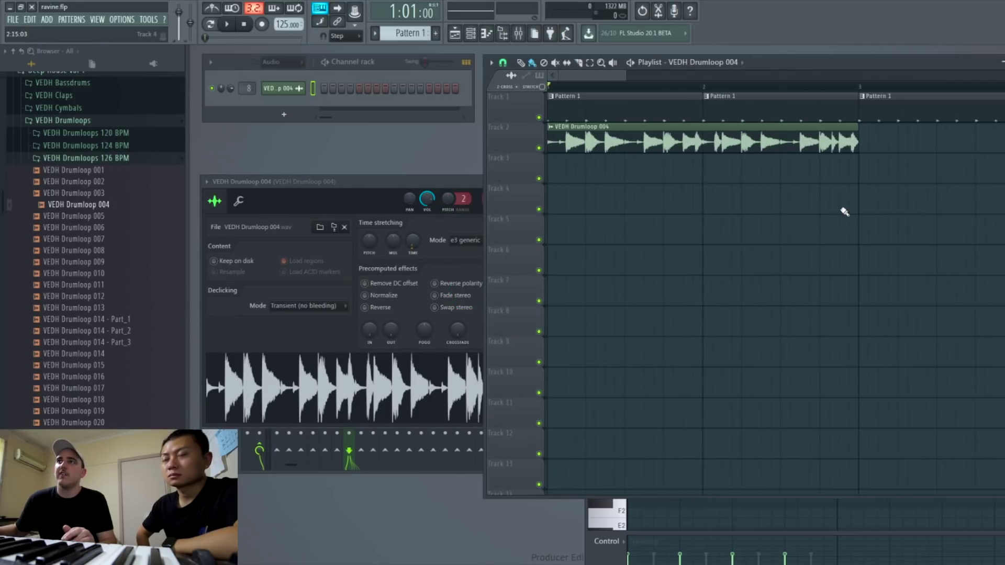
- Turn down the drum loop's channel volume, start playback and duplicate its clip onto bars 3 and 4 of Track 2
{"action": "double_click", "coordinate": [597, 138]}
{"action": "left_click_drag", "start_coordinate": [433, 197], "coordinate": [434, 203]}
{"action": "key", "text": "space"}
{"action": "left_click_drag", "start_coordinate": [757, 155], "coordinate": [733, 140]}
{"action": "key", "text": "ctrl+b"}
{"action": "left_click", "coordinate": [747, 243], "text": "ctrl"}
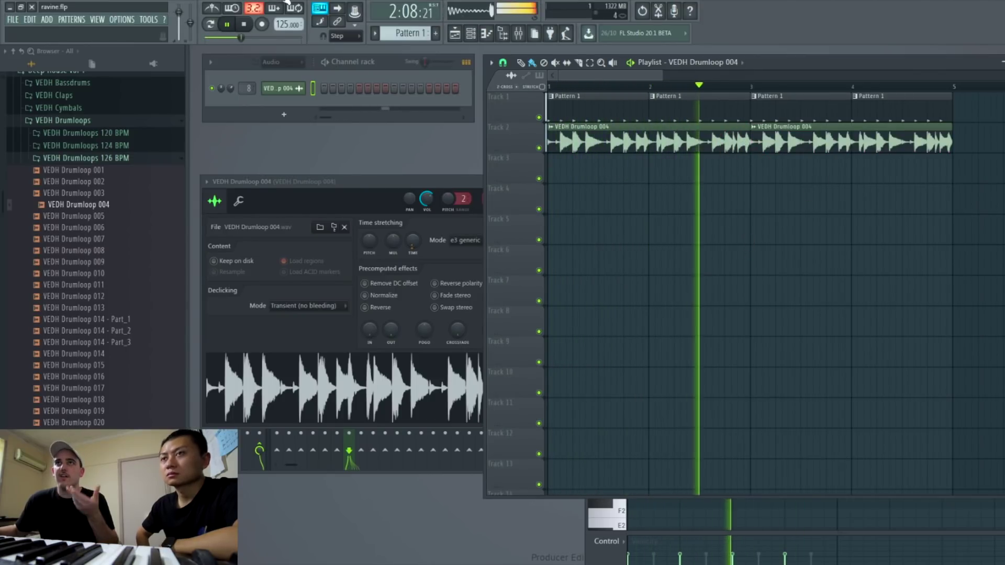
- Set the drum loop's channel volume to about 49% and play the arrangement
{"action": "left_click", "coordinate": [227, 24]}
{"action": "mouse_move", "coordinate": [722, 141]}
{"action": "left_mouse_down"}
{"action": "mouse_move", "coordinate": [733, 166]}
{"action": "mouse_move", "coordinate": [713, 141]}
{"action": "left_mouse_up"}
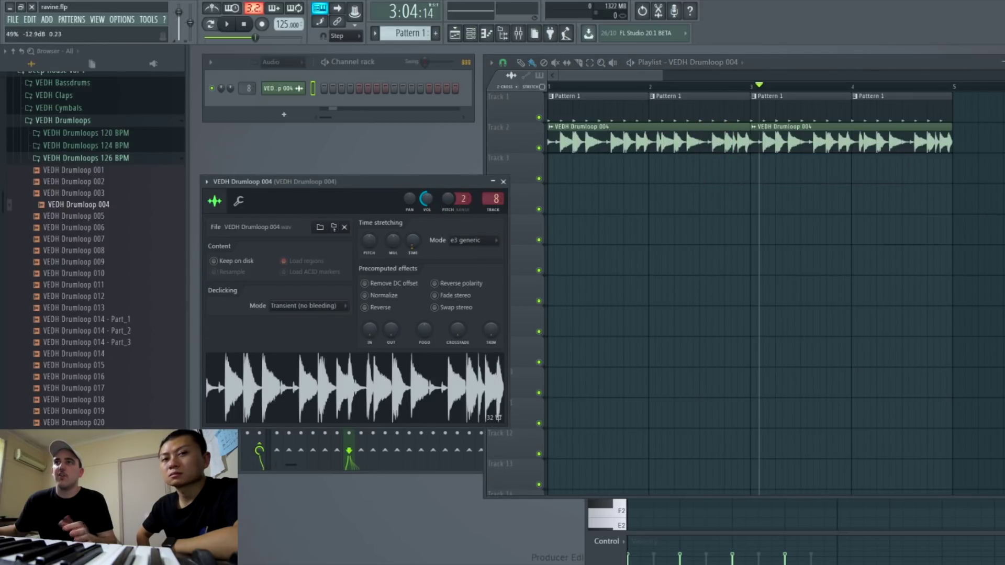
{"action": "key", "text": "space"}
{"action": "key", "text": "space"}
- Open Pattern 1's channels and examine the settings of the bassdrum, closed hi-hat and clap samples
{"action": "double_click", "coordinate": [573, 109]}
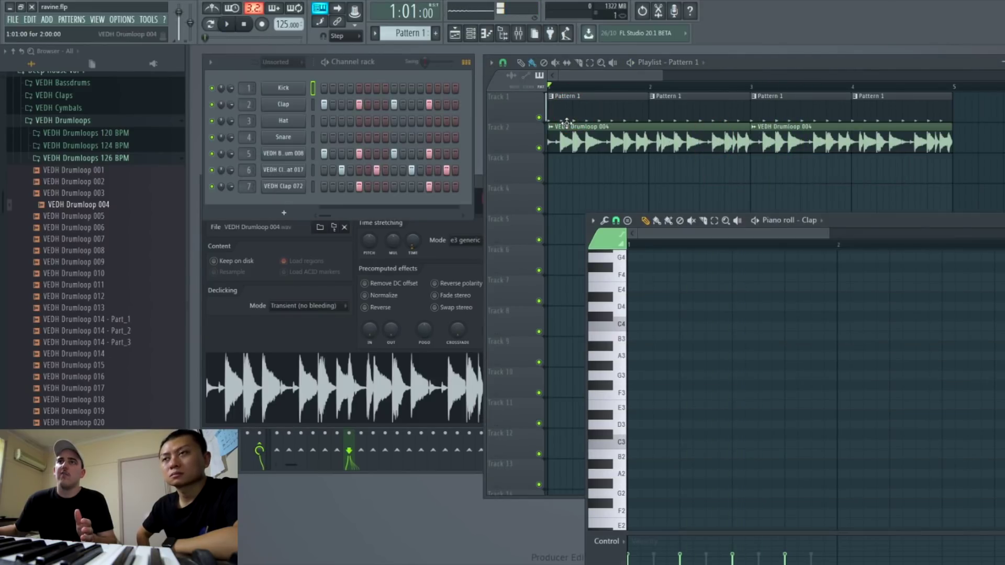
{"action": "left_click", "coordinate": [285, 154]}
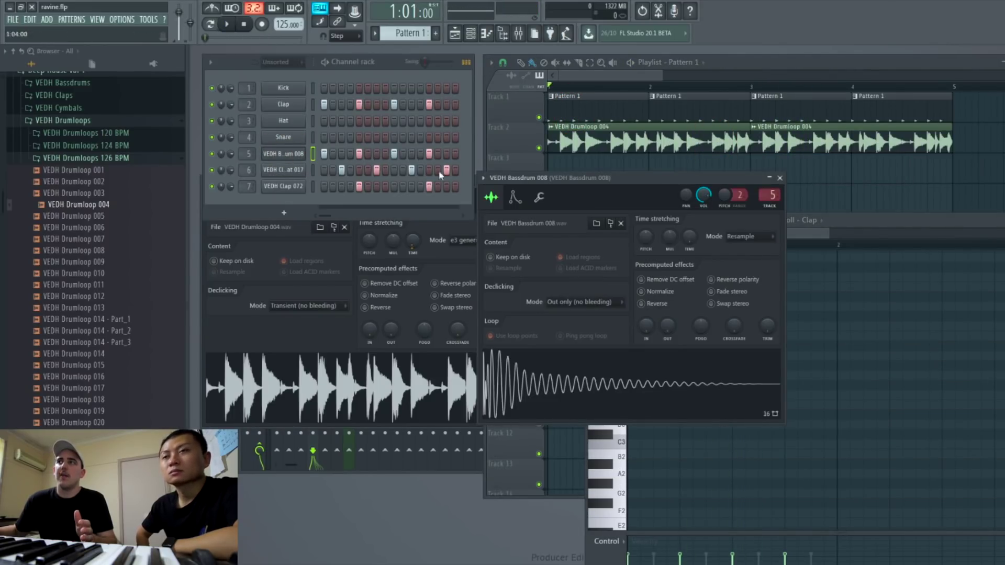
{"action": "left_click_drag", "start_coordinate": [718, 180], "coordinate": [700, 190]}
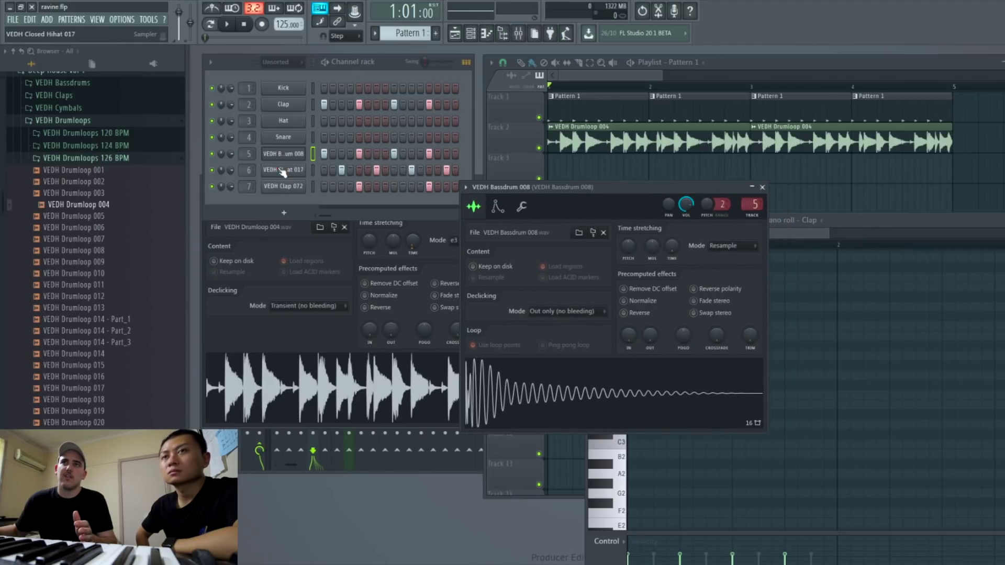
{"action": "left_click", "coordinate": [281, 170]}
{"action": "left_click", "coordinate": [276, 186]}
{"action": "left_click", "coordinate": [286, 155]}
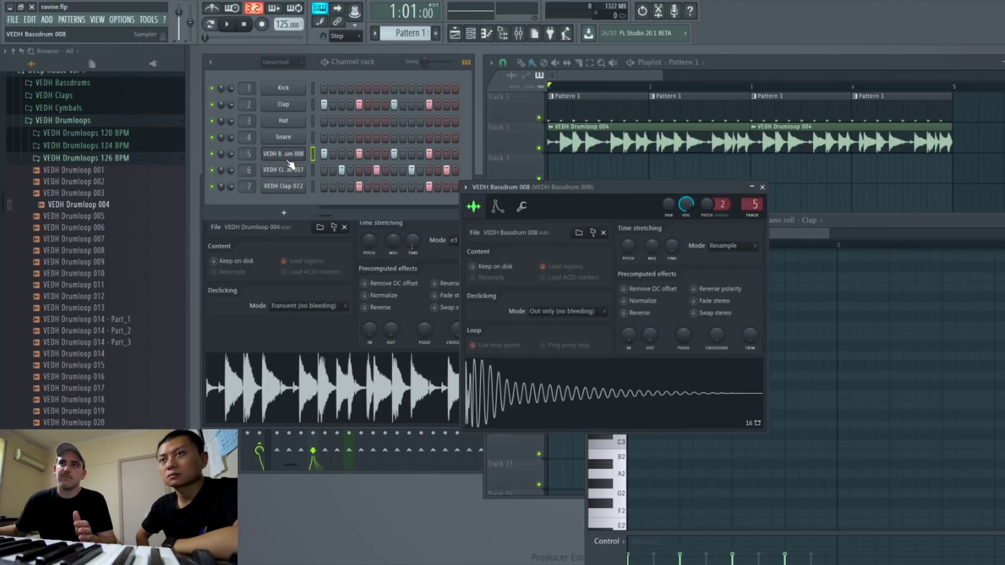
- Bring up the mixer, play the song and examine the levels of the clap and drum loop tracks
{"action": "left_click", "coordinate": [518, 33]}
{"action": "left_click_drag", "start_coordinate": [428, 234], "coordinate": [538, 259]}
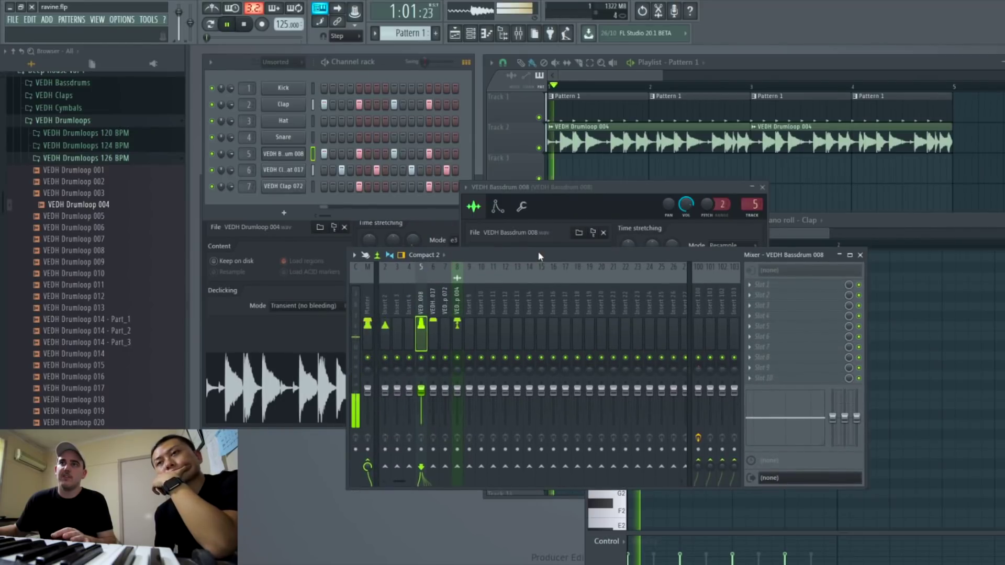
{"action": "left_click", "coordinate": [446, 308]}
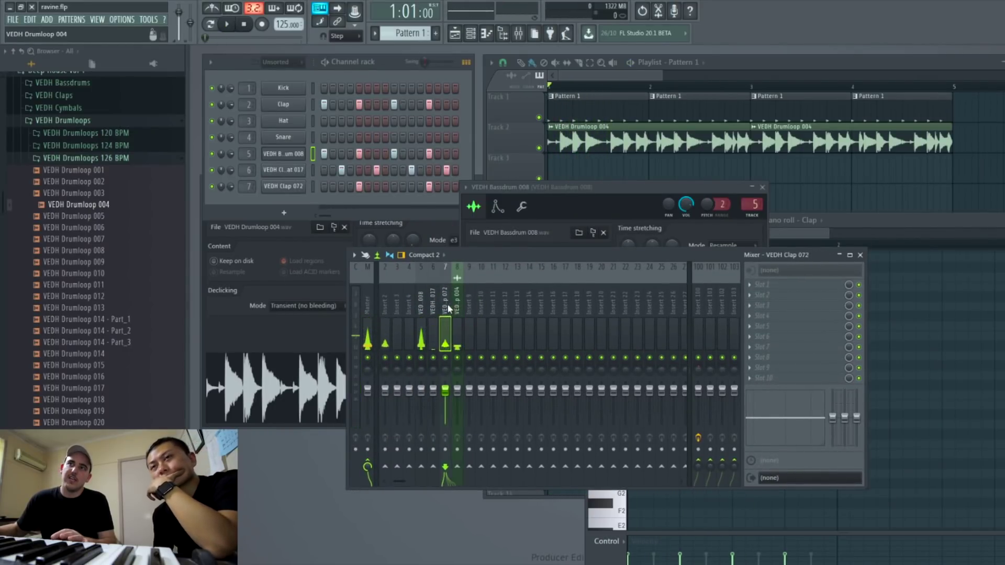
{"action": "key", "text": "space"}
{"action": "left_click", "coordinate": [453, 301]}
{"action": "key", "text": "space"}
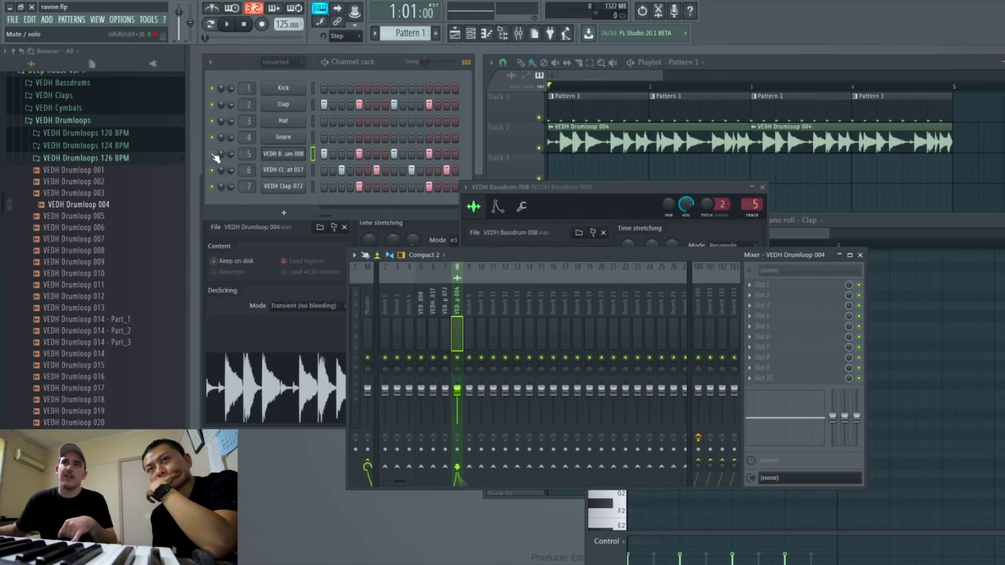
- Solo the VEDH Bassdrum 008 channel during playback to examine its mixer track, and unmute all channels again
{"action": "right_click", "coordinate": [212, 154]}
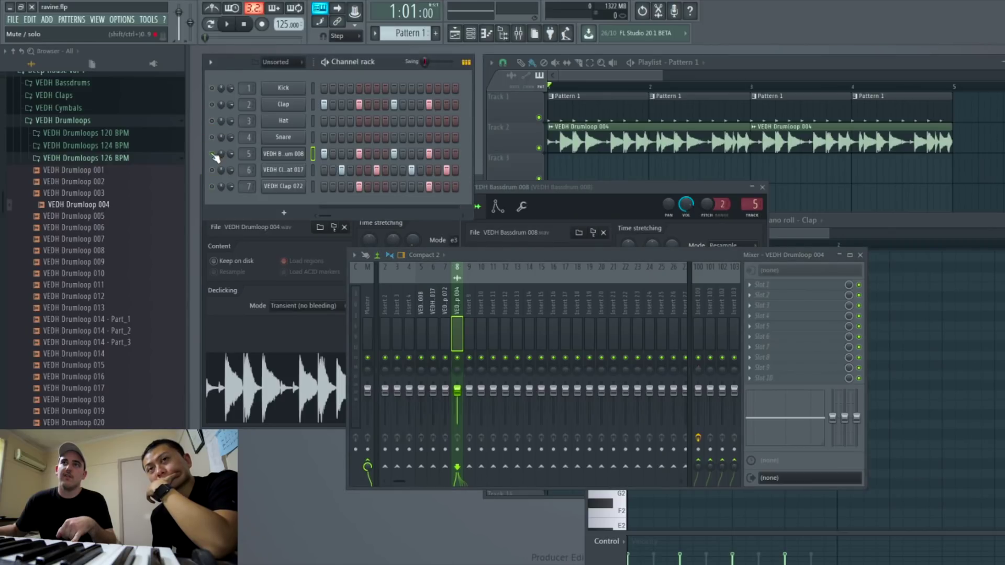
{"action": "left_click", "coordinate": [224, 26]}
{"action": "left_click", "coordinate": [421, 335]}
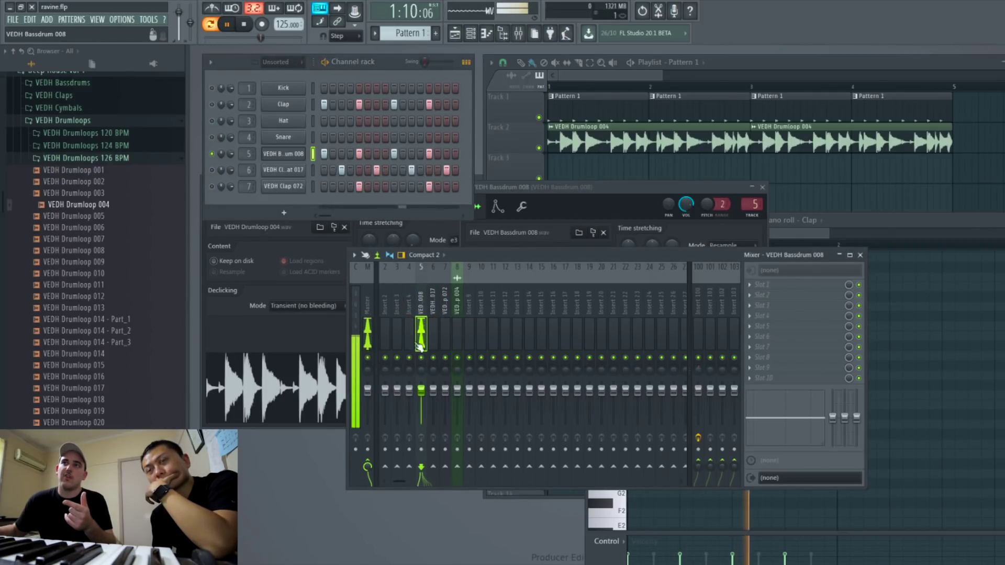
{"action": "right_click", "coordinate": [211, 170]}
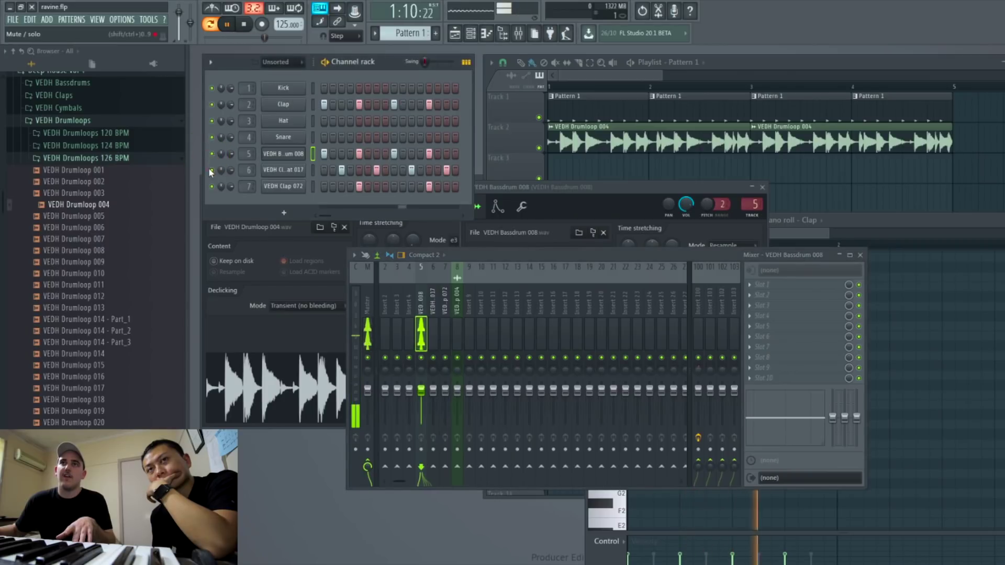
{"action": "key", "text": "space"}
{"action": "right_click", "coordinate": [211, 170]}
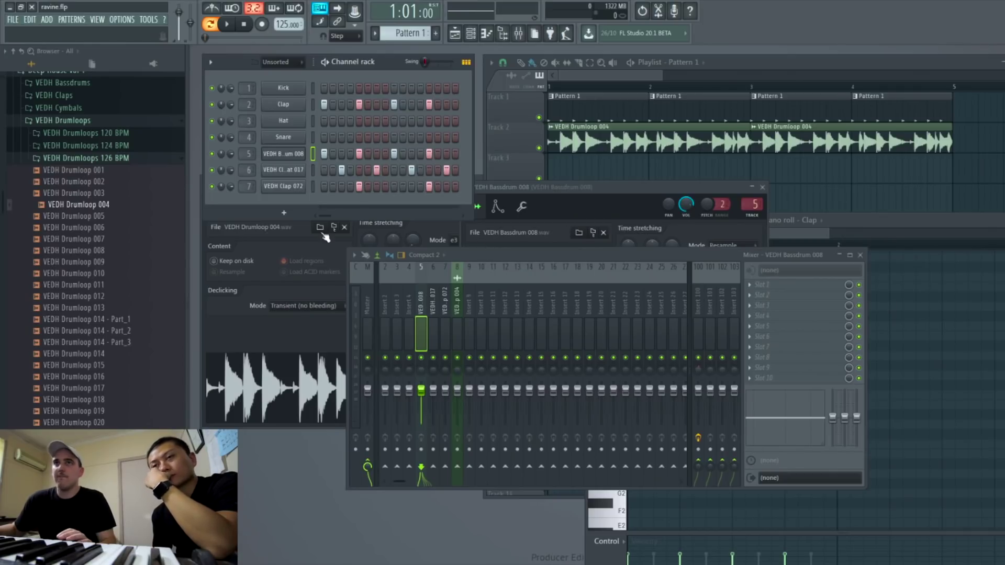
- Look through the mixer's insert tracks up to Insert 99 and return to the first ones
{"action": "left_click", "coordinate": [248, 154]}
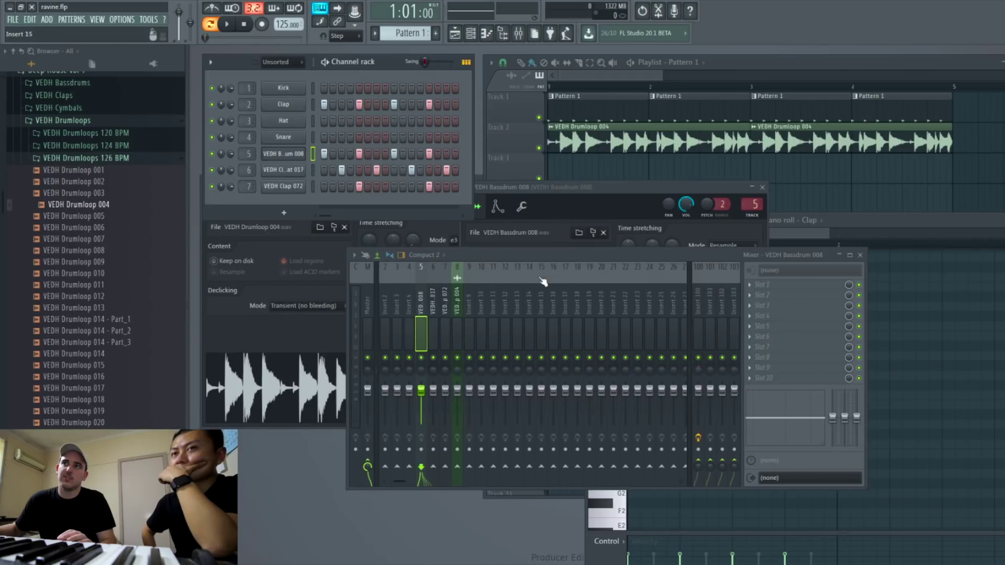
{"action": "left_click_drag", "start_coordinate": [399, 480], "coordinate": [680, 476]}
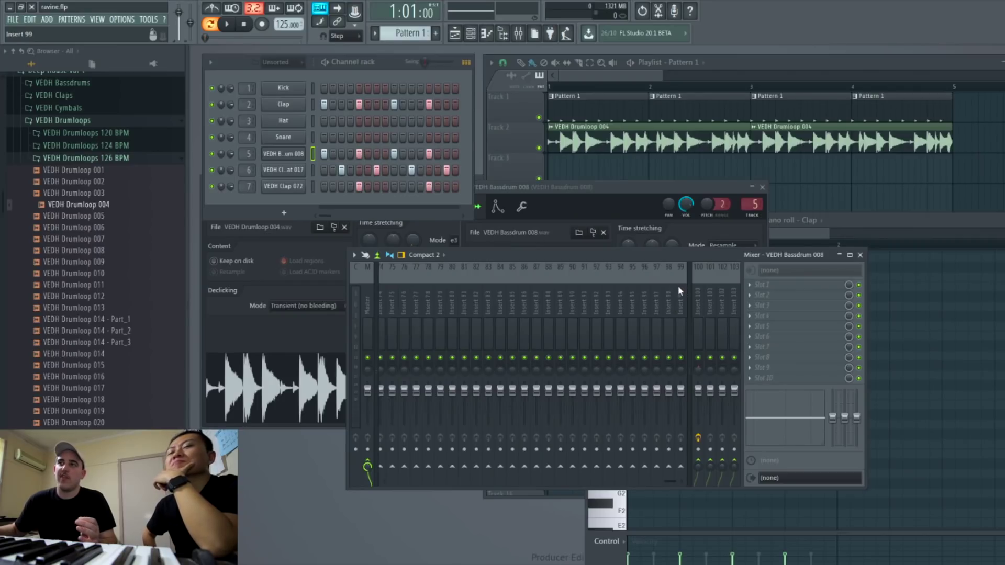
{"action": "left_click_drag", "start_coordinate": [670, 480], "coordinate": [398, 479]}
- Route the VEDH Bassdrum 008 channel to free mixer track 9 and play the pattern to check its signal
{"action": "left_click", "coordinate": [283, 154]}
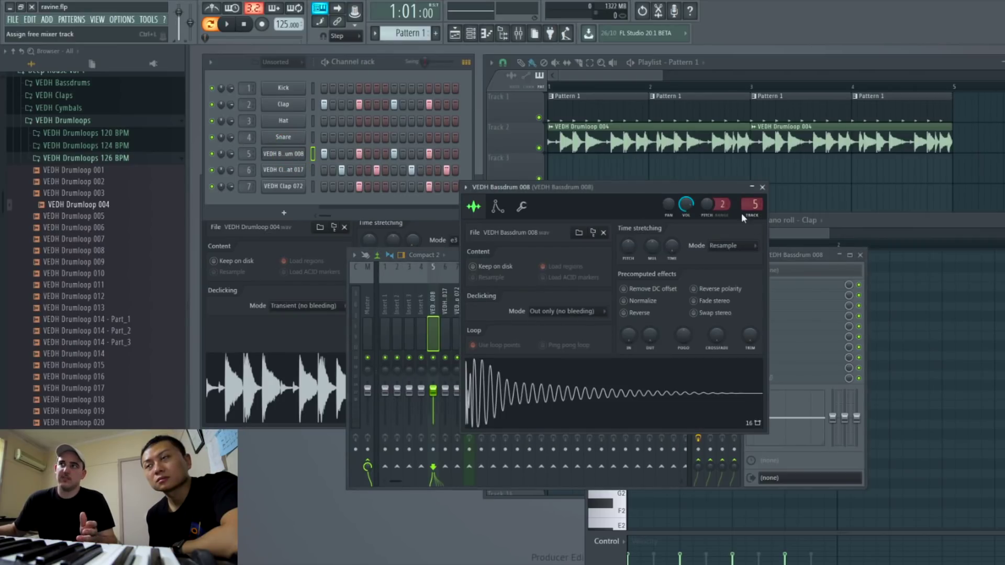
{"action": "key", "text": "ctrl+l"}
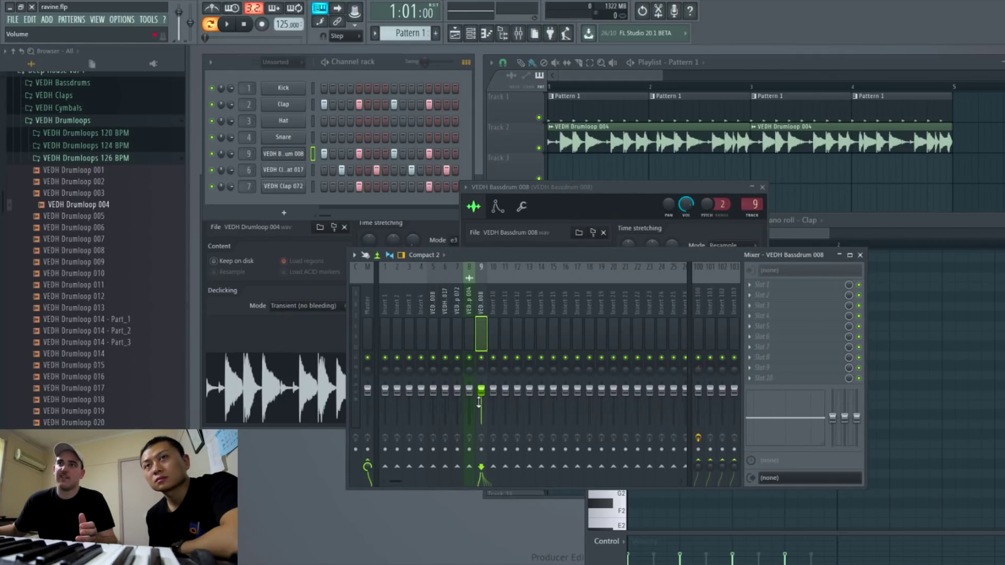
{"action": "key", "text": "space"}
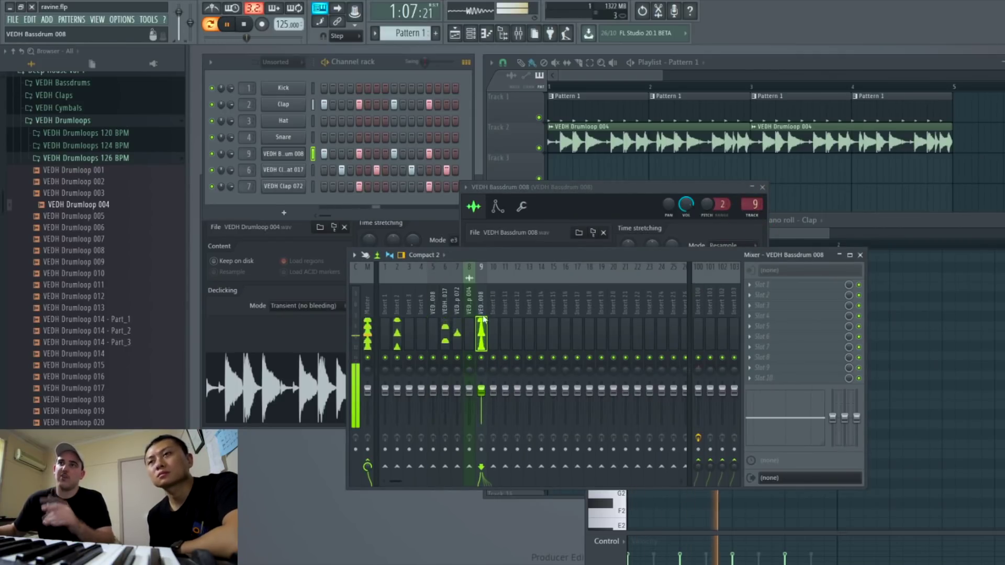
{"action": "key", "text": "space"}
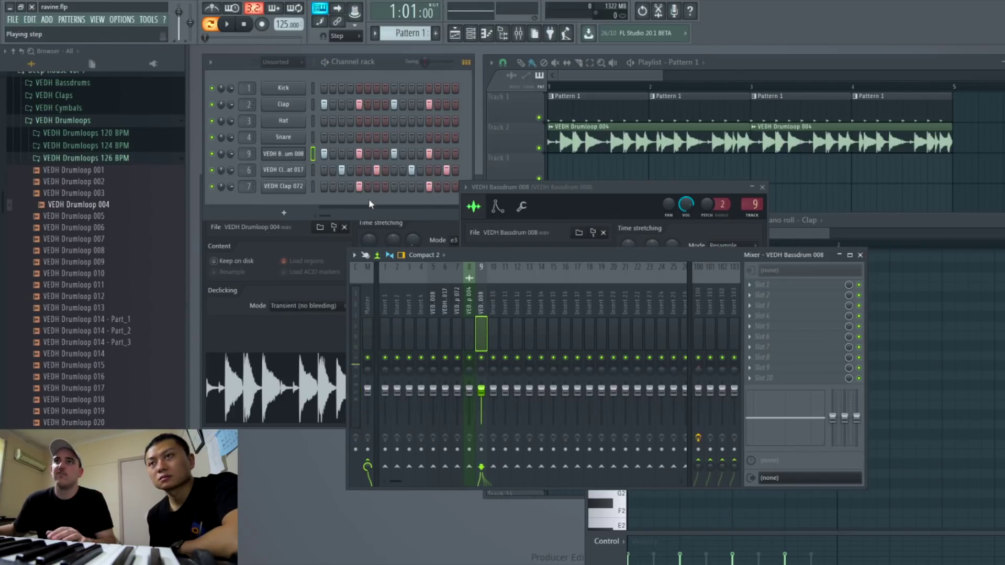
- Collapse the VEDH Drumloops 126 BPM folder in the browser
{"action": "left_click", "coordinate": [101, 158]}
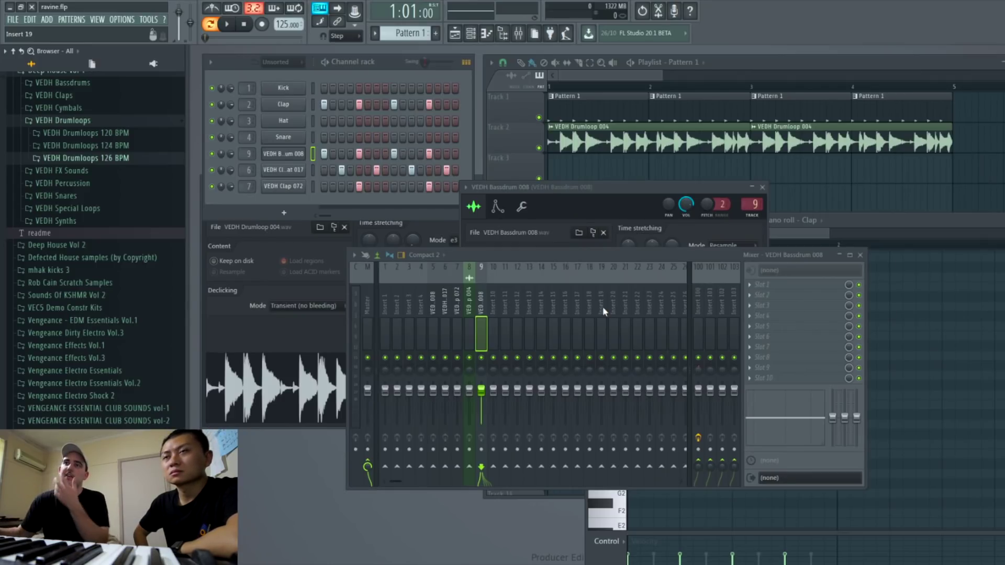
{"action": "left_click", "coordinate": [811, 176]}
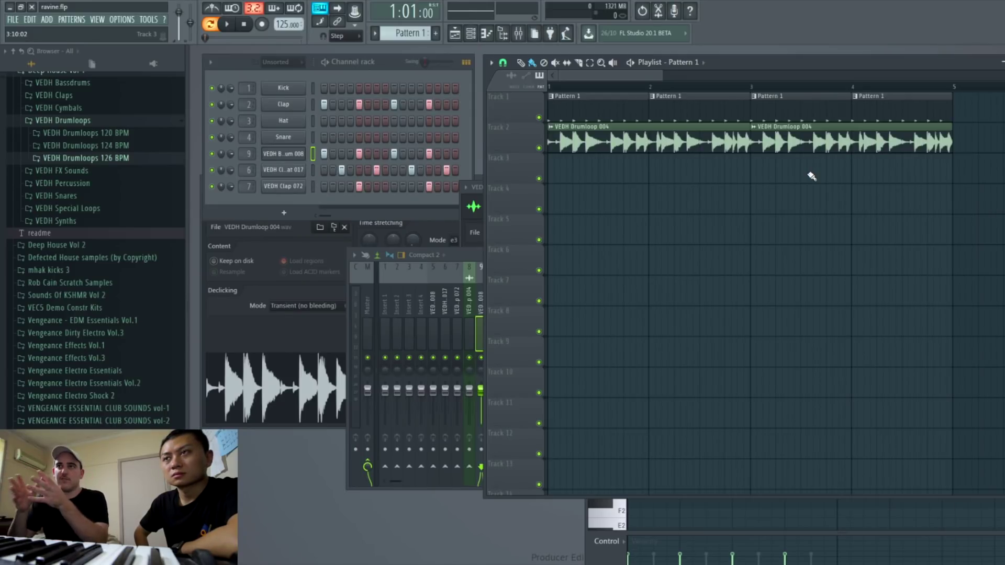
{"action": "left_click", "coordinate": [472, 234]}
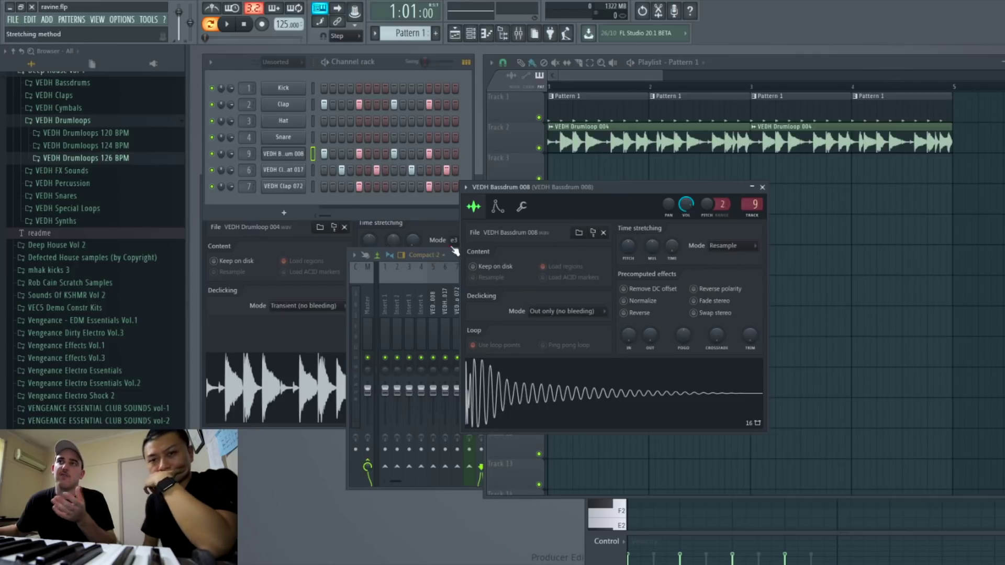
{"action": "left_click", "coordinate": [454, 241]}
{"action": "left_click", "coordinate": [518, 34]}
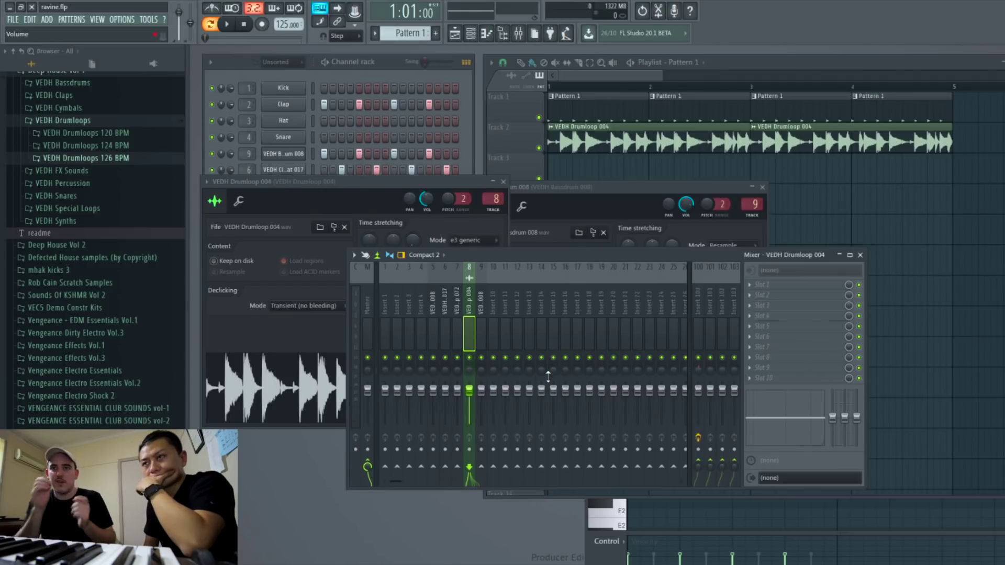
{"action": "key", "text": "F5"}
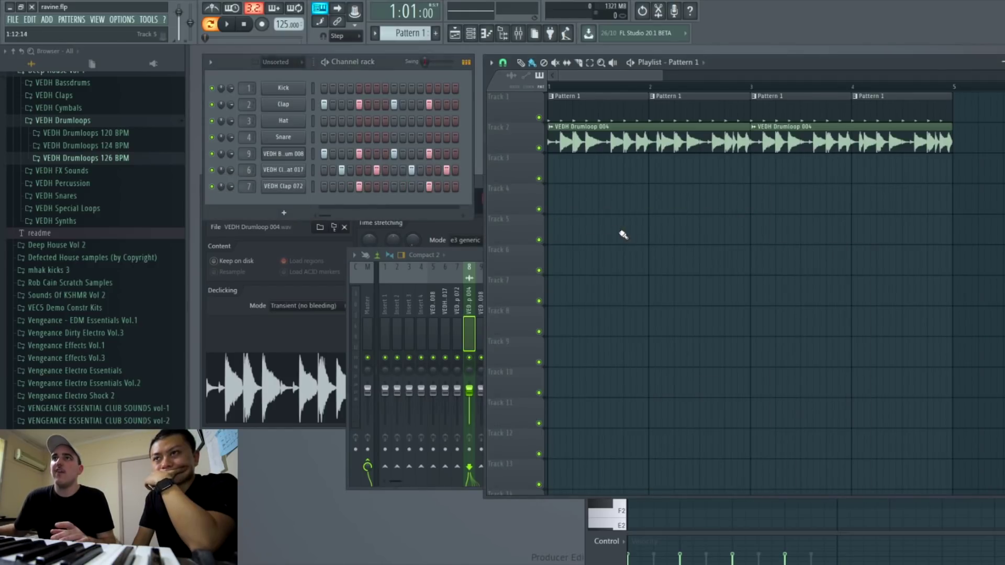
- Play the arrangement and turn down the VEDH Drumloop 004 channel's volume in its sampler settings
{"action": "key", "text": "l"}
{"action": "key", "text": "space"}
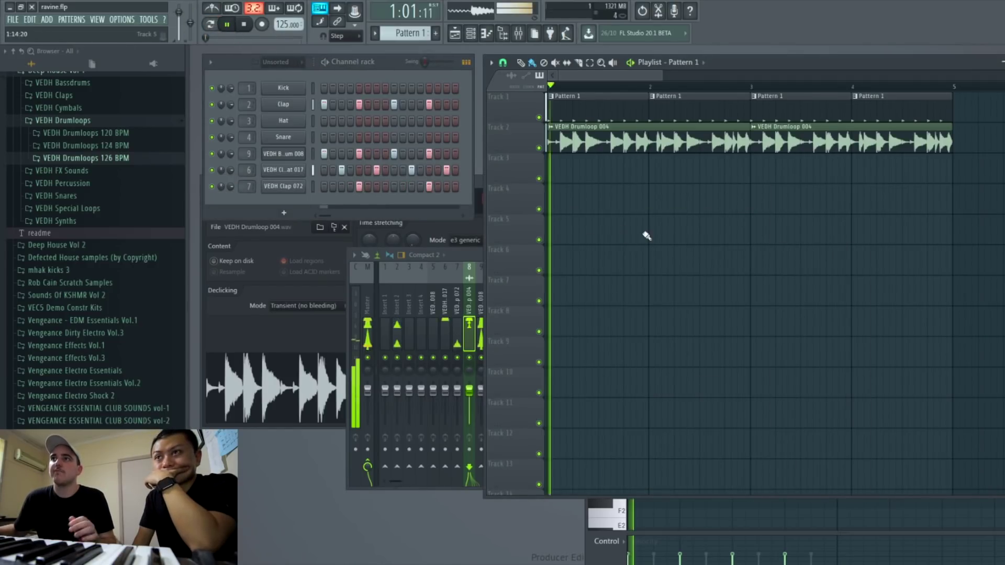
{"action": "double_click", "coordinate": [594, 136]}
{"action": "left_click_drag", "start_coordinate": [426, 199], "coordinate": [426, 214]}
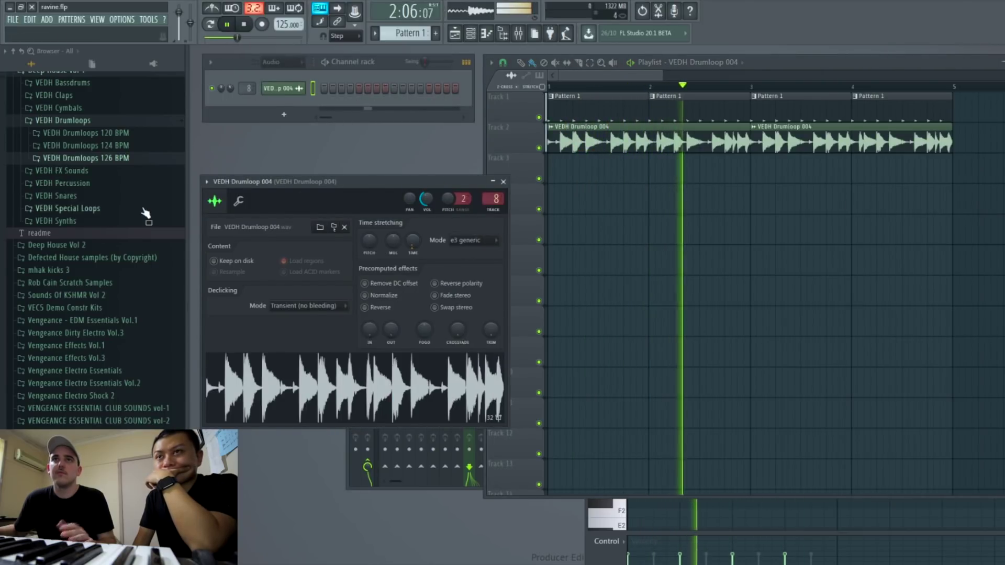
{"action": "left_click", "coordinate": [570, 140]}
{"action": "key", "text": "space"}
- Replace the playlist's drum loop with VEDH Drumloop 058 from the VEDH Drumloops 126 BPM folder, comparing candidate loops during playback
{"action": "left_click", "coordinate": [86, 157]}
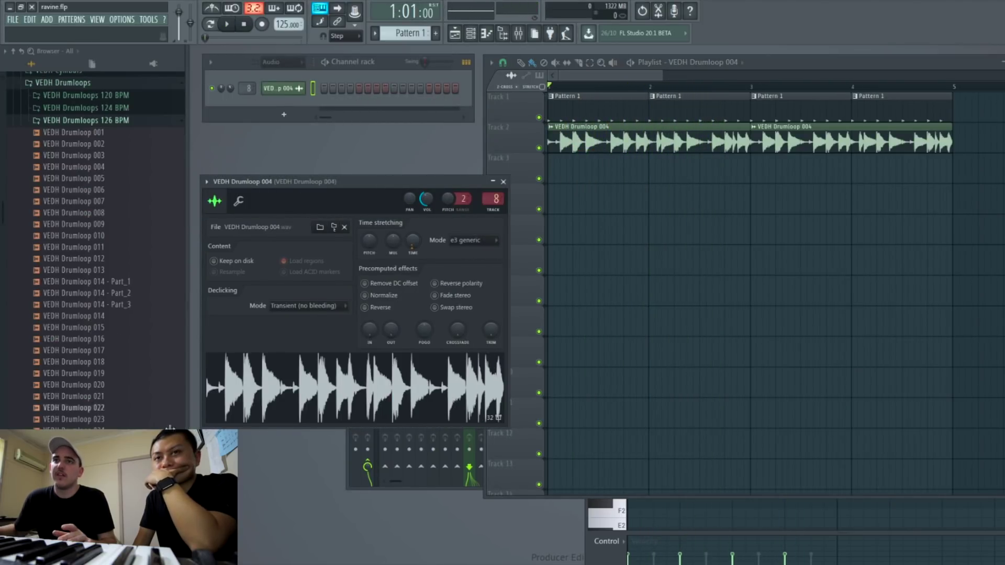
{"action": "left_click", "coordinate": [95, 407]}
{"action": "left_click_drag", "start_coordinate": [96, 407], "coordinate": [226, 320]}
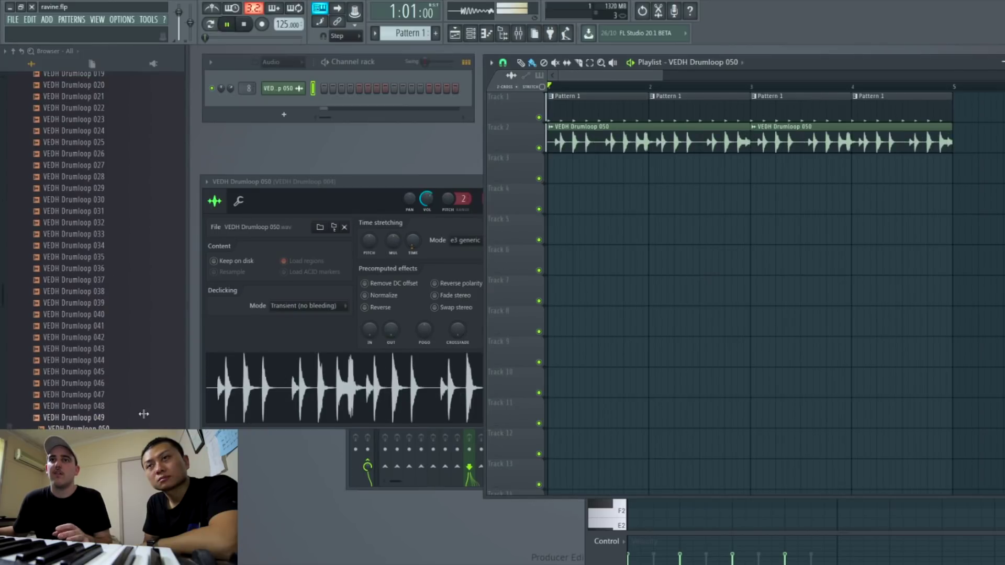
{"action": "key", "text": "space"}
{"action": "left_click_drag", "start_coordinate": [107, 463], "coordinate": [306, 88]}
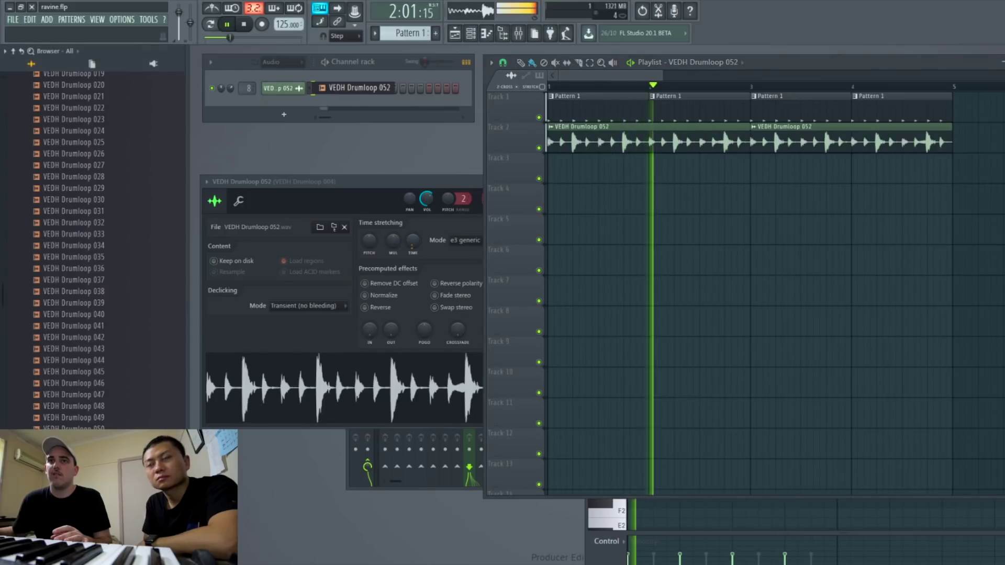
{"action": "scroll", "coordinate": [306, 88], "scroll_direction": "down", "scroll_amount": 1}
{"action": "scroll", "coordinate": [304, 88], "scroll_direction": "down", "scroll_amount": 4}
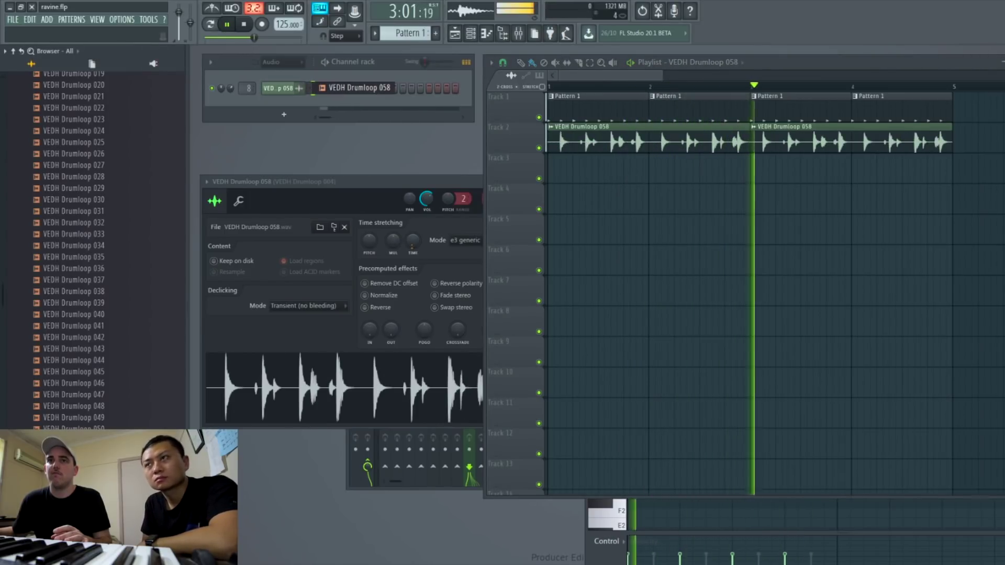
{"action": "left_click_drag", "start_coordinate": [2, 296], "coordinate": [1, 338]}
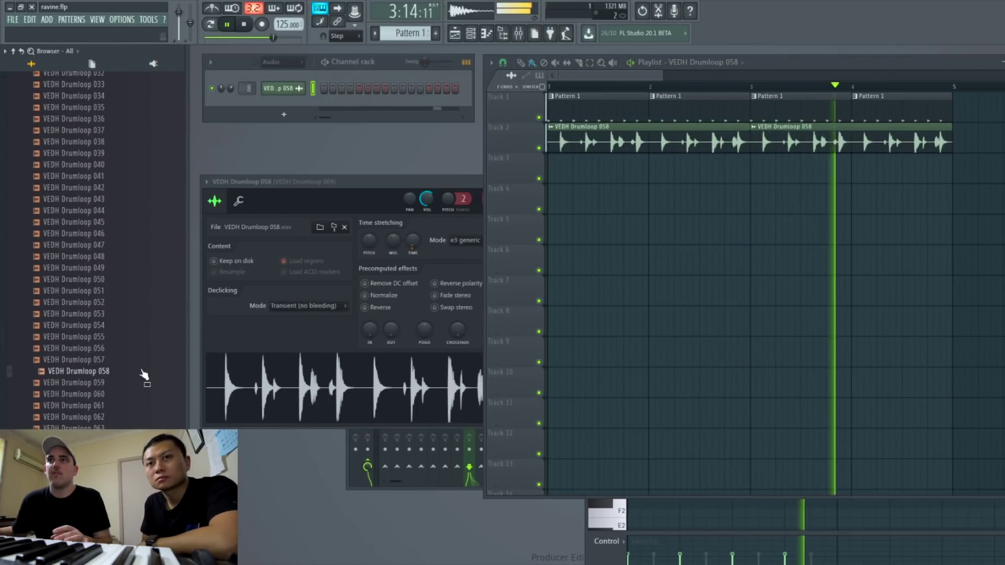
{"action": "left_click", "coordinate": [429, 201]}
{"action": "right_click", "coordinate": [800, 200]}
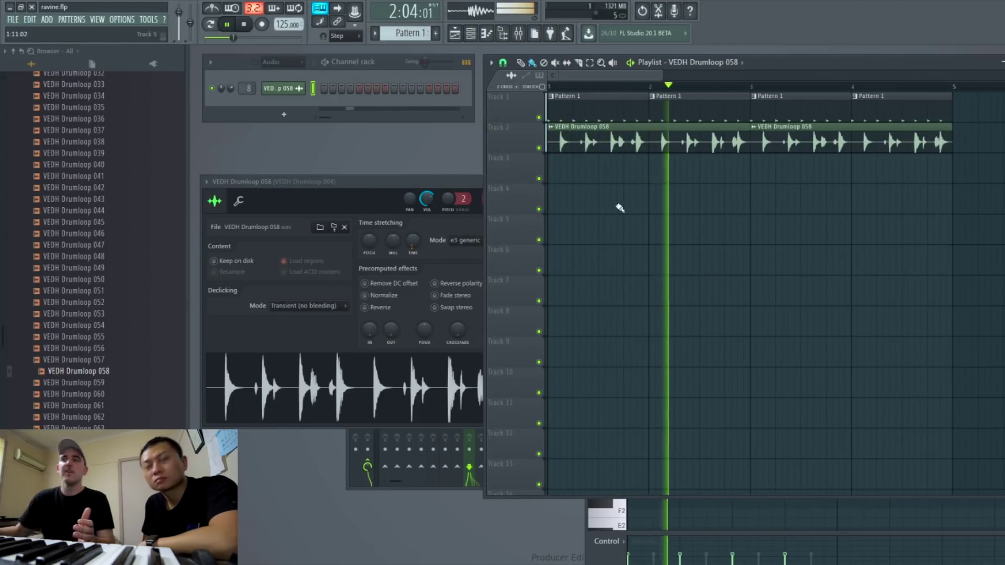
{"action": "key", "text": "space"}
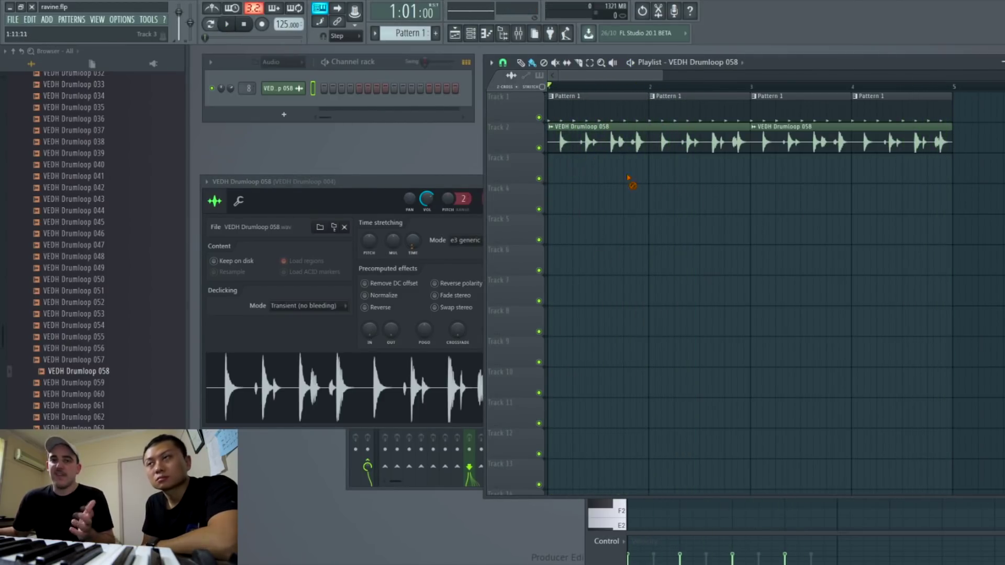
- Save the project and switch to the empty Pattern 5
{"action": "left_click", "coordinate": [13, 20]}
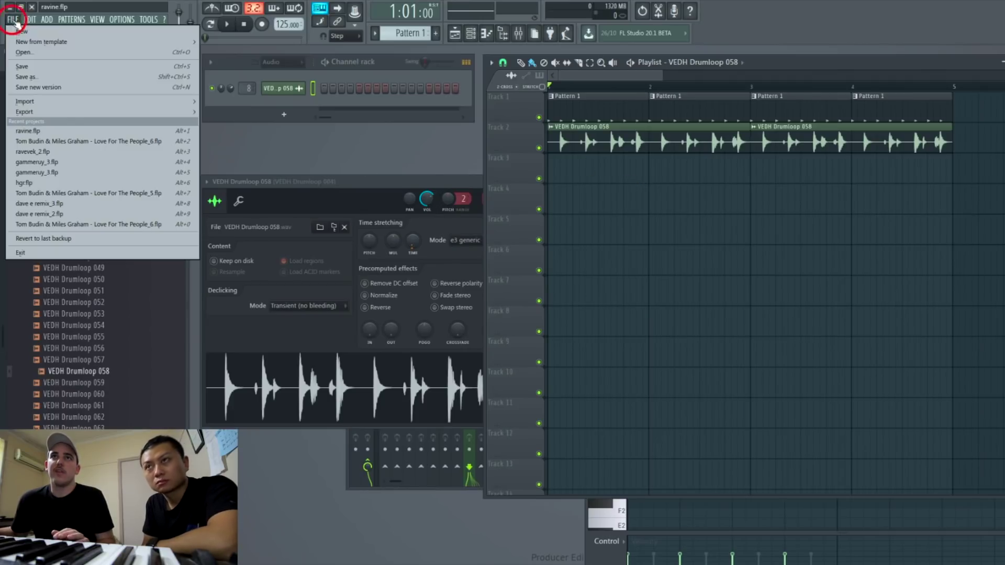
{"action": "left_click", "coordinate": [22, 67]}
{"action": "scroll", "coordinate": [418, 40], "scroll_direction": "down", "scroll_amount": 4}
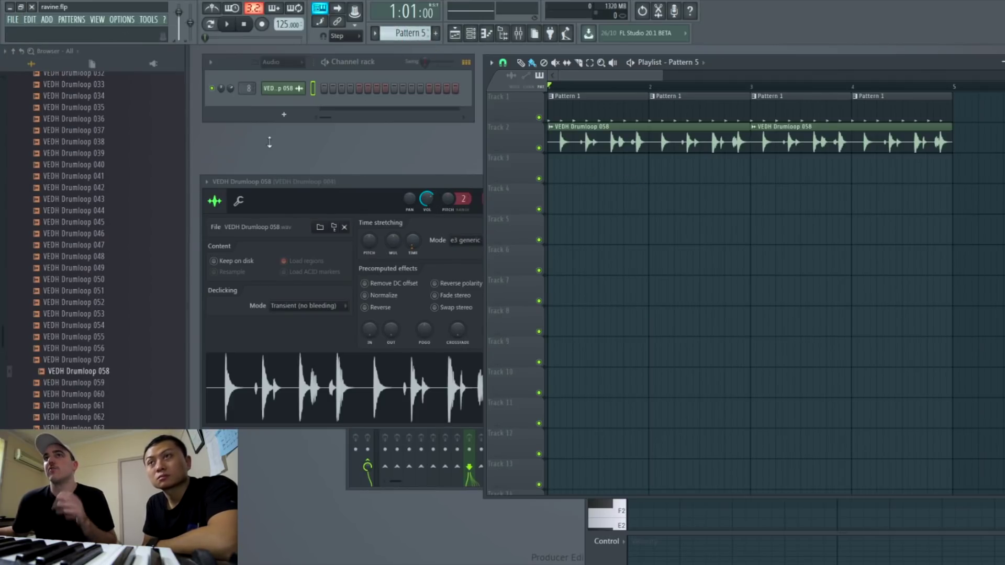
- Show all channels in the channel rack and insert a Serum synth above the VEDH Bassdrum 008 channel
{"action": "left_click", "coordinate": [277, 62]}
{"action": "left_click", "coordinate": [277, 74]}
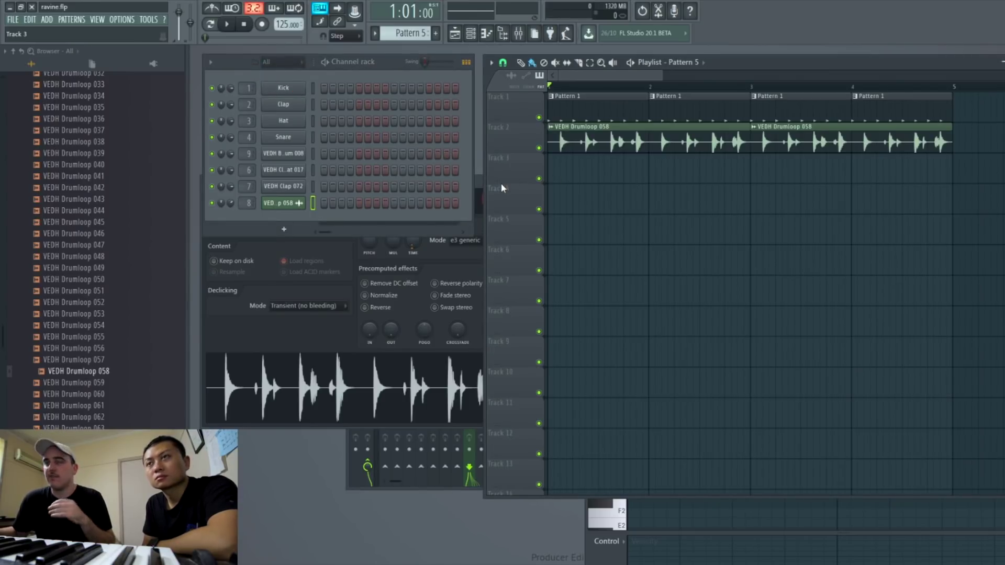
{"action": "right_click", "coordinate": [283, 155]}
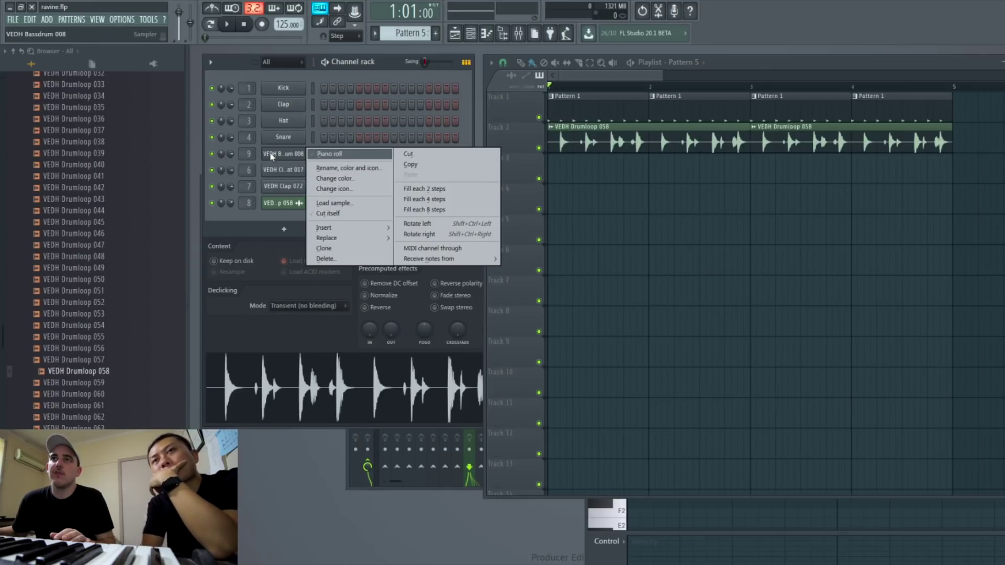
{"action": "left_click", "coordinate": [391, 61]}
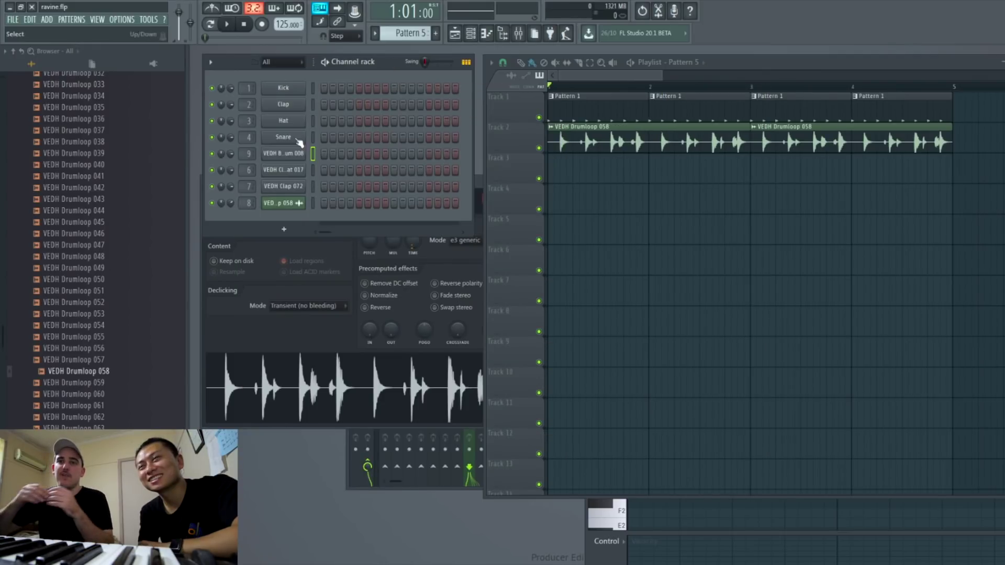
{"action": "right_click", "coordinate": [302, 152]}
{"action": "mouse_move", "coordinate": [380, 229]}
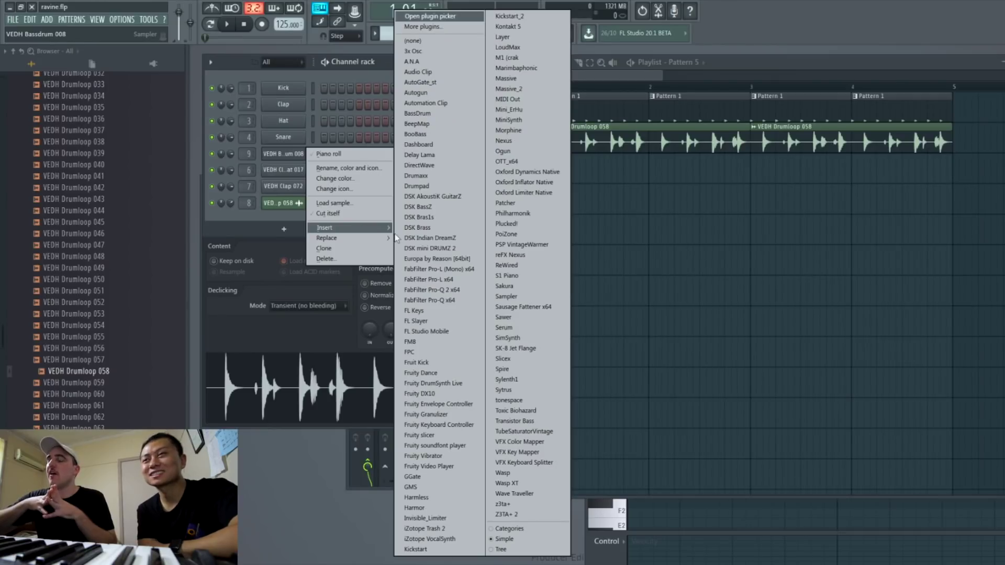
{"action": "left_click", "coordinate": [529, 326]}
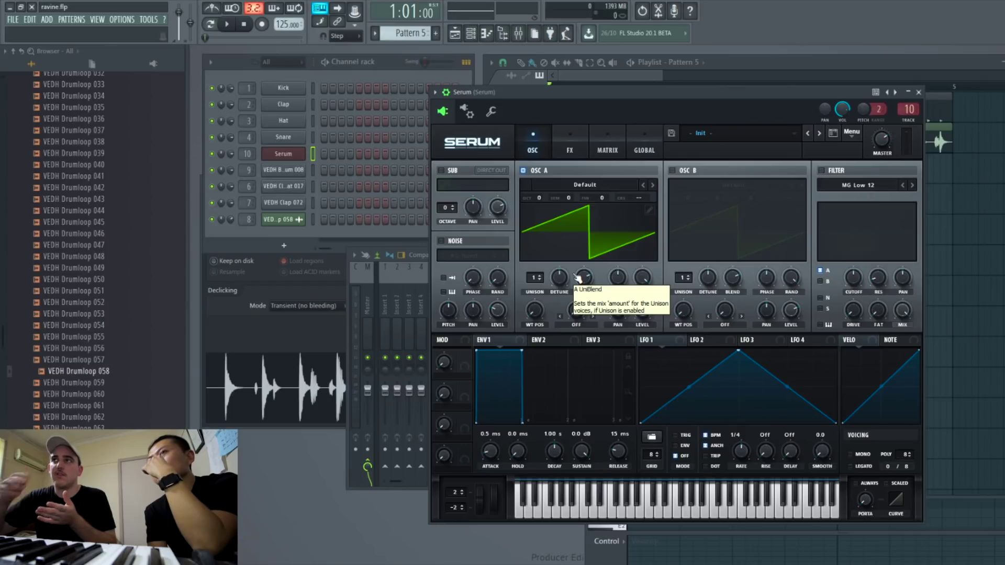
- Shape Serum's envelope 1 into a short pluck with a 587 ms decay and sustain at -oo dB
{"action": "left_click", "coordinate": [569, 136]}
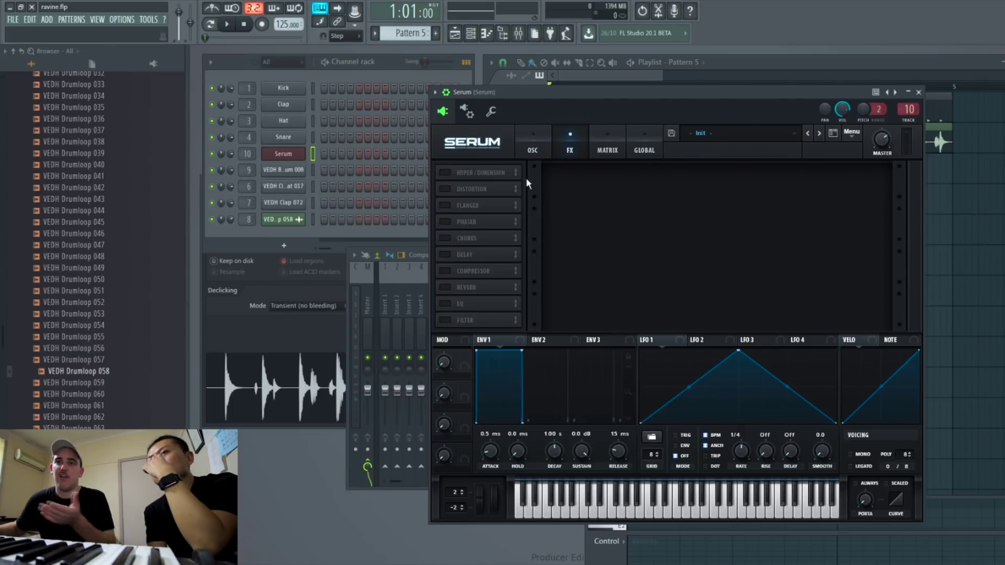
{"action": "left_click", "coordinate": [523, 143]}
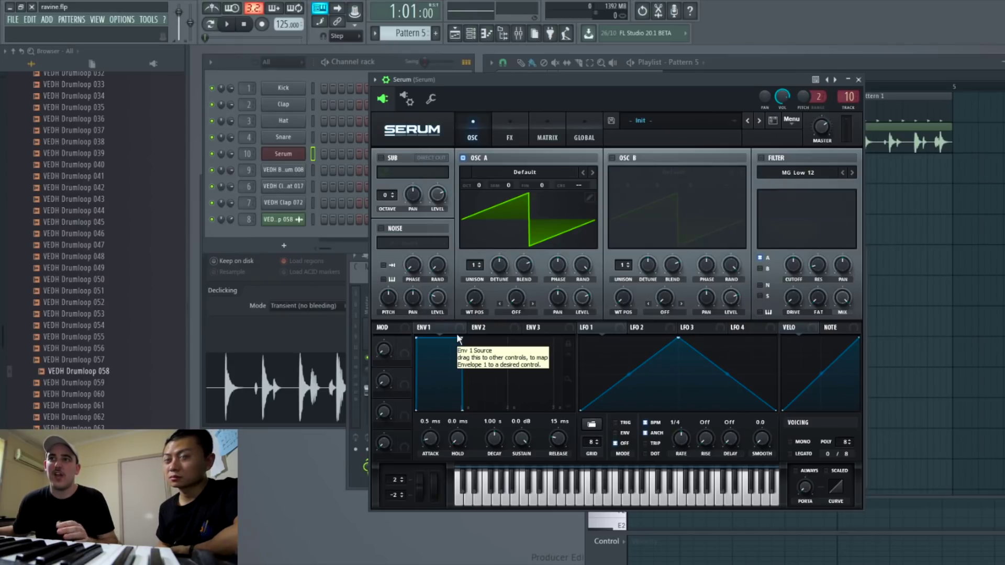
{"action": "left_click_drag", "start_coordinate": [458, 338], "coordinate": [436, 421]}
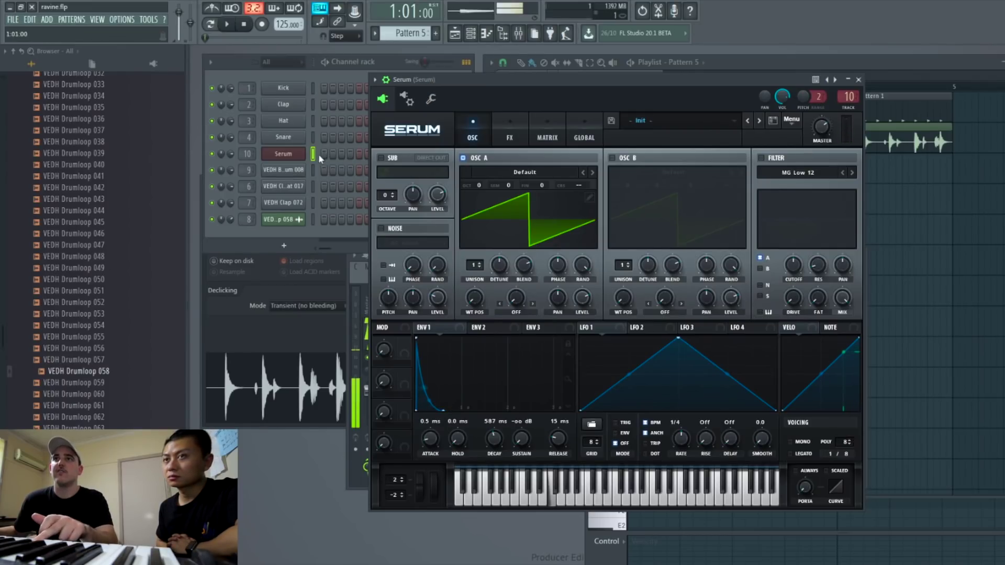
{"action": "right_click", "coordinate": [946, 211]}
{"action": "left_click", "coordinate": [419, 86]}
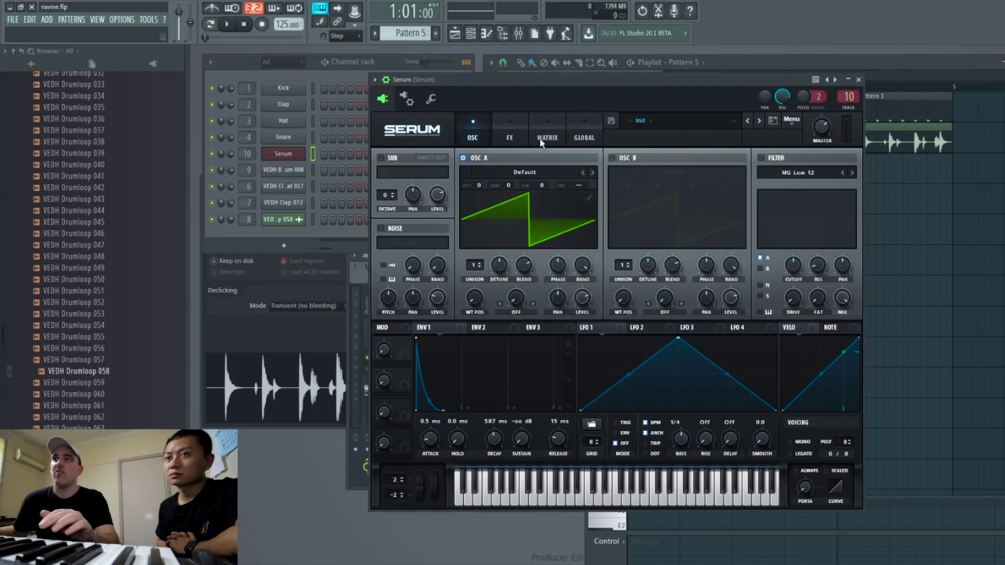
- Set oscillator A's warp mode to Sync (Window Full) and raise the warp amount
{"action": "left_click", "coordinate": [516, 312]}
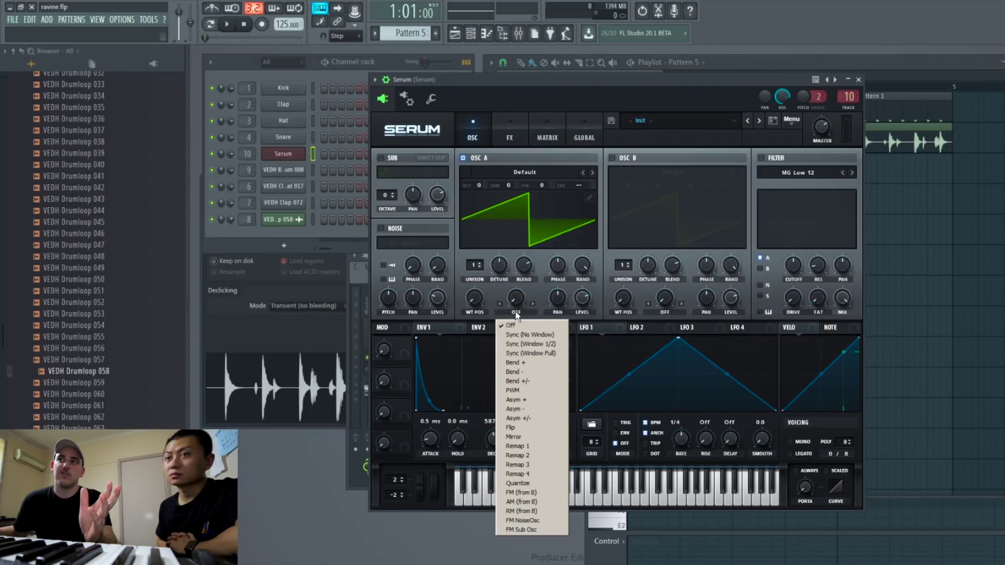
{"action": "left_click", "coordinate": [533, 354]}
{"action": "left_click_drag", "start_coordinate": [521, 302], "coordinate": [542, 239]}
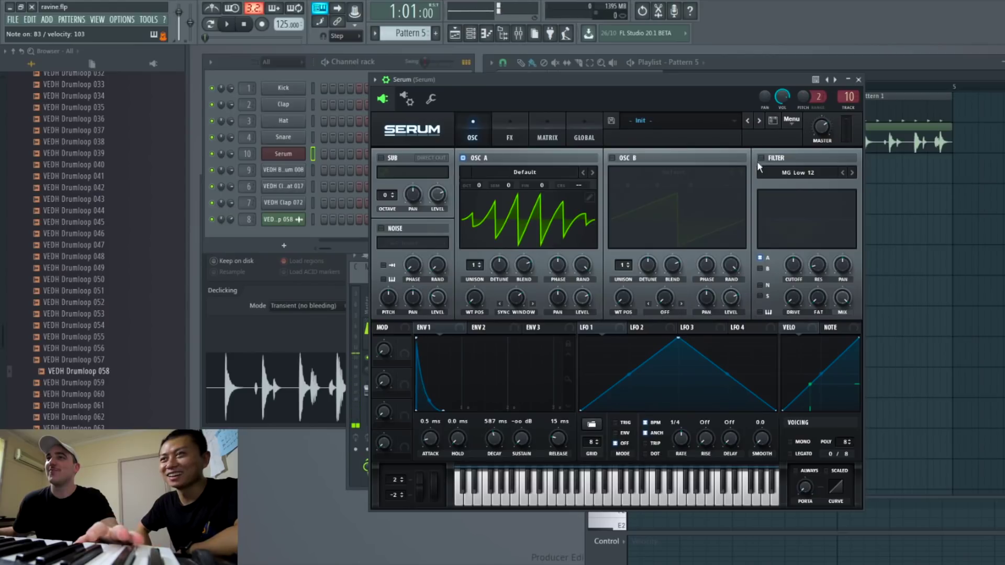
- Enable Serum's reverb effect and lower its mix and size
{"action": "left_click", "coordinate": [506, 131]}
{"action": "left_click", "coordinate": [385, 275]}
{"action": "left_click_drag", "start_coordinate": [805, 169], "coordinate": [798, 180]}
{"action": "left_click_drag", "start_coordinate": [572, 158], "coordinate": [570, 168]}
- Enable the chorus with a 17% mix and the Tube distortion with 31% drive
{"action": "left_click_drag", "start_coordinate": [802, 164], "coordinate": [811, 191]}
{"action": "left_click", "coordinate": [391, 224]}
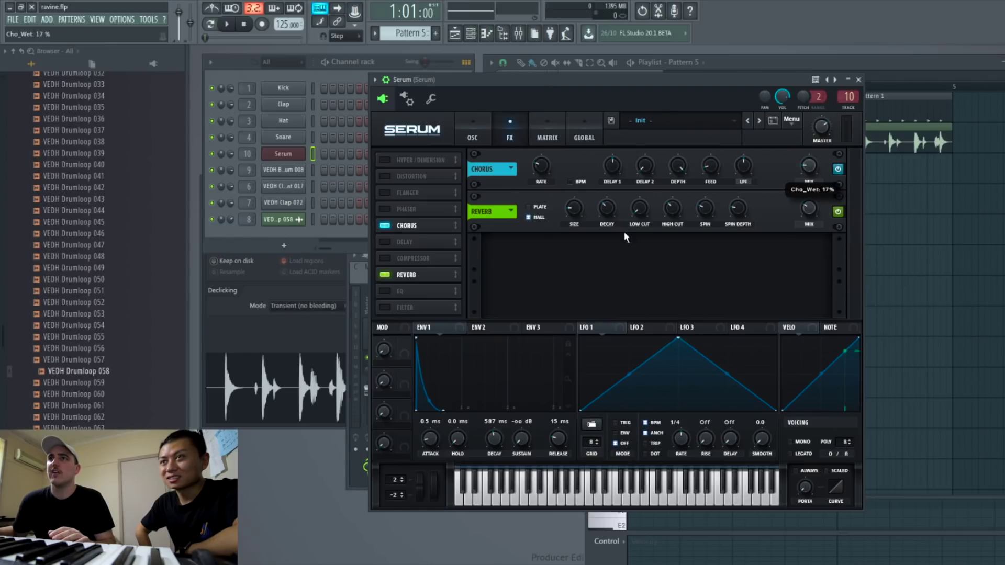
{"action": "left_click", "coordinate": [386, 175]}
{"action": "left_click_drag", "start_coordinate": [732, 166], "coordinate": [725, 164]}
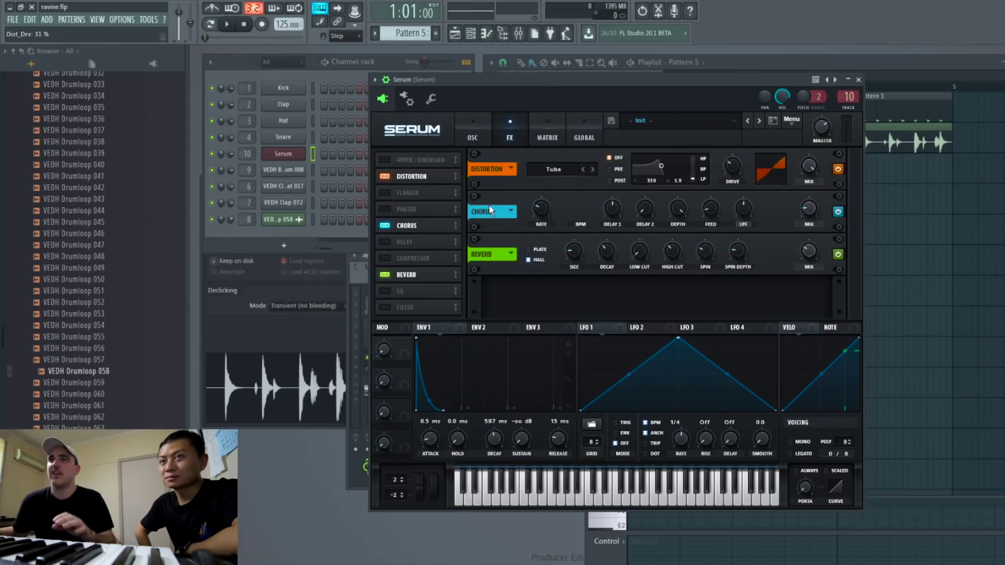
- Enable the compressor in multiband mode, adjust its threshold and release, and set the reverb mix to 21%
{"action": "left_click", "coordinate": [386, 258]}
{"action": "left_click", "coordinate": [705, 267]}
{"action": "left_click_drag", "start_coordinate": [541, 251], "coordinate": [543, 246]}
{"action": "left_click_drag", "start_coordinate": [640, 249], "coordinate": [661, 210]}
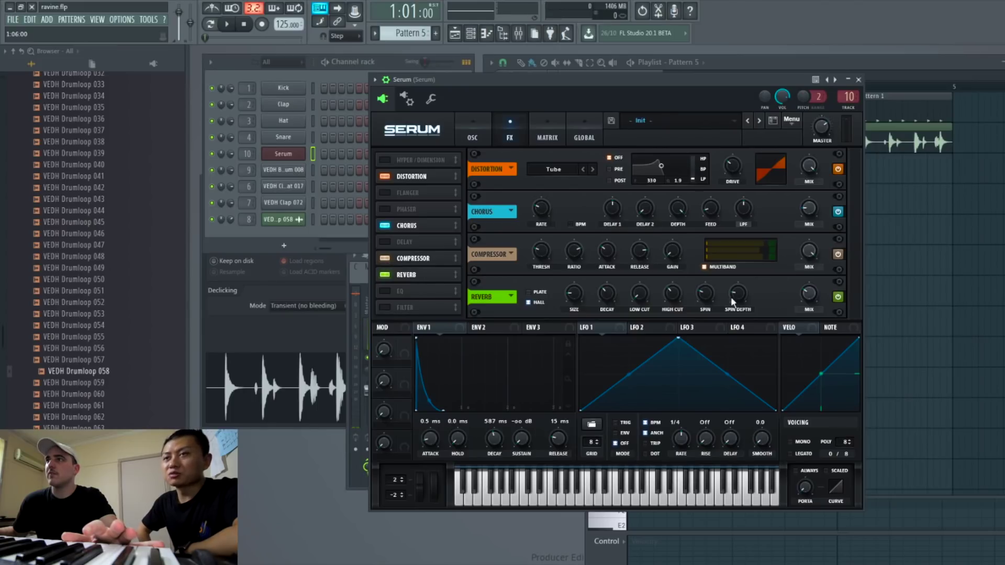
{"action": "left_click_drag", "start_coordinate": [805, 296], "coordinate": [805, 303]}
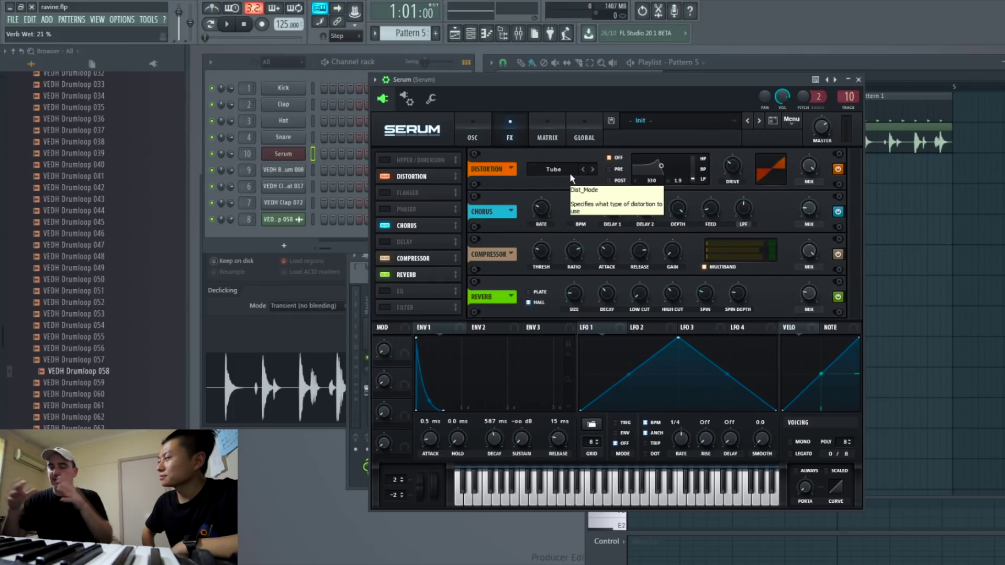
- Set envelope 1's hold to 2.08 s and modulate the chorus mix with LFO 1 at a 1/2 rate
{"action": "left_click_drag", "start_coordinate": [453, 440], "coordinate": [485, 387]}
{"action": "left_click_drag", "start_coordinate": [808, 209], "coordinate": [827, 235]}
{"action": "left_click_drag", "start_coordinate": [606, 329], "coordinate": [808, 213]}
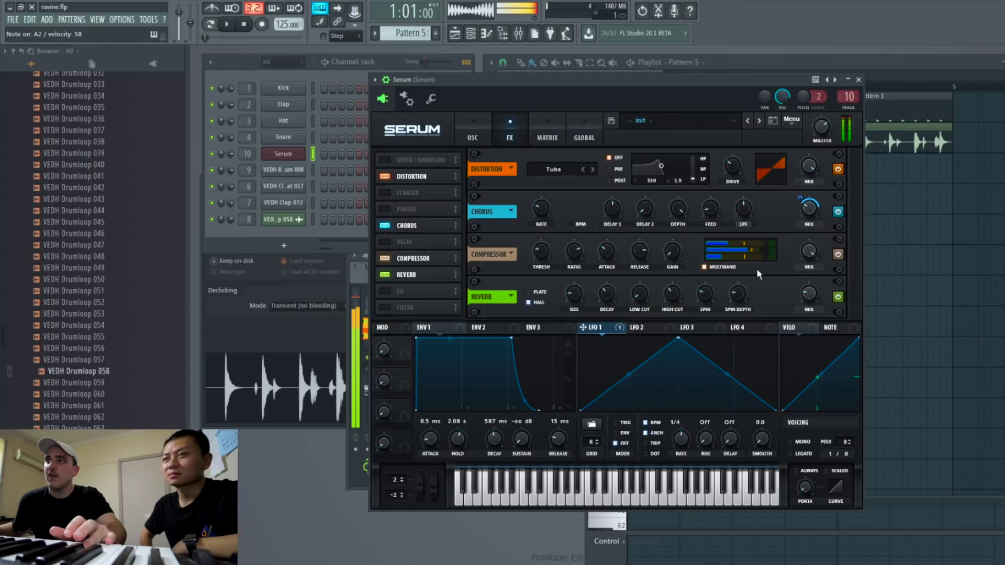
{"action": "mouse_move", "coordinate": [681, 437]}
{"action": "left_mouse_down"}
{"action": "mouse_move", "coordinate": [704, 433]}
{"action": "mouse_move", "coordinate": [689, 454]}
{"action": "left_mouse_up"}
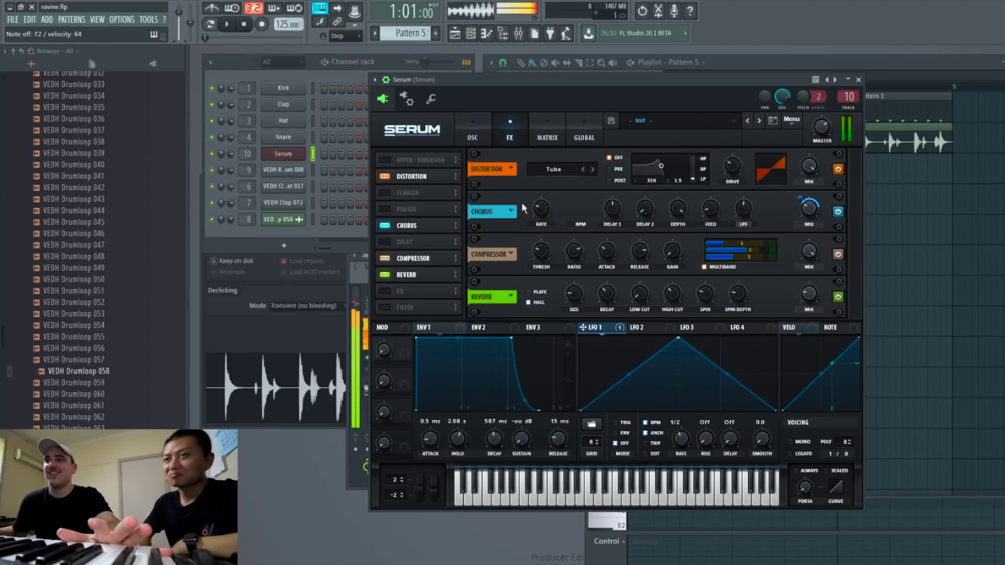
- Reshape LFO 1 into a curve with several peaks and assign LFO 2 to modulate the chorus mix
{"action": "left_click", "coordinate": [475, 123]}
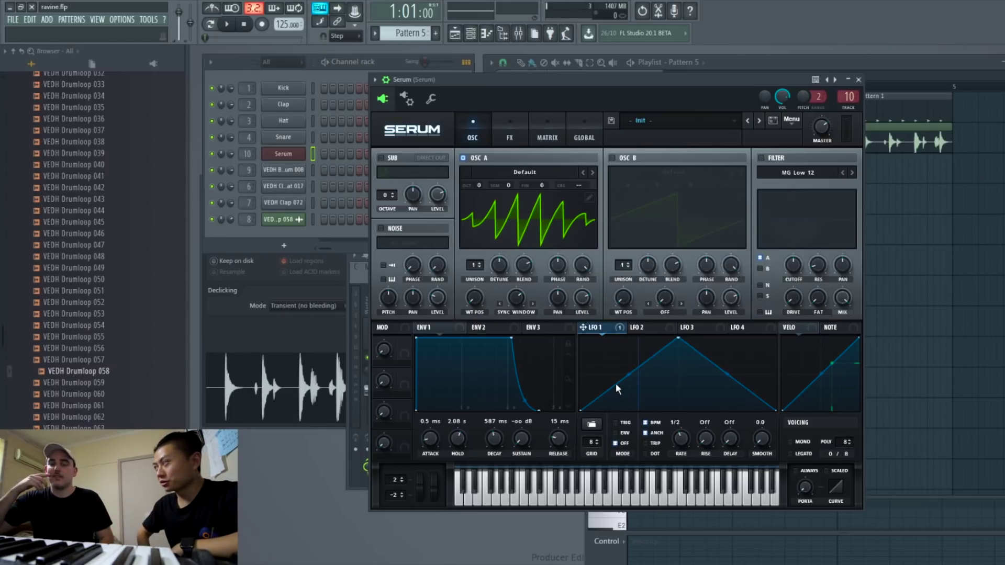
{"action": "right_click", "coordinate": [516, 296]}
{"action": "left_click", "coordinate": [539, 332]}
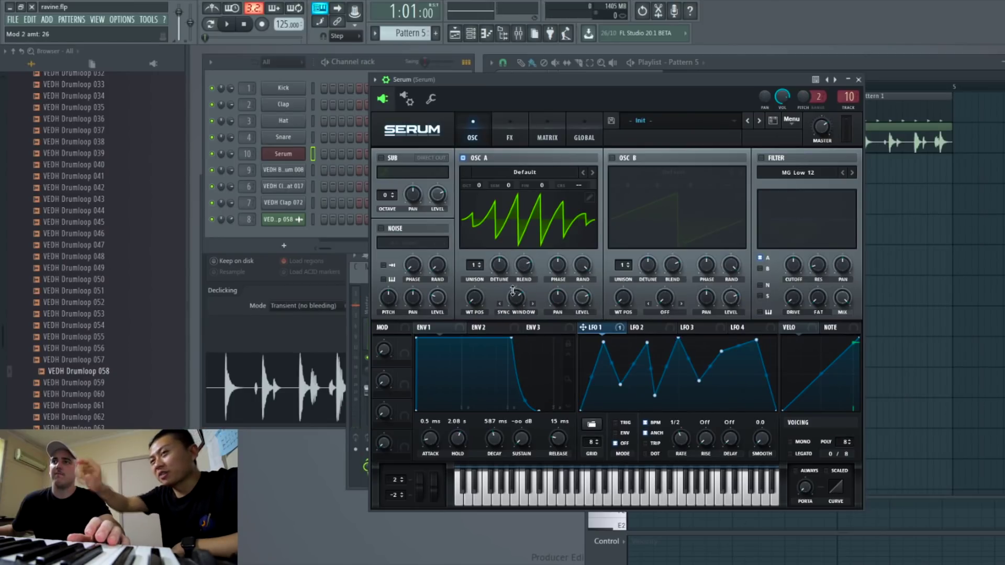
{"action": "left_click", "coordinate": [647, 328]}
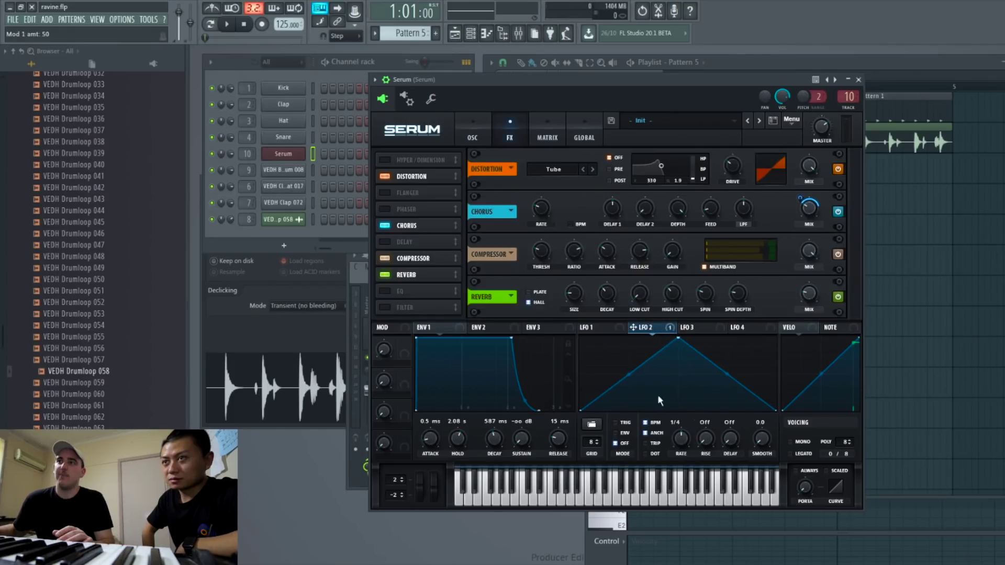
- Set envelope 1 to an 87 ms hold, 371 ms decay, -oo dB sustain and 6.0 ms release, and move the Serum window aside
{"action": "left_click", "coordinate": [601, 327]}
{"action": "left_click", "coordinate": [651, 330]}
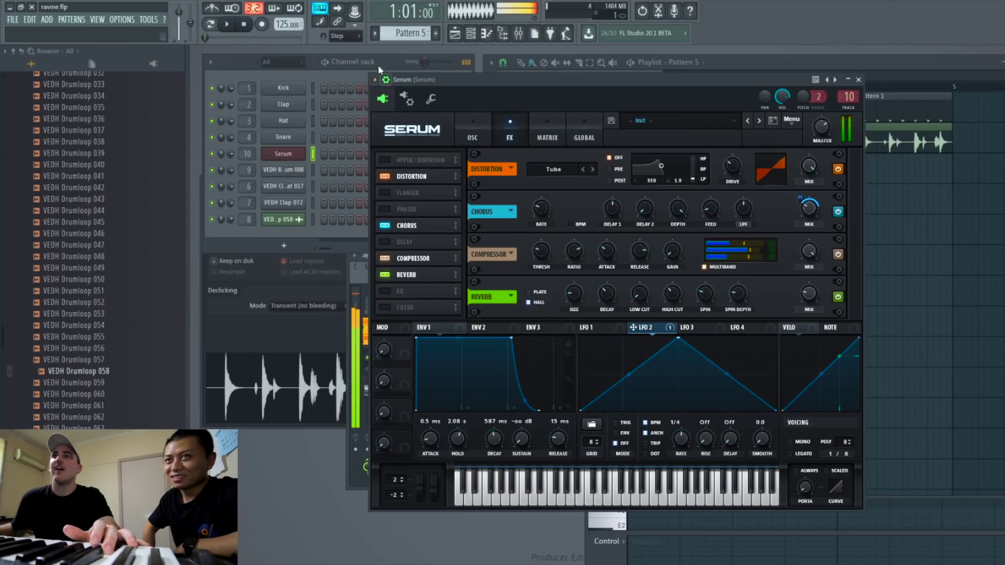
{"action": "left_click", "coordinate": [469, 125]}
{"action": "right_click", "coordinate": [301, 153]}
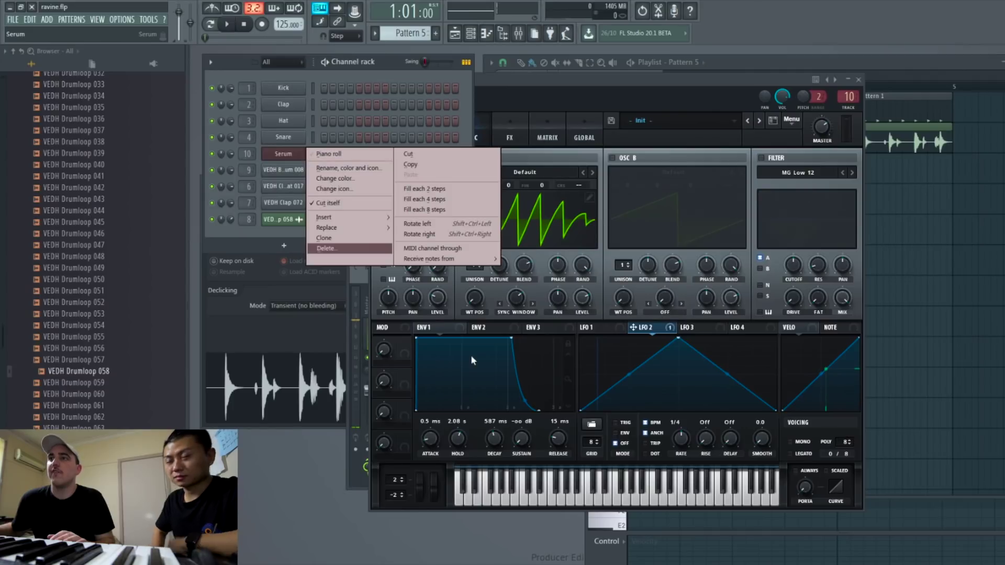
{"action": "left_click_drag", "start_coordinate": [460, 439], "coordinate": [466, 419]}
{"action": "left_click_drag", "start_coordinate": [506, 449], "coordinate": [503, 461]}
{"action": "left_click", "coordinate": [520, 438]}
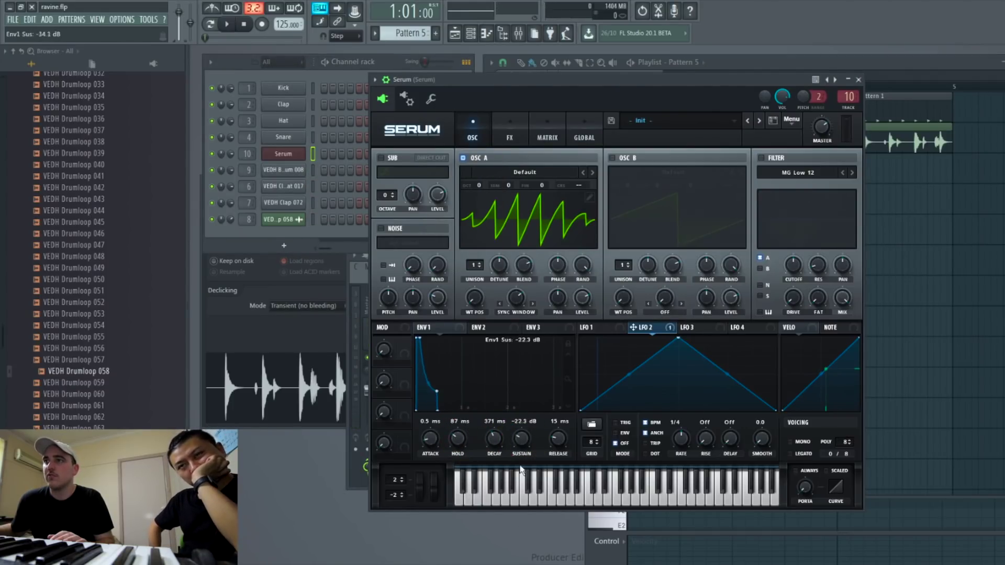
{"action": "left_click_drag", "start_coordinate": [558, 440], "coordinate": [553, 429]}
{"action": "left_click_drag", "start_coordinate": [633, 77], "coordinate": [771, 67]}
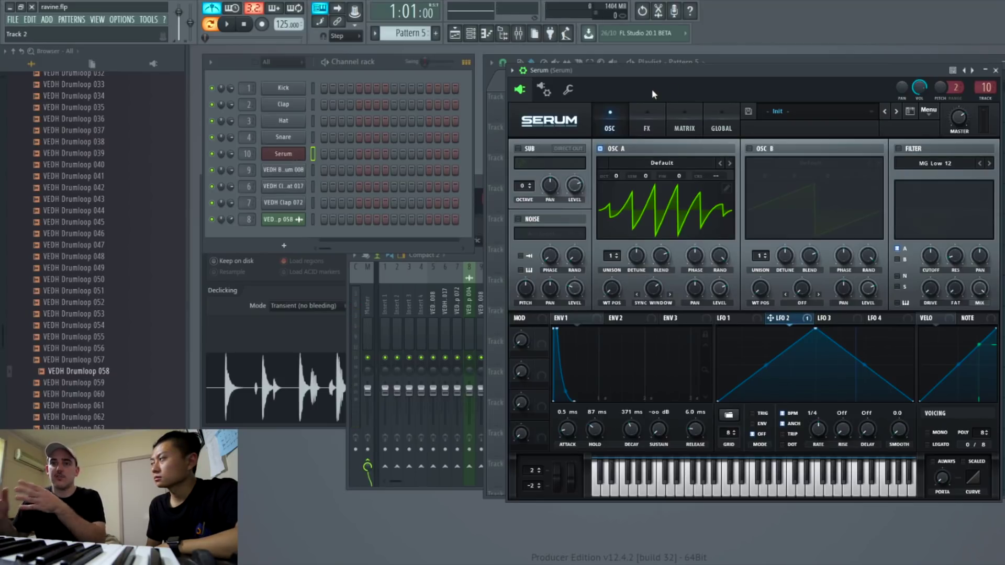
- Open the piano roll for the Serum channel, reposition its window and enlarge it
{"action": "right_click", "coordinate": [281, 154]}
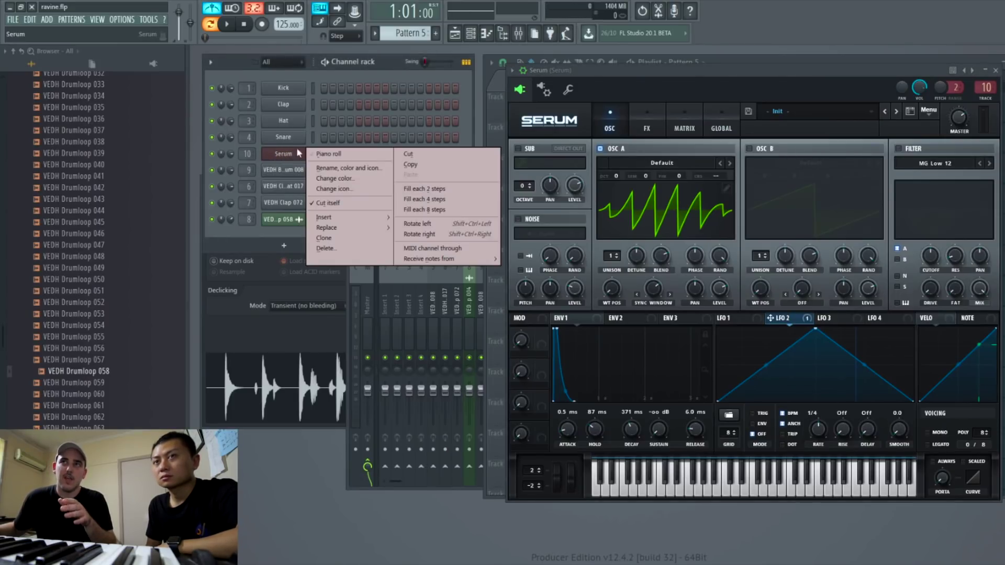
{"action": "left_click", "coordinate": [329, 153]}
{"action": "left_click_drag", "start_coordinate": [702, 107], "coordinate": [656, 42]}
{"action": "left_click_drag", "start_coordinate": [852, 442], "coordinate": [909, 558]}
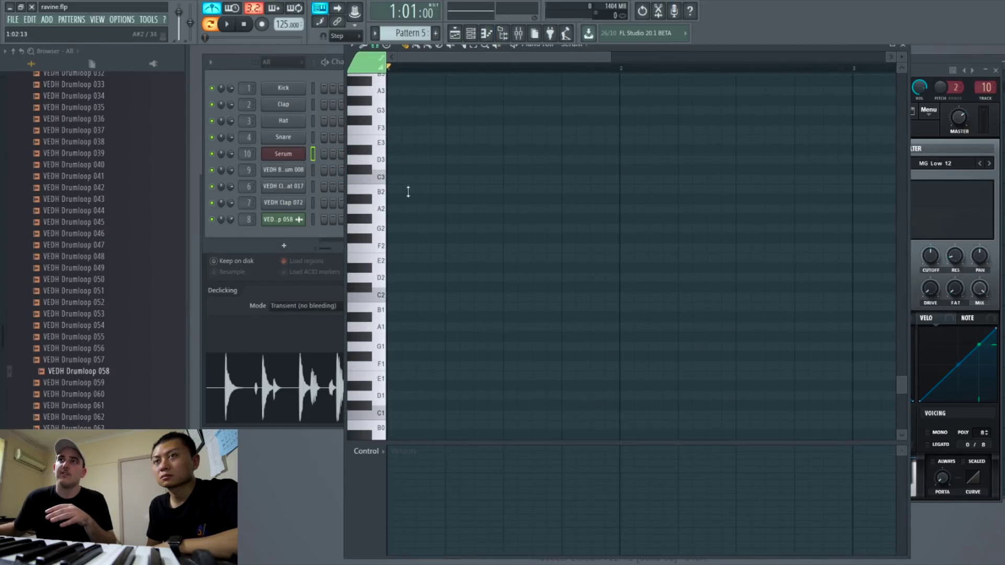
- Place eight scattered trial notes between D1 and C#3 in the first bar and play them back
{"action": "left_click", "coordinate": [402, 169]}
{"action": "left_click", "coordinate": [458, 267]}
{"action": "left_click", "coordinate": [444, 346]}
{"action": "left_click", "coordinate": [441, 239]}
{"action": "left_click_drag", "start_coordinate": [441, 240], "coordinate": [441, 189]}
{"action": "left_click", "coordinate": [466, 169]}
{"action": "left_click", "coordinate": [510, 179]}
{"action": "left_click", "coordinate": [539, 356]}
{"action": "left_click", "coordinate": [597, 395]}
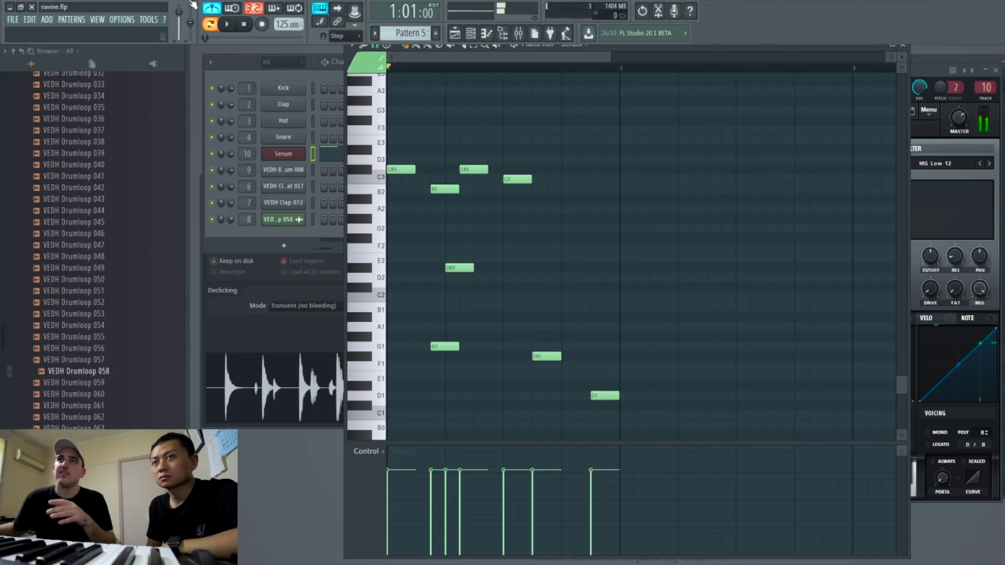
{"action": "left_click", "coordinate": [227, 24]}
{"action": "key", "text": "space"}
- Delete all the trial notes from the Serum piano roll
{"action": "right_click", "coordinate": [604, 395]}
{"action": "right_click", "coordinate": [517, 179]}
{"action": "right_click", "coordinate": [474, 169]}
{"action": "right_click", "coordinate": [444, 189]}
{"action": "right_click", "coordinate": [459, 267]}
{"action": "right_click", "coordinate": [444, 346]}
{"action": "right_click", "coordinate": [546, 356]}
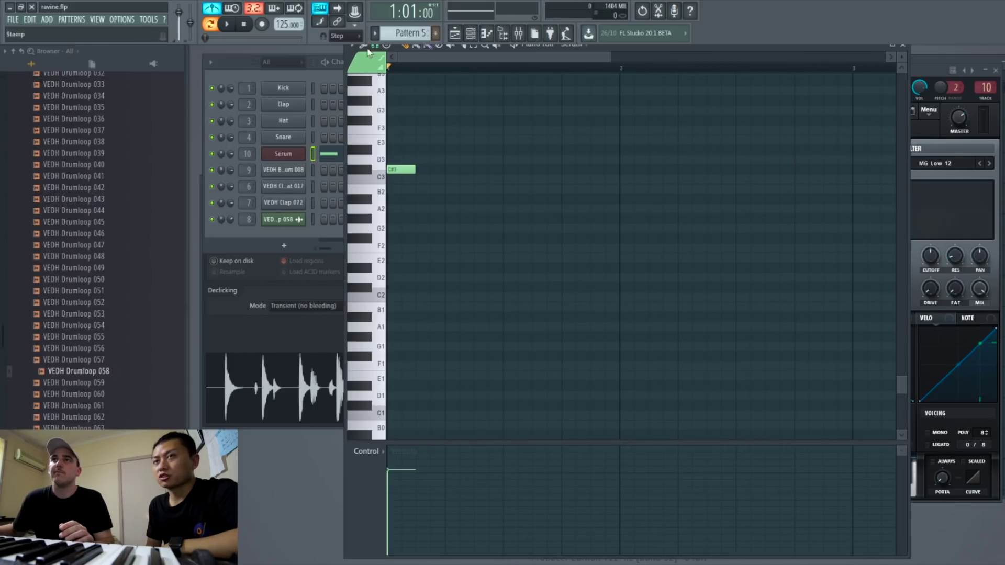
{"action": "right_click", "coordinate": [410, 169]}
- Compose a four-bar melody that starts on G3, F3 and D3, descends to C3 and climbs back to G3, and play it back
{"action": "scroll", "coordinate": [413, 191], "scroll_direction": "up", "scroll_amount": 4}
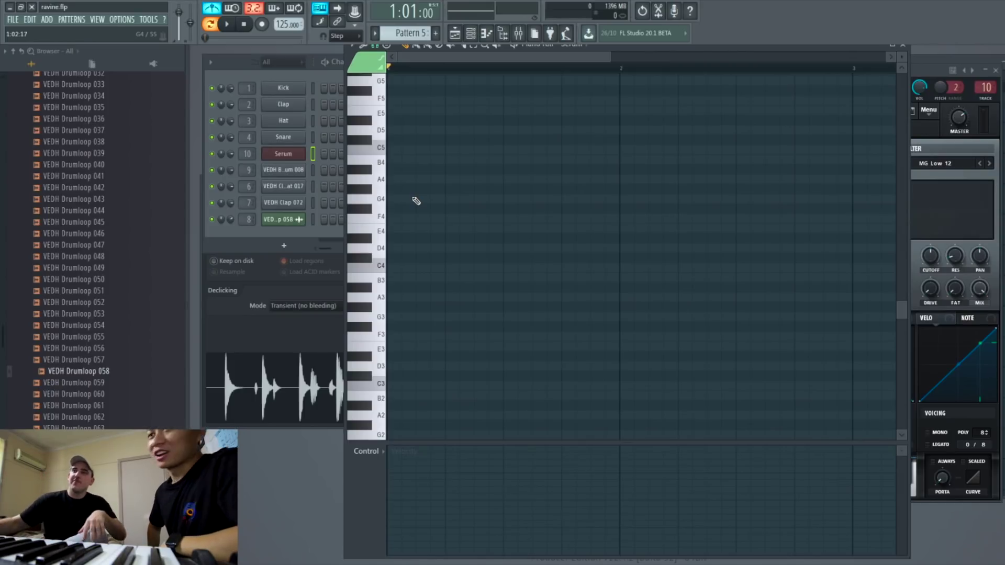
{"action": "left_click", "coordinate": [393, 317]}
{"action": "left_click", "coordinate": [438, 336]}
{"action": "key", "text": "space"}
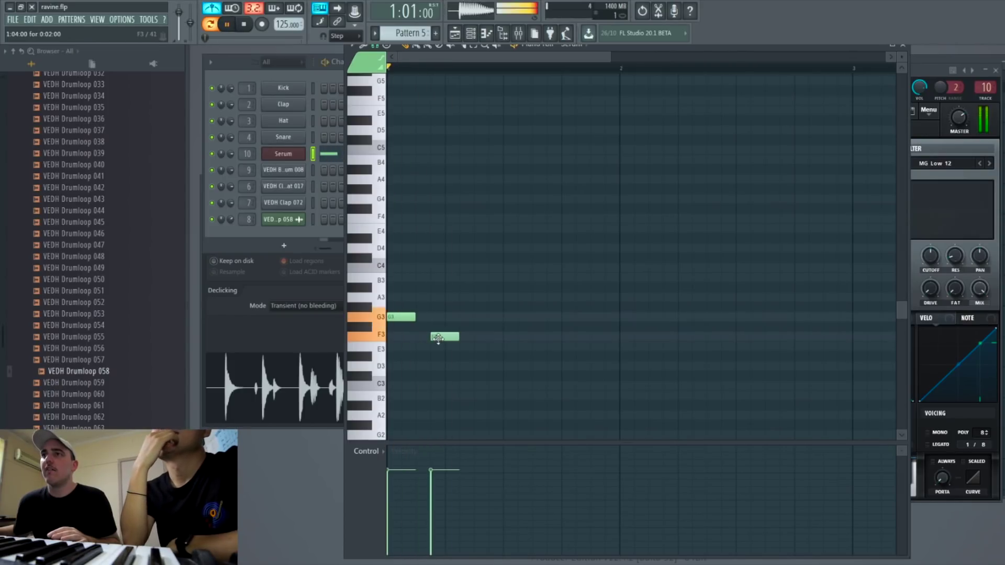
{"action": "key", "text": "space"}
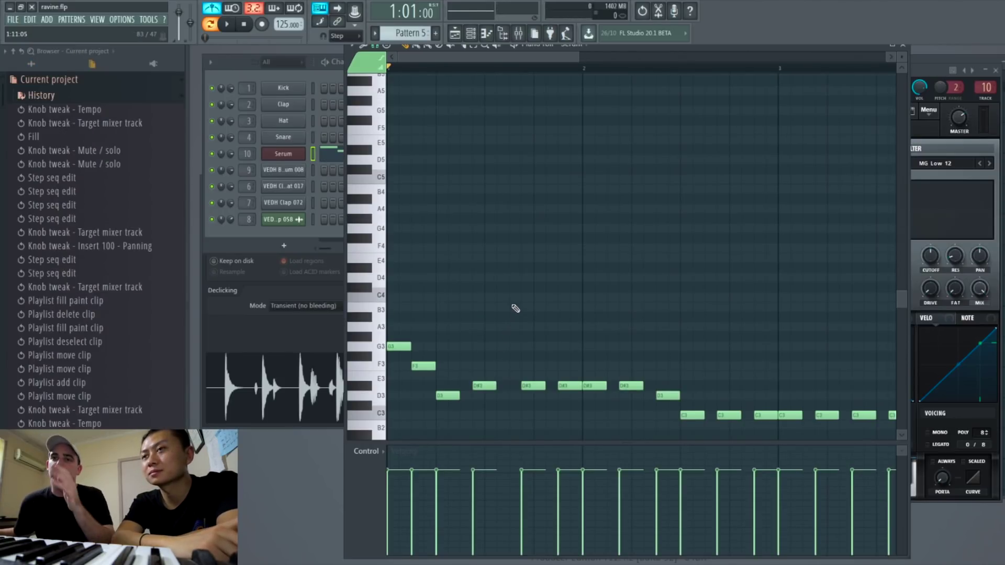
{"action": "key", "text": "space"}
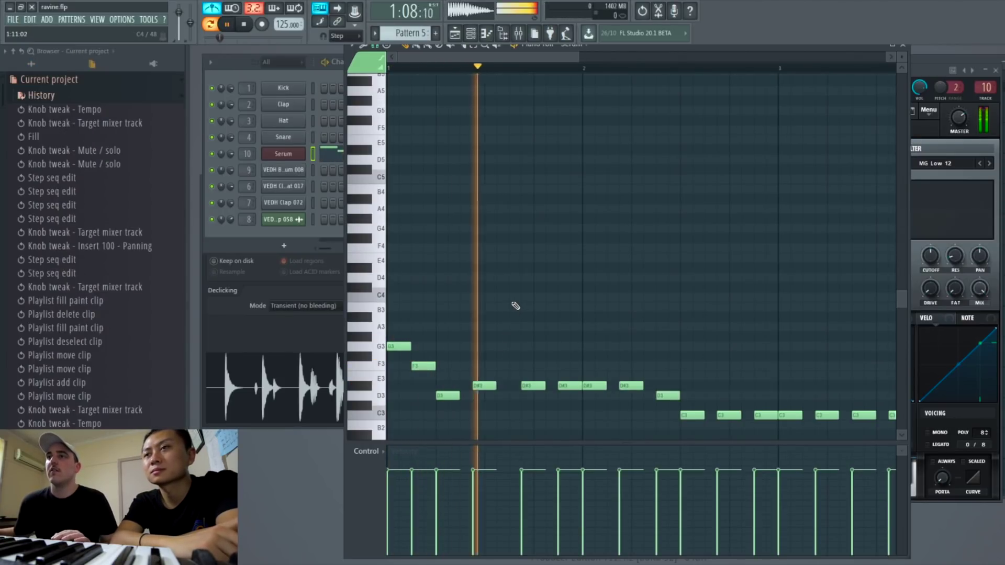
{"action": "left_click_drag", "start_coordinate": [529, 384], "coordinate": [552, 387]}
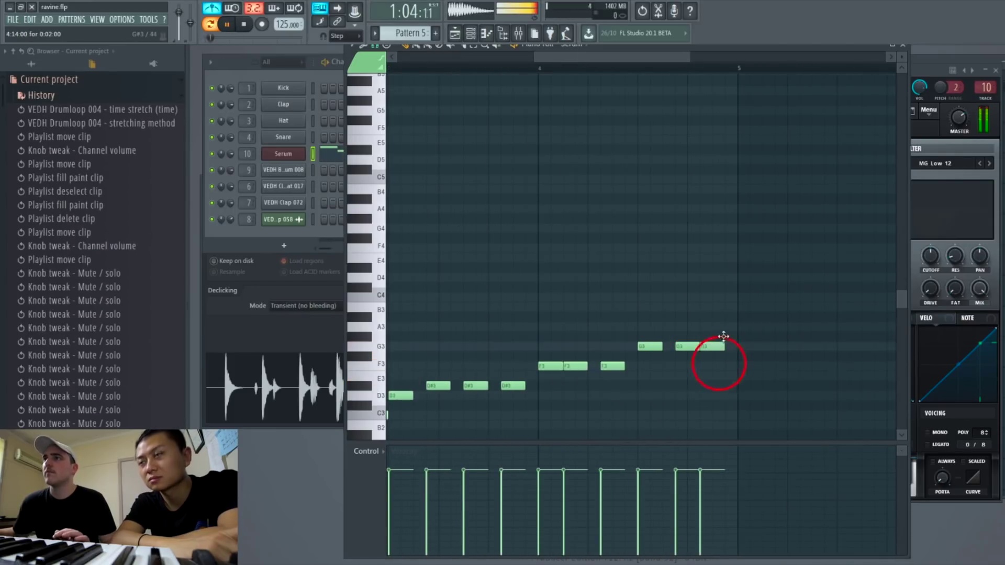
{"action": "scroll", "coordinate": [732, 397], "scroll_direction": "down", "scroll_amount": 4}
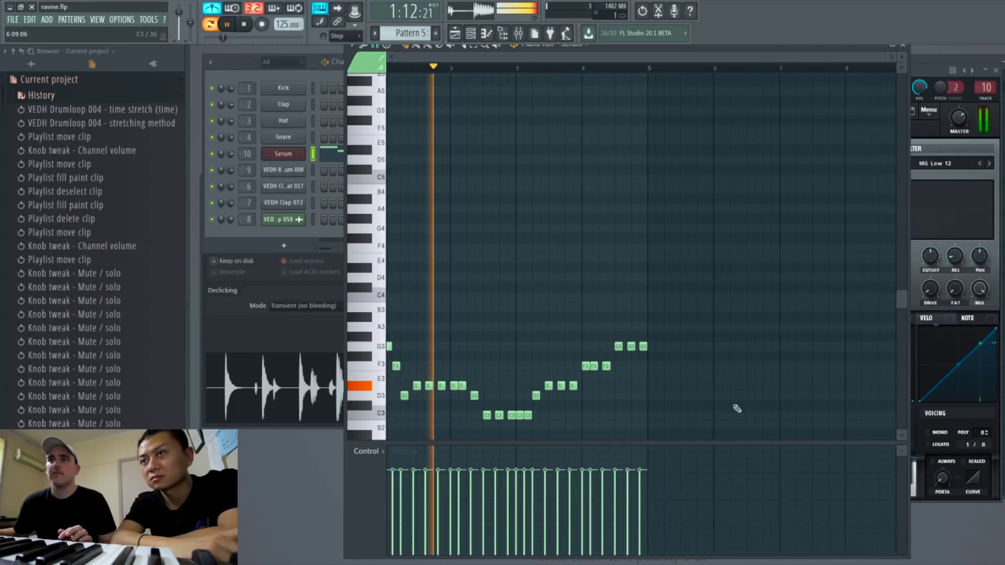
- Close the piano roll and return to the Serum oscillator page
{"action": "left_click", "coordinate": [974, 142]}
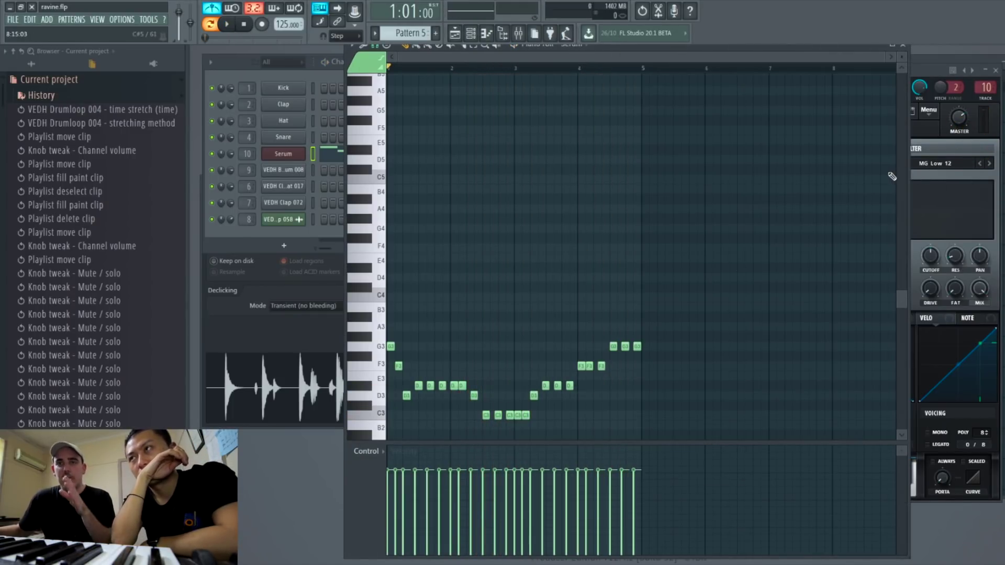
{"action": "left_click", "coordinate": [916, 68]}
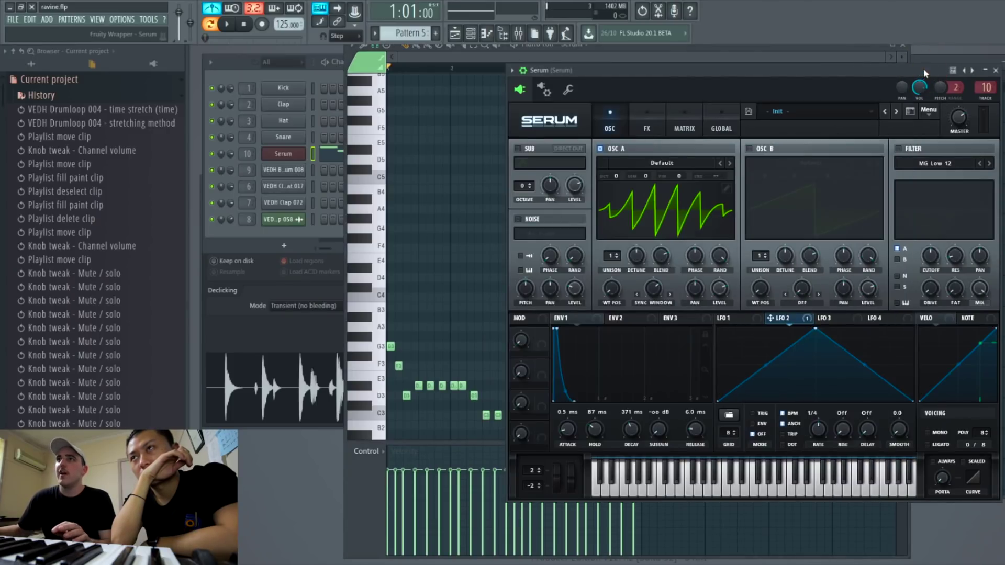
{"action": "left_click", "coordinate": [597, 47]}
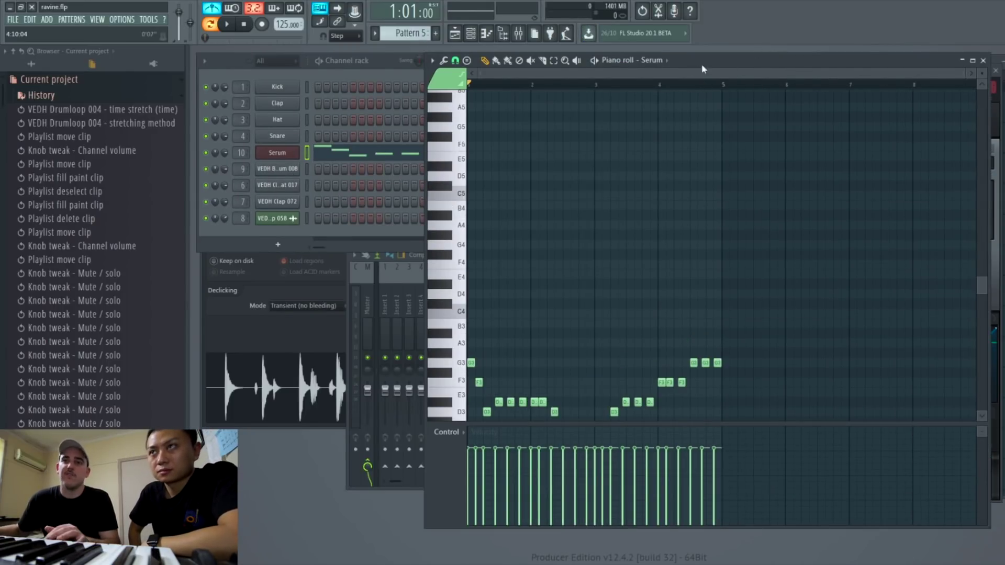
{"action": "left_click", "coordinate": [982, 60]}
- Fine-tune oscillator A's Sync Window warp amount while the melody plays
{"action": "left_click", "coordinate": [655, 288]}
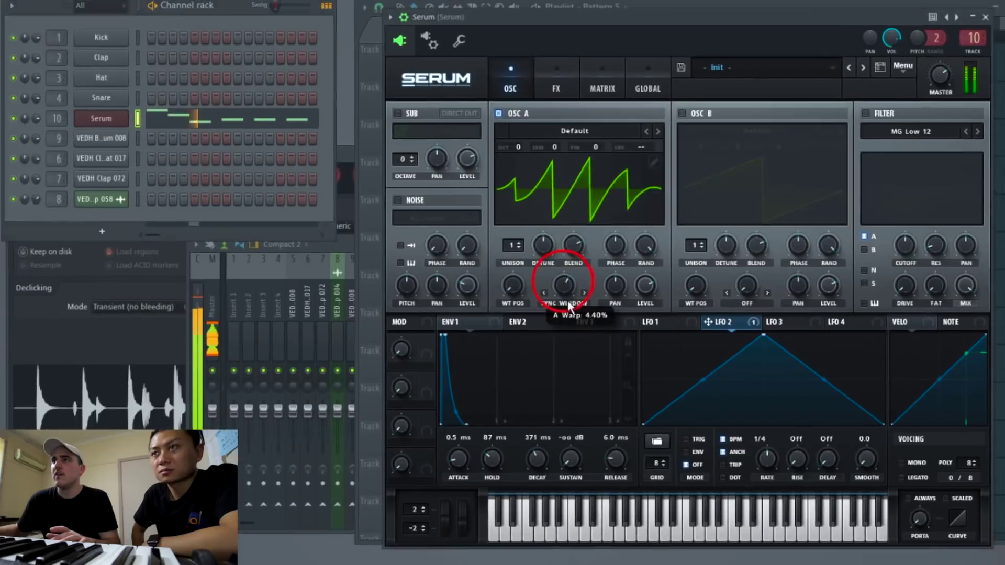
{"action": "left_click_drag", "start_coordinate": [569, 304], "coordinate": [570, 300]}
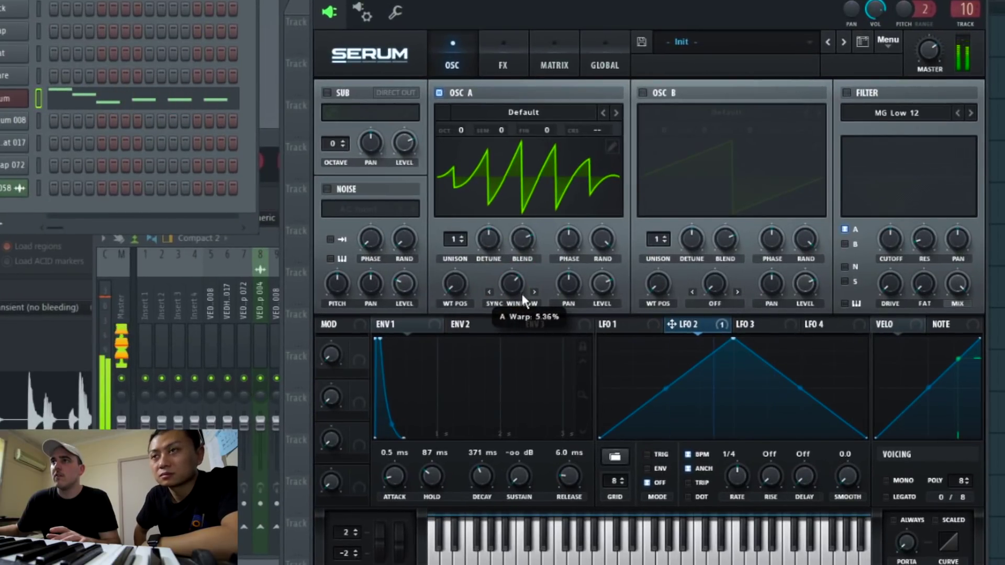
{"action": "mouse_move", "coordinate": [512, 278]}
{"action": "left_mouse_down"}
{"action": "mouse_move", "coordinate": [517, 269]}
{"action": "mouse_move", "coordinate": [516, 280]}
{"action": "left_mouse_up"}
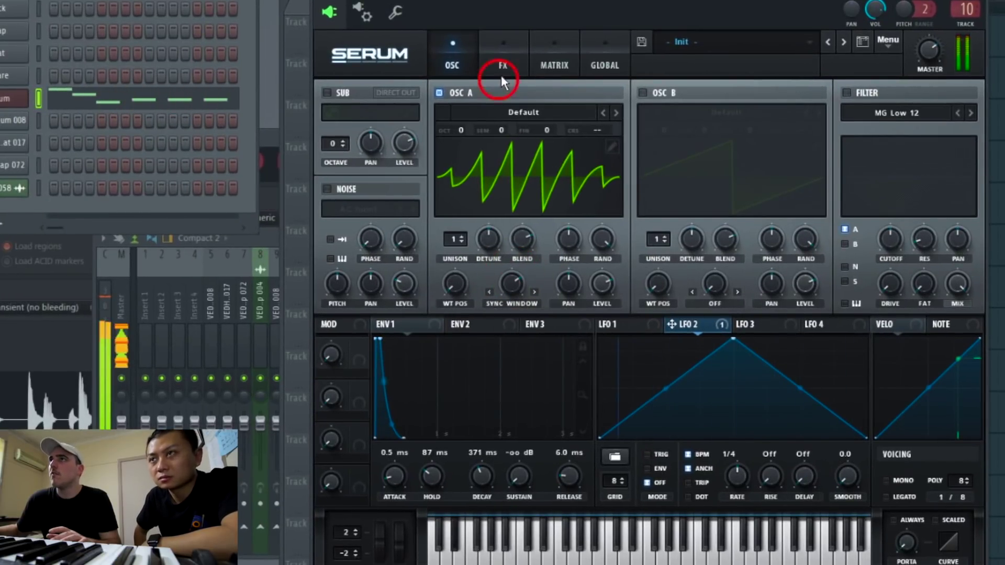
- Adjust the chorus mix slightly and switch LFO 2 to trigger mode
{"action": "left_click", "coordinate": [501, 78]}
{"action": "left_click_drag", "start_coordinate": [918, 160], "coordinate": [911, 158]}
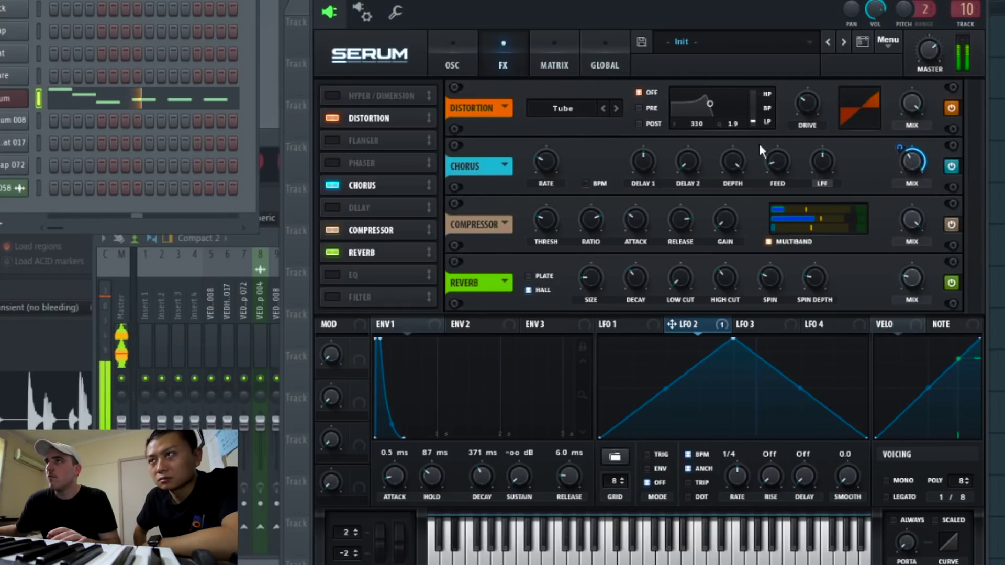
{"action": "left_click", "coordinate": [654, 455]}
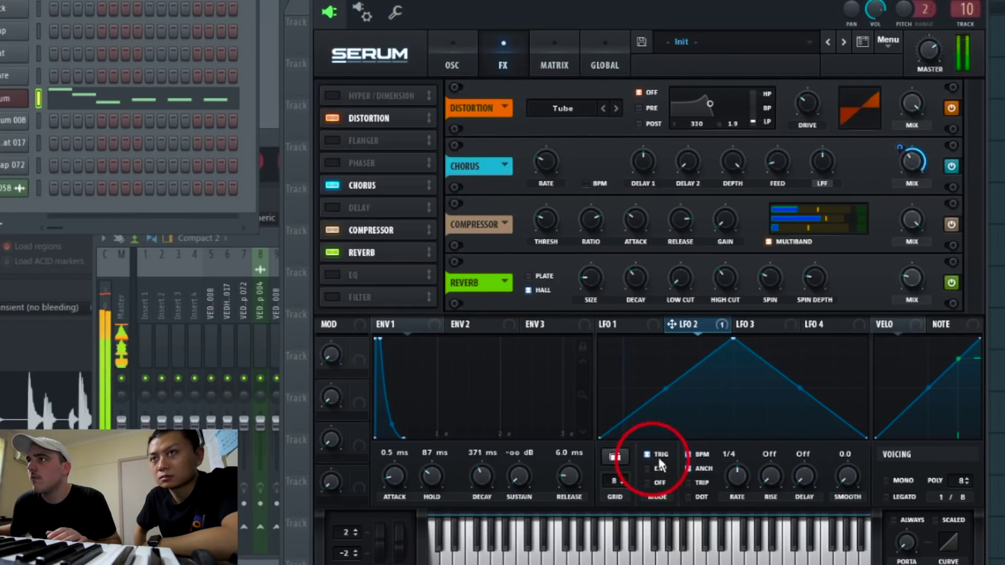
{"action": "left_click", "coordinate": [735, 472]}
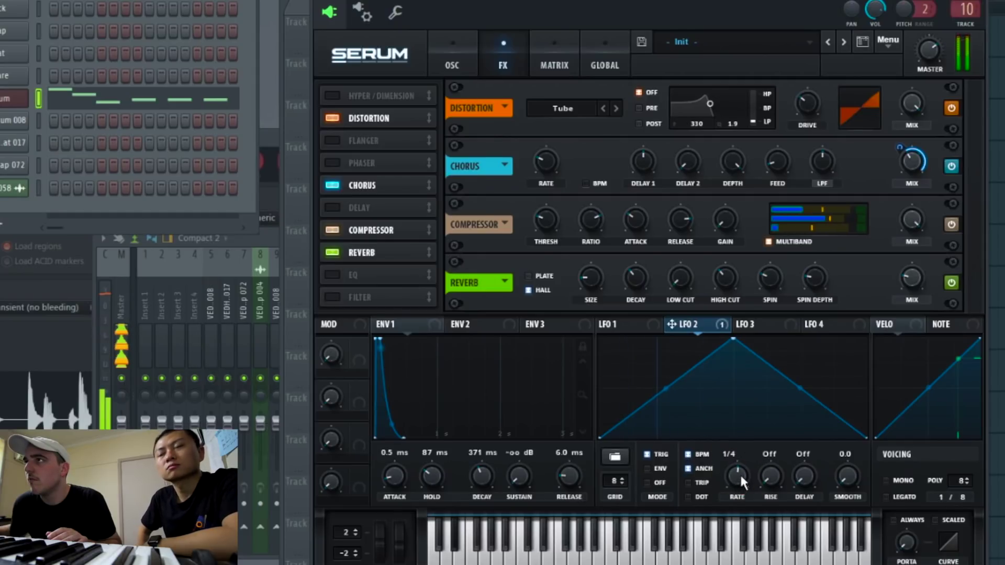
- Reshape LFO 2 with its peak about a quarter into the cycle and its end points raised to about two thirds height
{"action": "left_click_drag", "start_coordinate": [731, 341], "coordinate": [648, 311]}
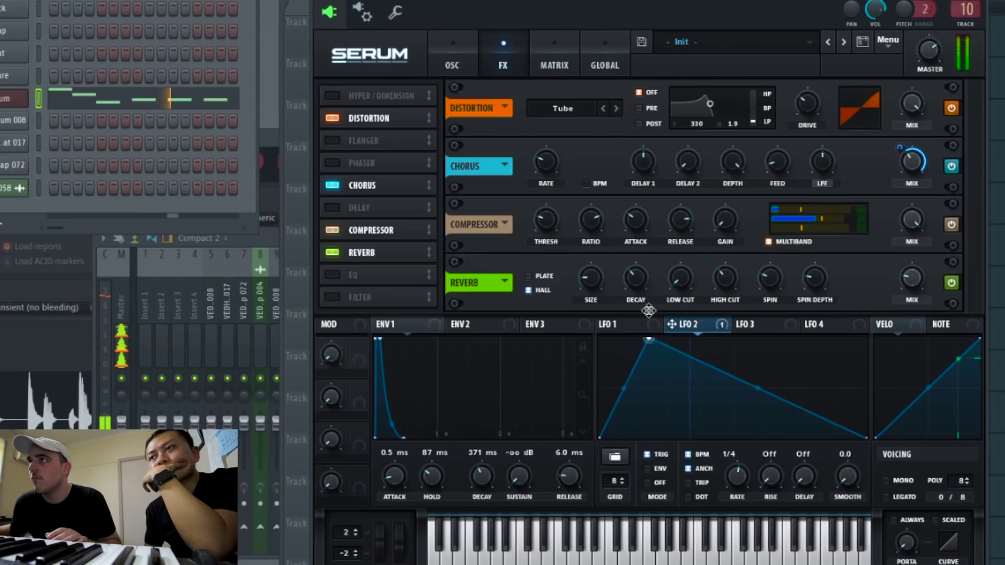
{"action": "left_click_drag", "start_coordinate": [651, 341], "coordinate": [679, 320]}
{"action": "left_click_drag", "start_coordinate": [598, 437], "coordinate": [604, 370]}
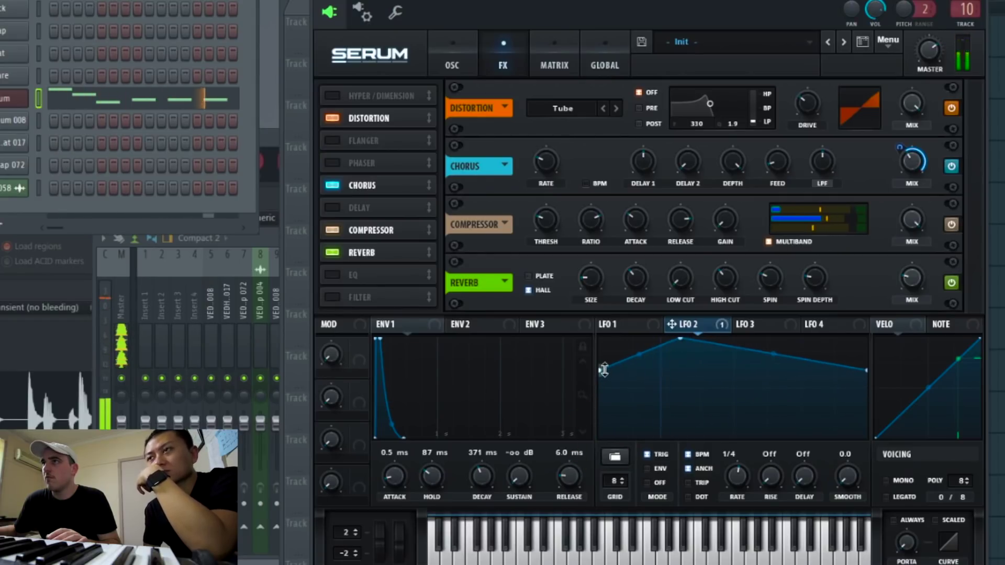
{"action": "left_click_drag", "start_coordinate": [680, 339], "coordinate": [667, 339]}
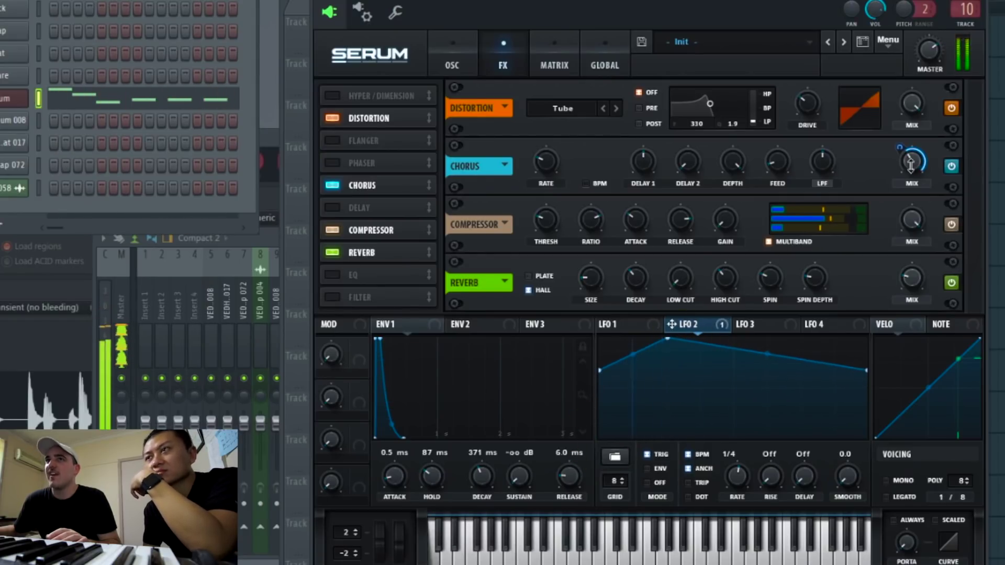
- Turn off the metronome and bring the Serum window back to the front
{"action": "key", "text": "F9"}
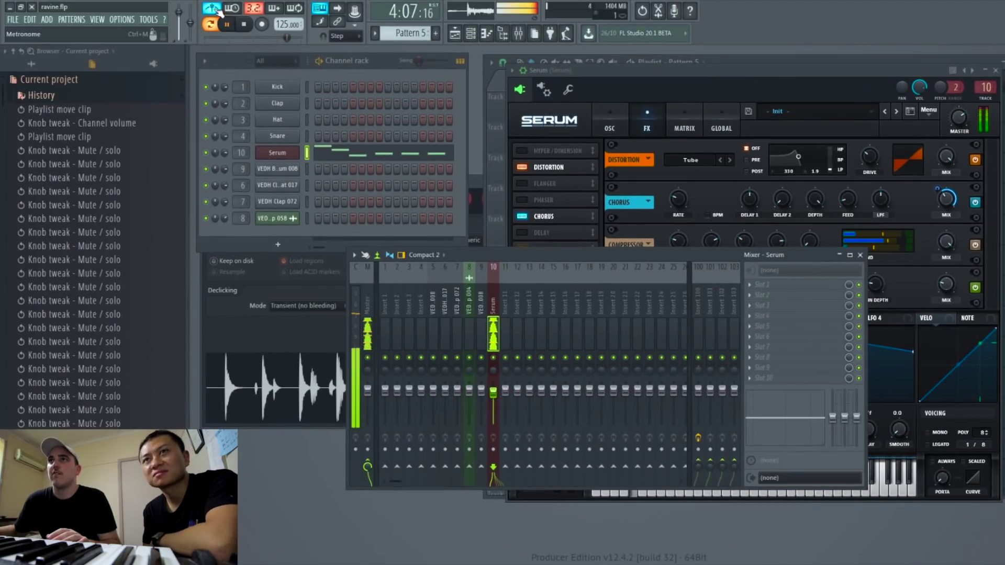
{"action": "left_click", "coordinate": [212, 9]}
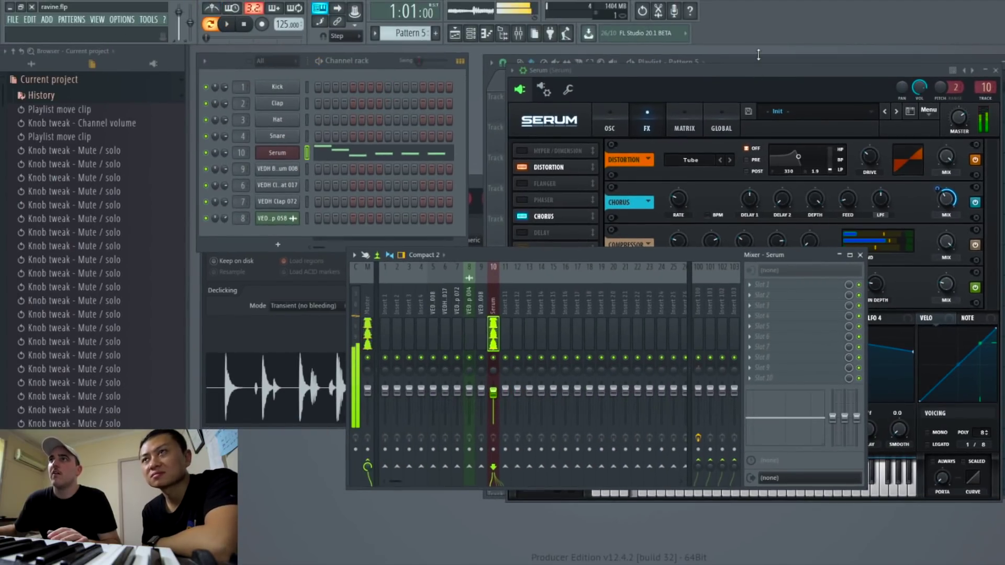
{"action": "left_click", "coordinate": [282, 151]}
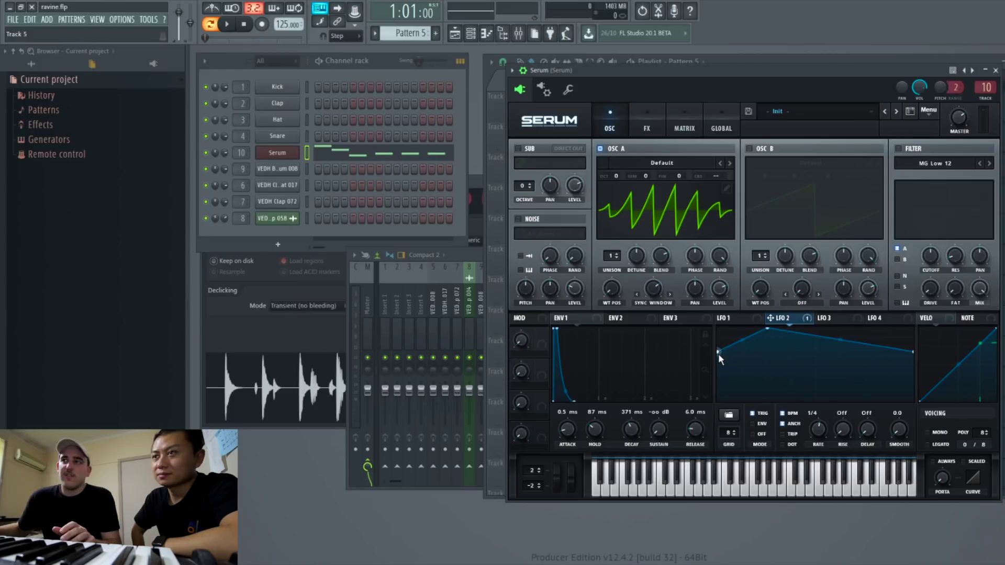
- Audition the melody with Serum's chorus bypassed, and play it again with the chorus enabled for comparison
{"action": "left_click", "coordinate": [646, 115]}
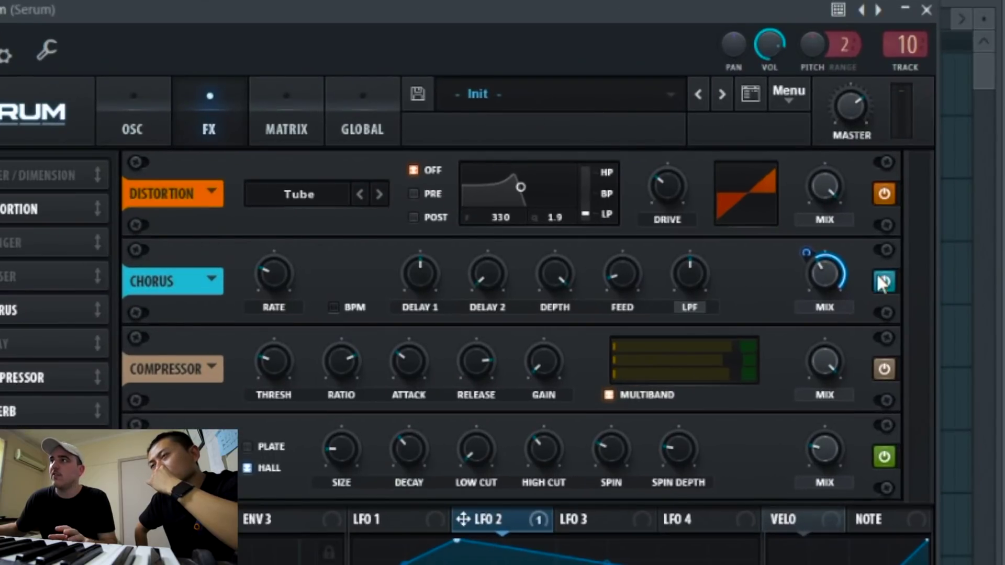
{"action": "left_click", "coordinate": [882, 281]}
{"action": "left_click", "coordinate": [227, 24]}
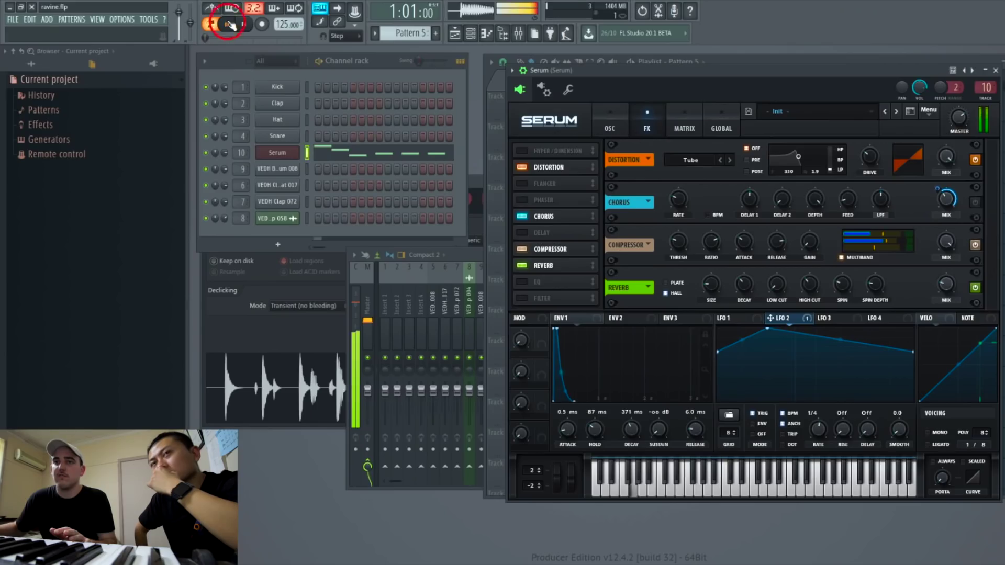
{"action": "left_click", "coordinate": [245, 25]}
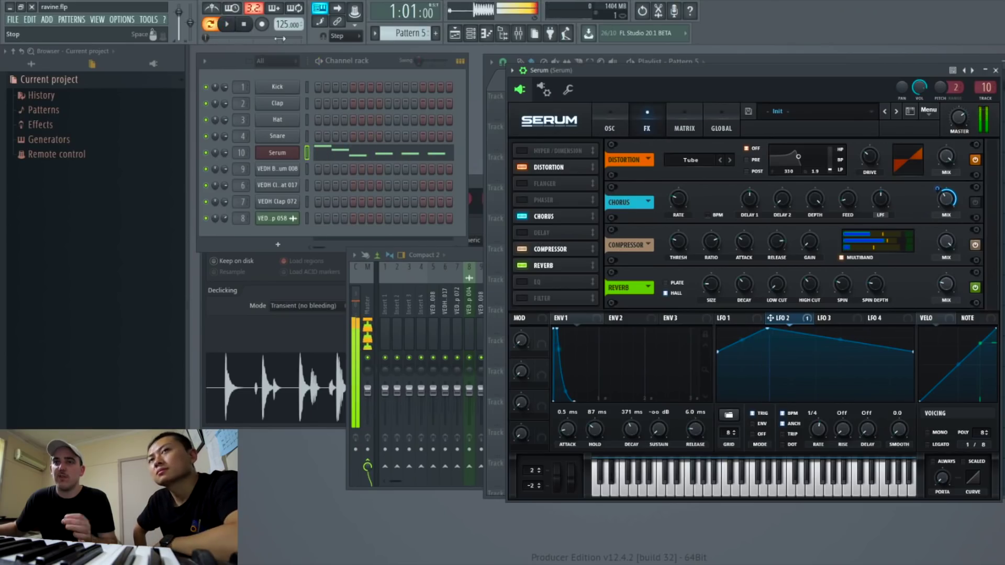
{"action": "left_click", "coordinate": [974, 202]}
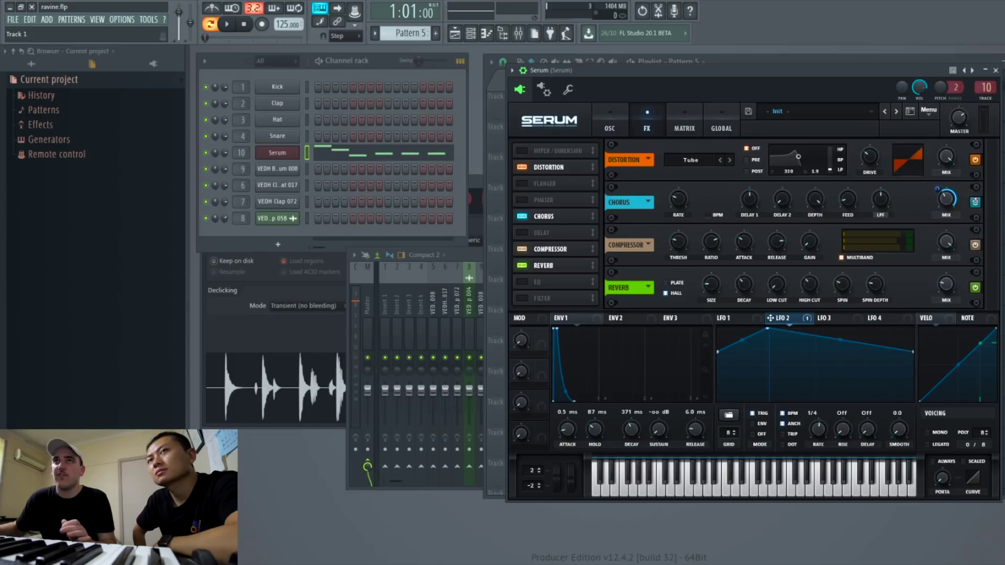
{"action": "left_click", "coordinate": [227, 26]}
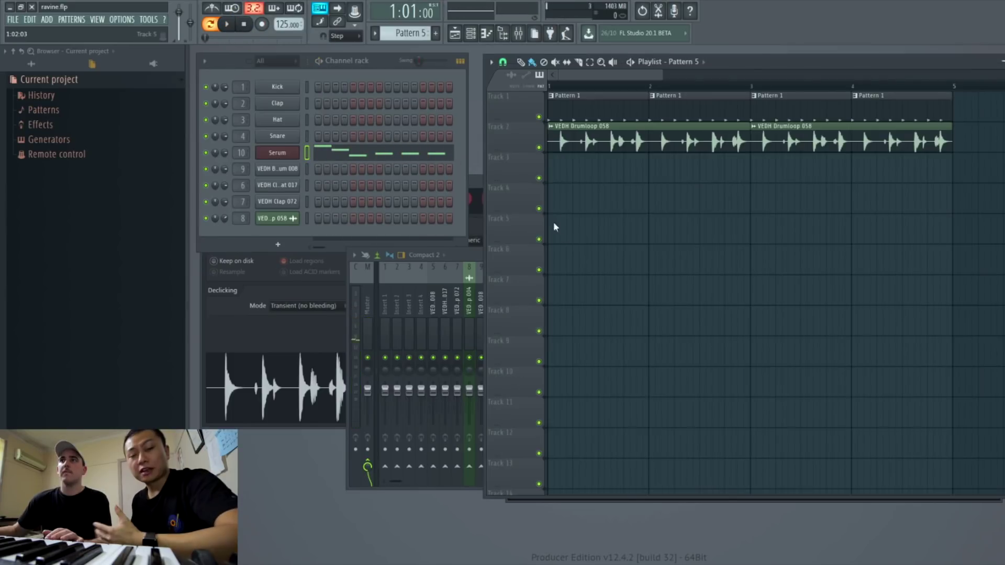
- Place a four-bar Pattern 5 clip on Track 3 of the playlist, starting at bar 1
{"action": "left_click", "coordinate": [565, 173]}
{"action": "left_click_drag", "start_coordinate": [607, 167], "coordinate": [591, 161]}
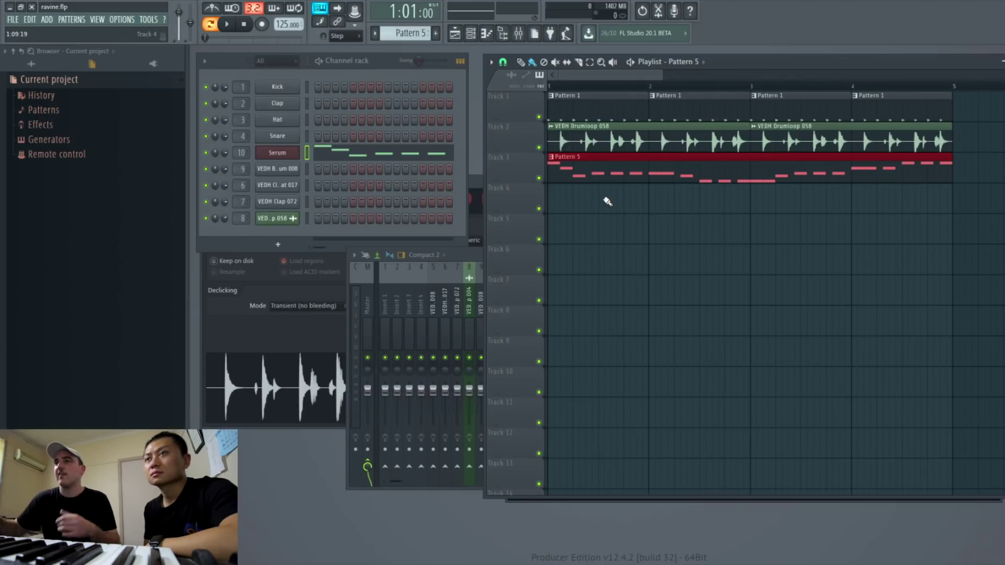
- Delete the Pattern 5 clip from Track 3 and place it again starting at bar 1
{"action": "left_click", "coordinate": [646, 208], "text": "ctrl"}
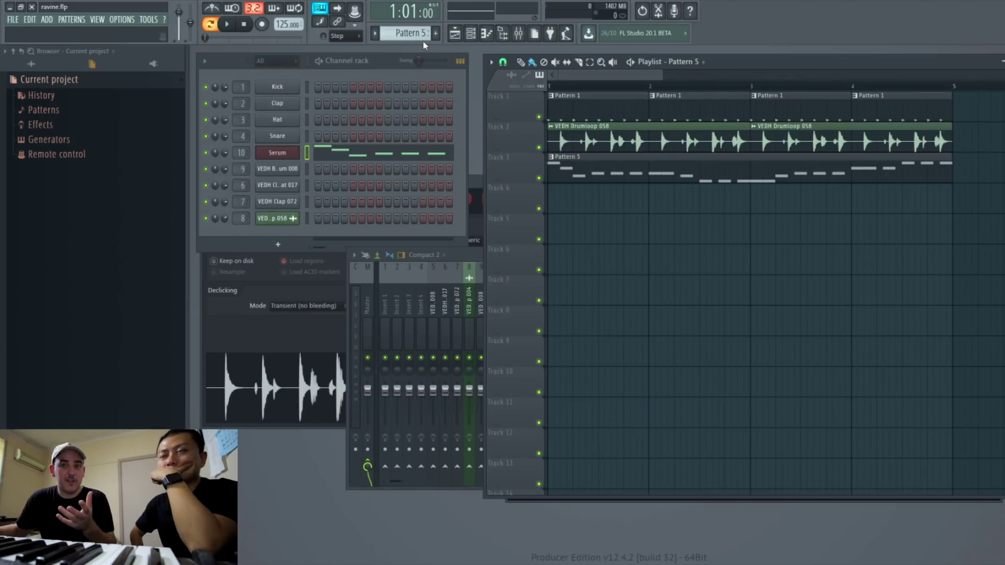
{"action": "right_click", "coordinate": [569, 162]}
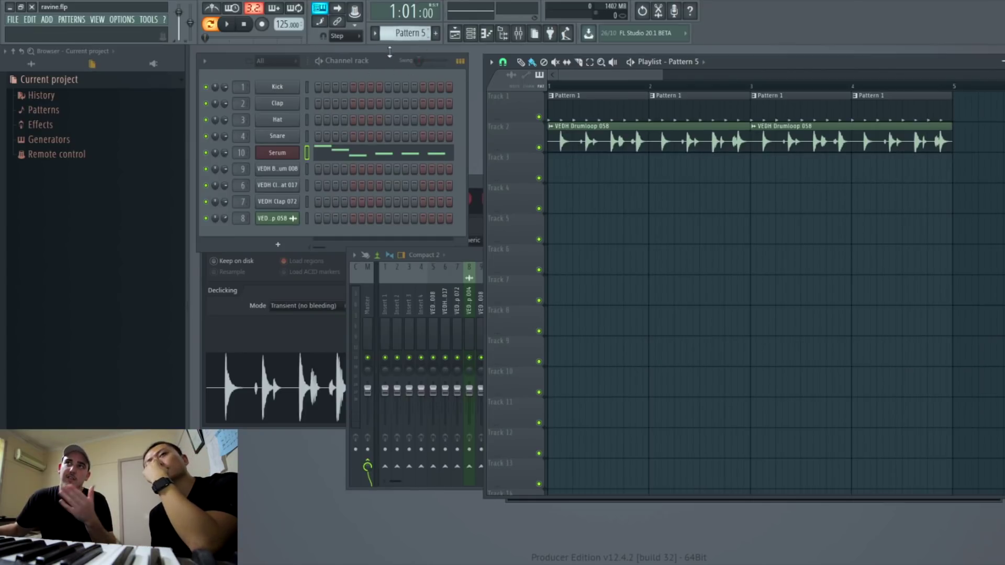
{"action": "left_click", "coordinate": [553, 169]}
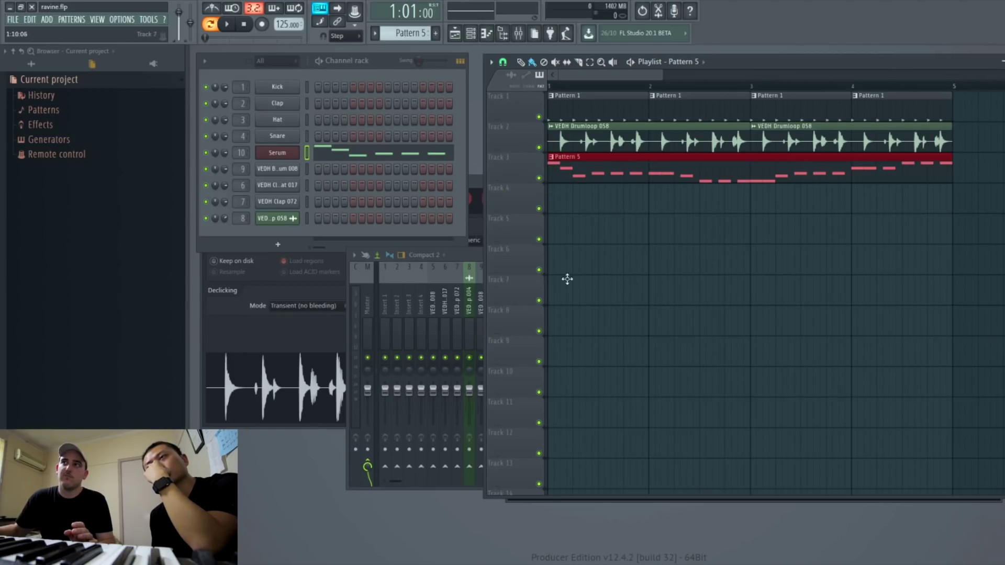
- Switch playback to song mode and play the four-bar arrangement of drums, drum loop and melody, then stop it
{"action": "left_click", "coordinate": [210, 24]}
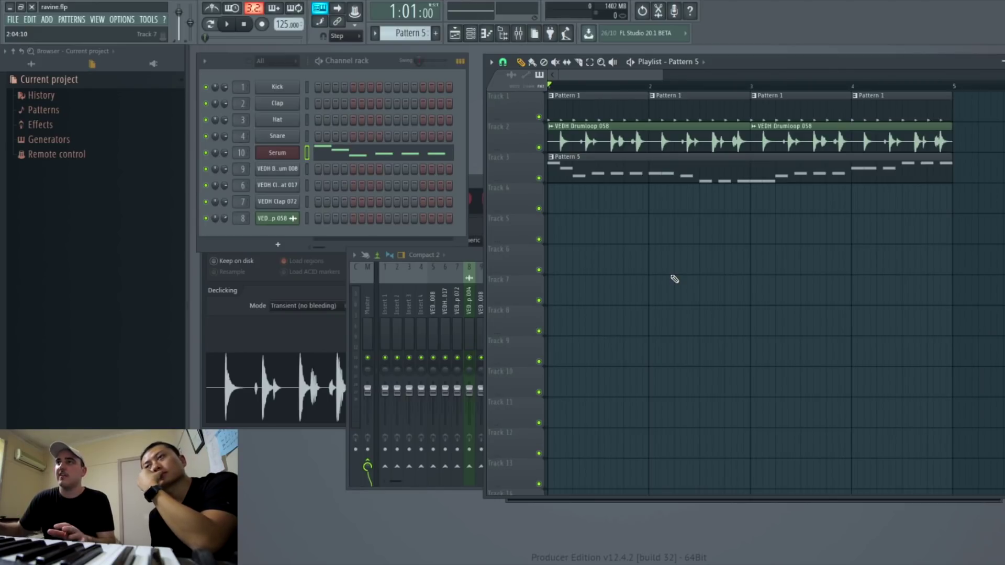
{"action": "key", "text": "space"}
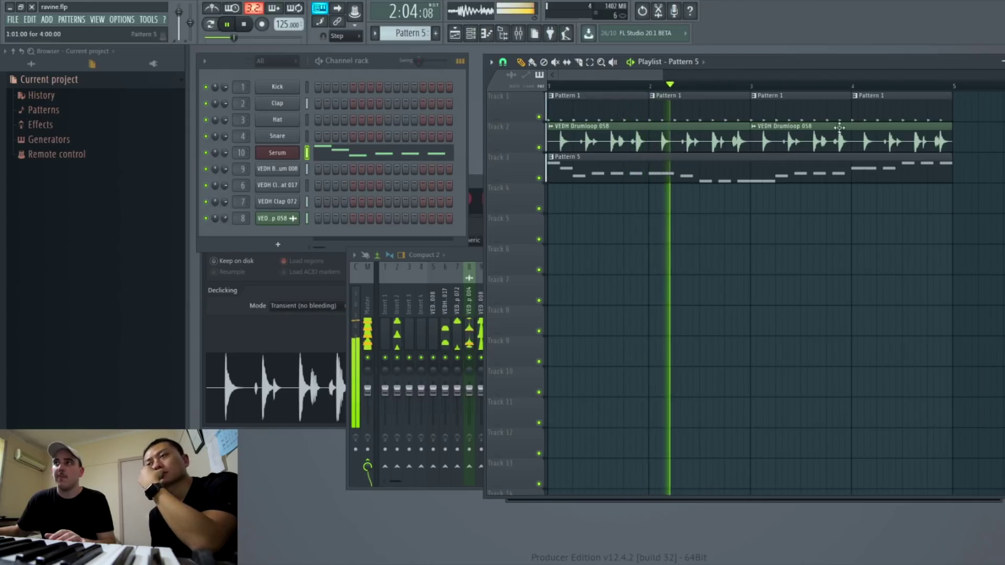
{"action": "scroll", "coordinate": [777, 215], "scroll_direction": "up", "scroll_amount": 2}
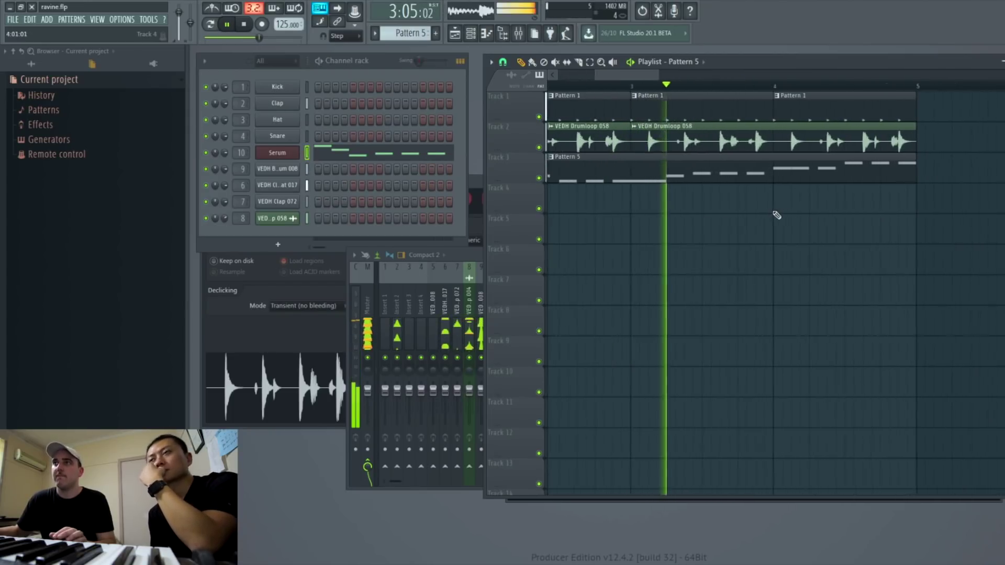
{"action": "scroll", "coordinate": [746, 208], "scroll_direction": "down", "scroll_amount": 3}
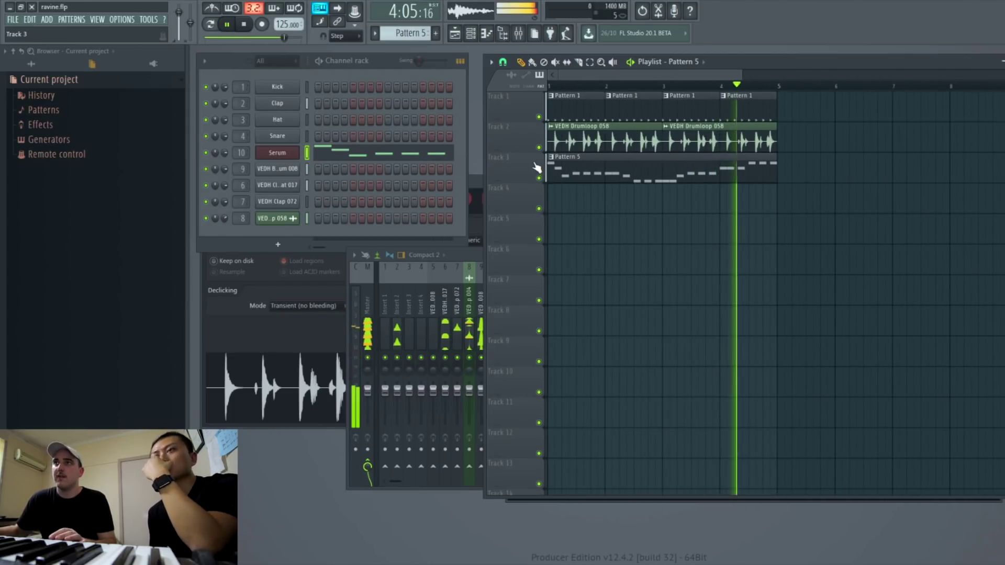
{"action": "key", "text": "space"}
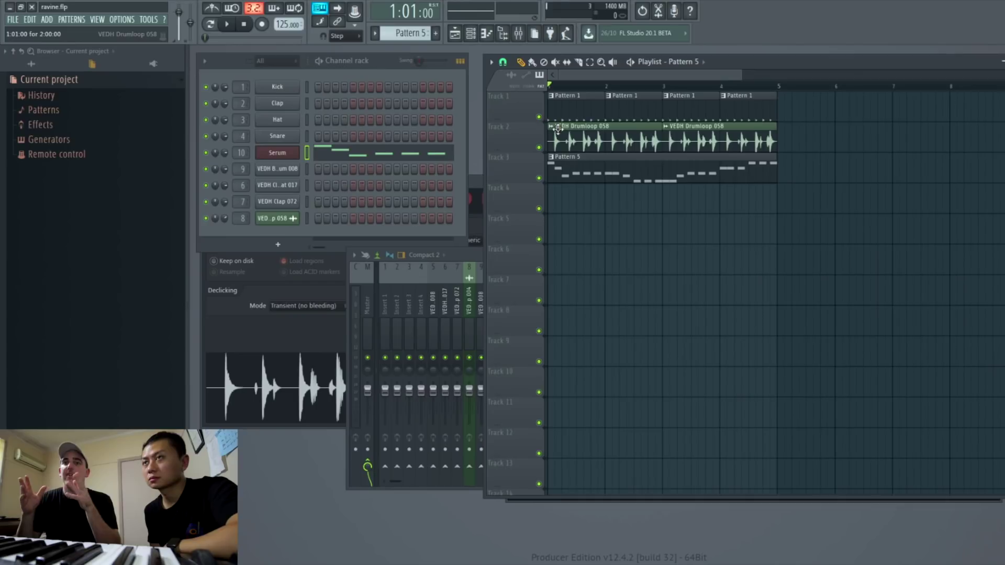
- Open Pattern 1 from its playlist clip and bring up the Clap channel's sampler settings
{"action": "double_click", "coordinate": [585, 100]}
{"action": "left_click", "coordinate": [304, 110]}
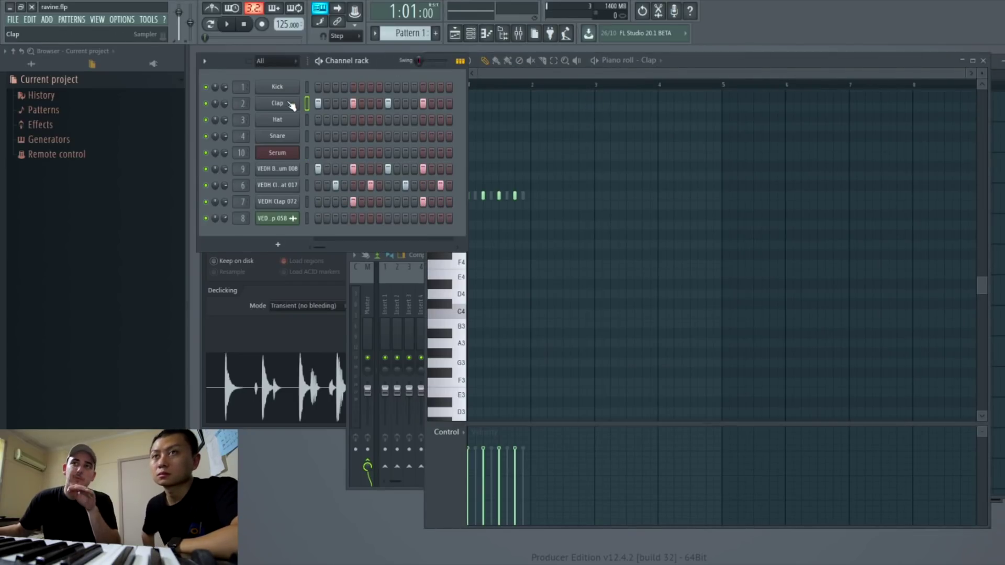
{"action": "left_click", "coordinate": [290, 103]}
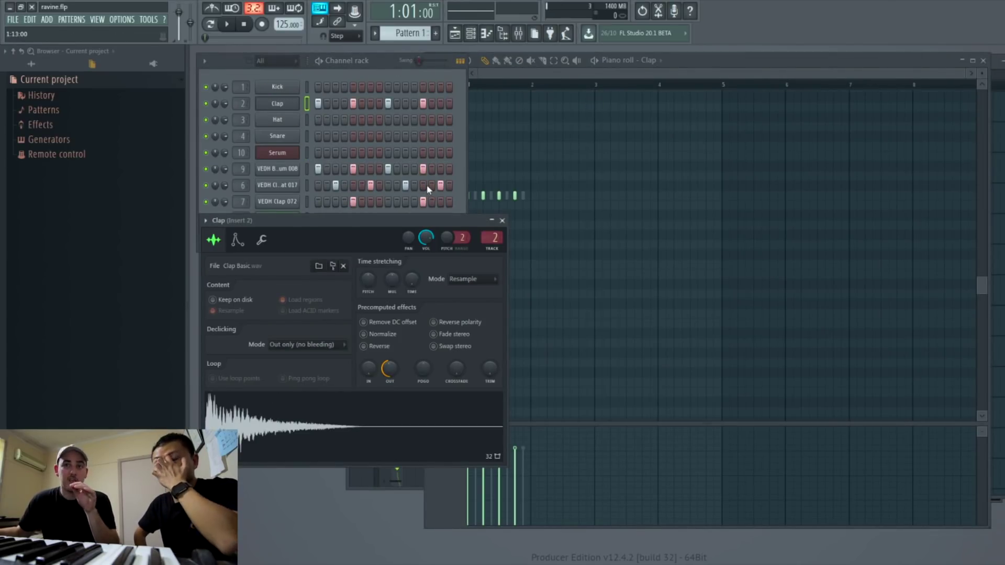
- Show the mixer beside the Clap sampler and change the Clap channel's target mixer track to 3
{"action": "left_click", "coordinate": [518, 33]}
{"action": "left_click_drag", "start_coordinate": [465, 222], "coordinate": [456, 233]}
{"action": "left_click_drag", "start_coordinate": [537, 250], "coordinate": [706, 218]}
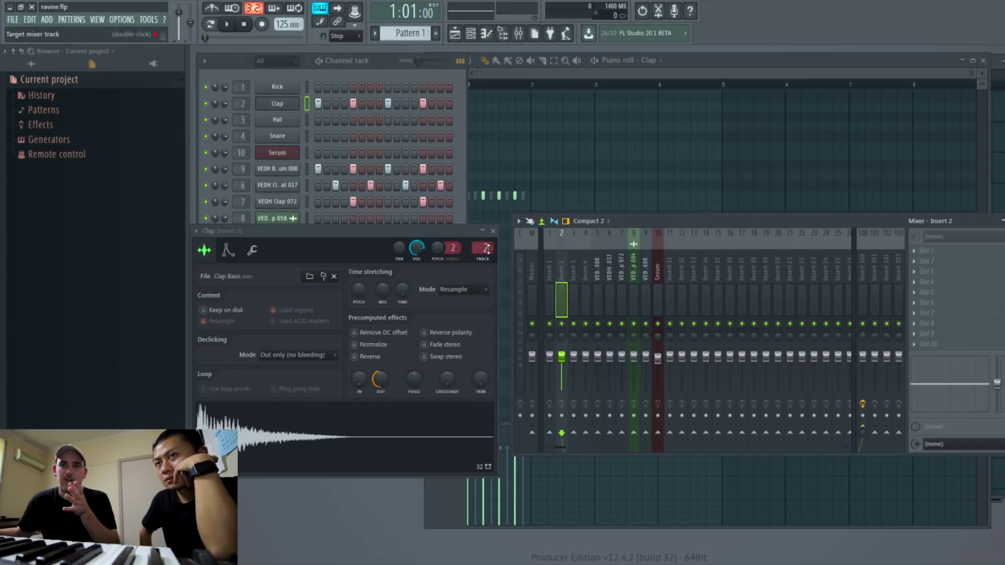
{"action": "left_click_drag", "start_coordinate": [488, 249], "coordinate": [488, 247]}
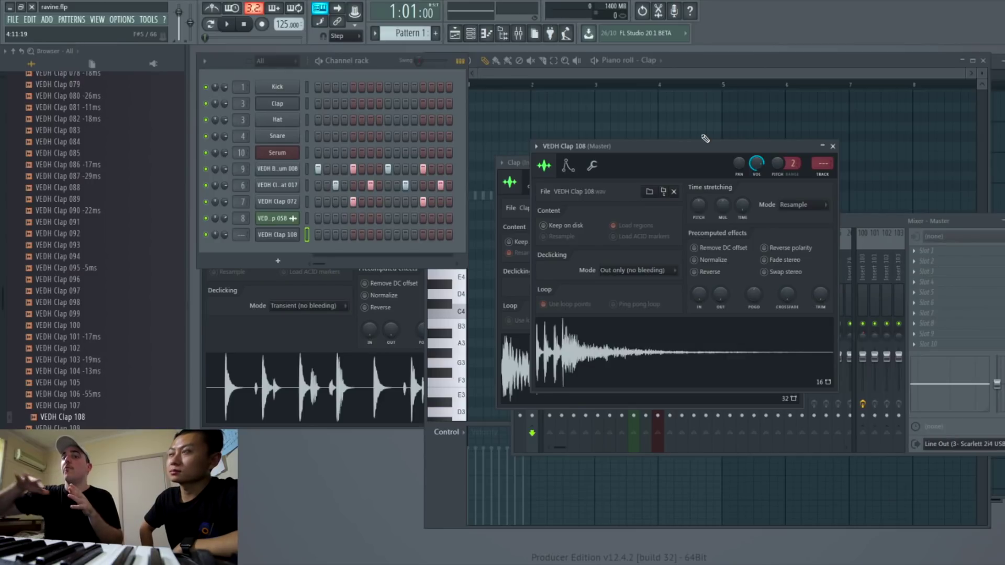
- Assign the VEDH Clap 108 channel to a free mixer track, close both clap sampler windows and shift the piano roll aside
{"action": "key", "text": "ctrl+l"}
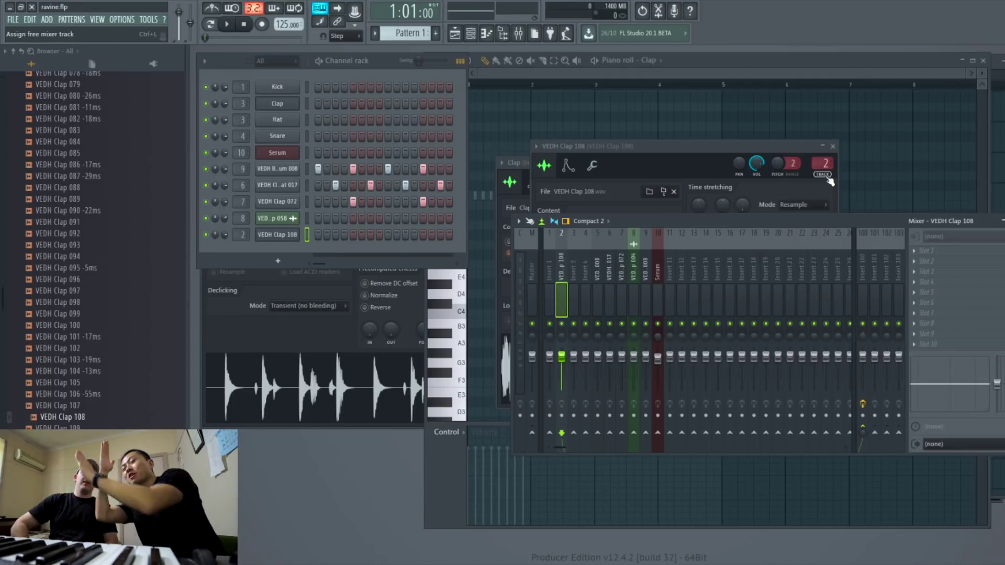
{"action": "left_click_drag", "start_coordinate": [627, 218], "coordinate": [607, 228]}
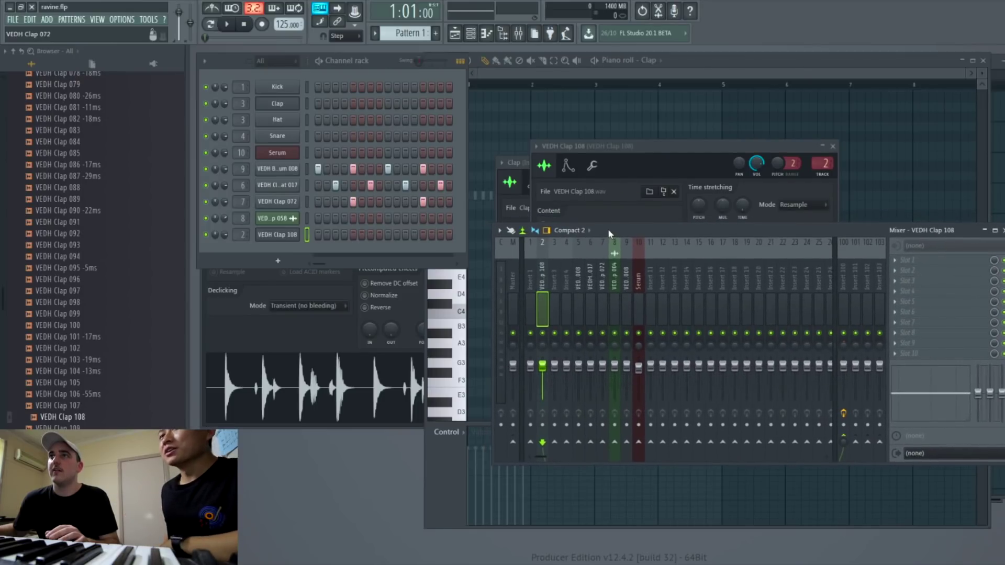
{"action": "left_click", "coordinate": [522, 160]}
{"action": "left_click", "coordinate": [832, 147]}
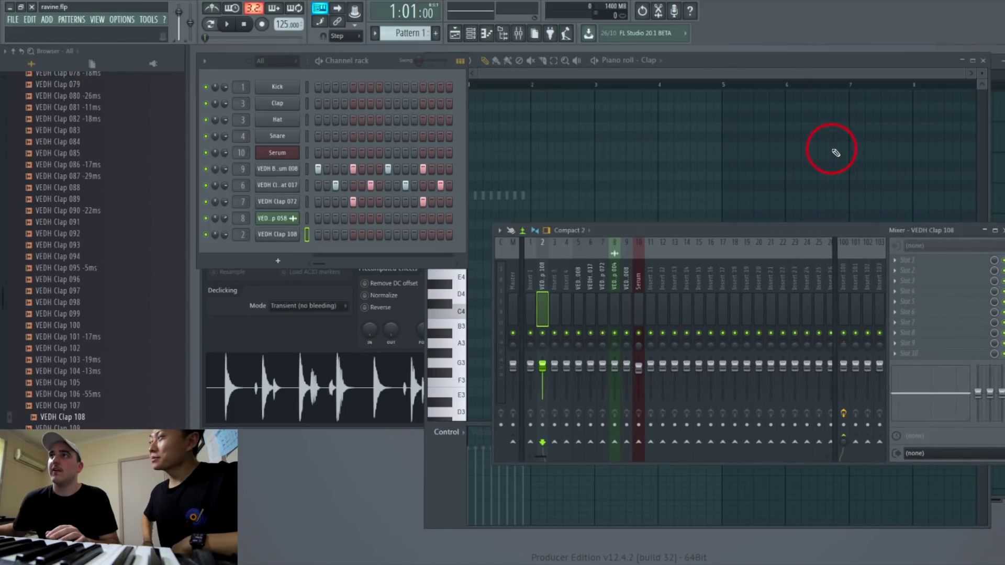
{"action": "left_click_drag", "start_coordinate": [717, 58], "coordinate": [774, 56]}
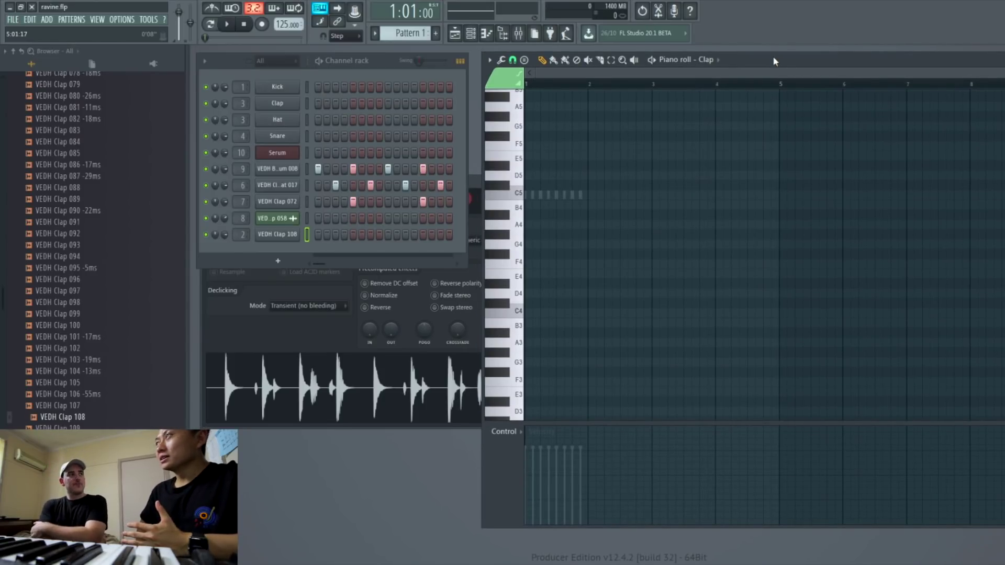
- Reopen the VEDH Clap 108 sampler, reset its target to the Master and assign it to free mixer track 11
{"action": "left_click", "coordinate": [286, 233]}
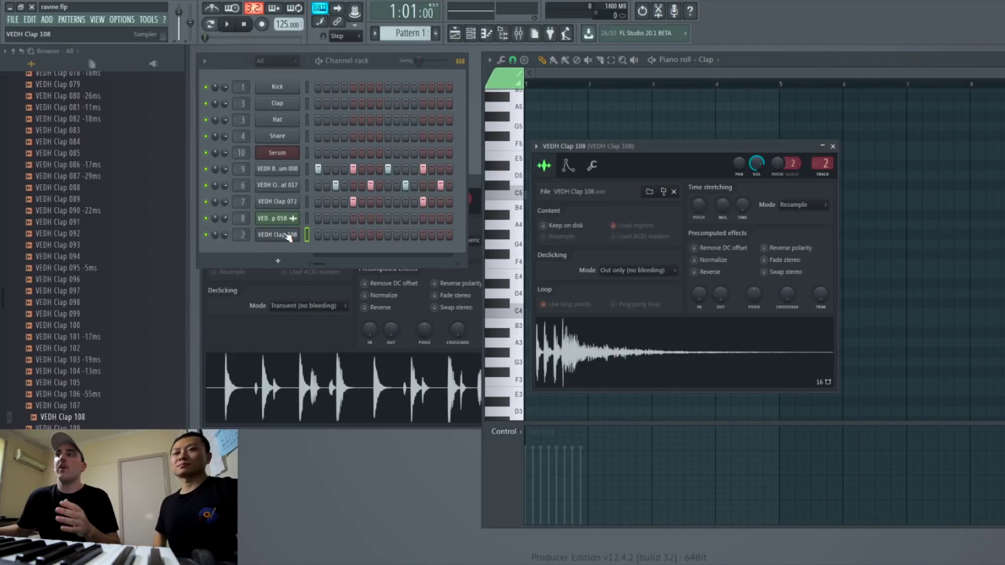
{"action": "left_click_drag", "start_coordinate": [826, 162], "coordinate": [825, 171]}
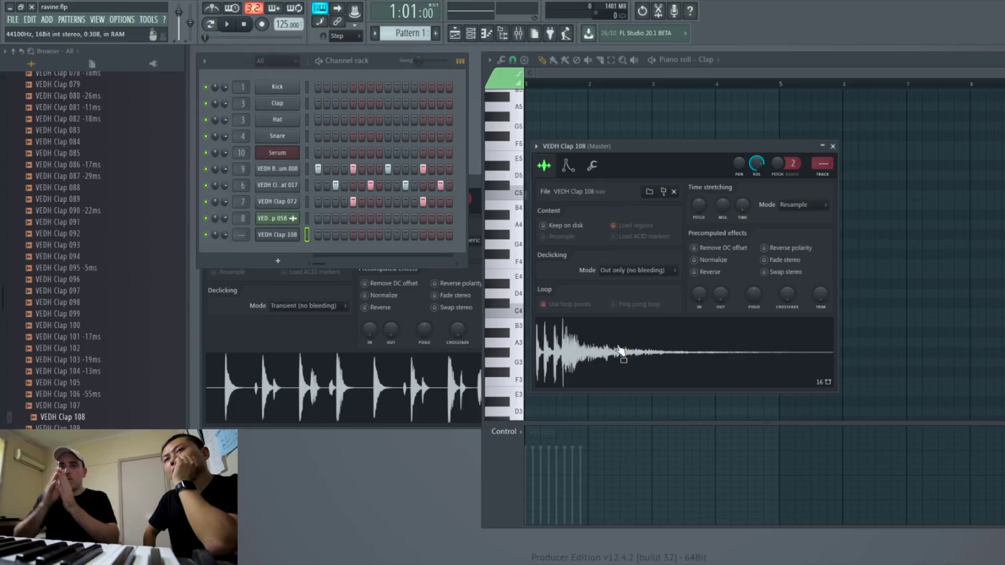
{"action": "left_click", "coordinate": [824, 179]}
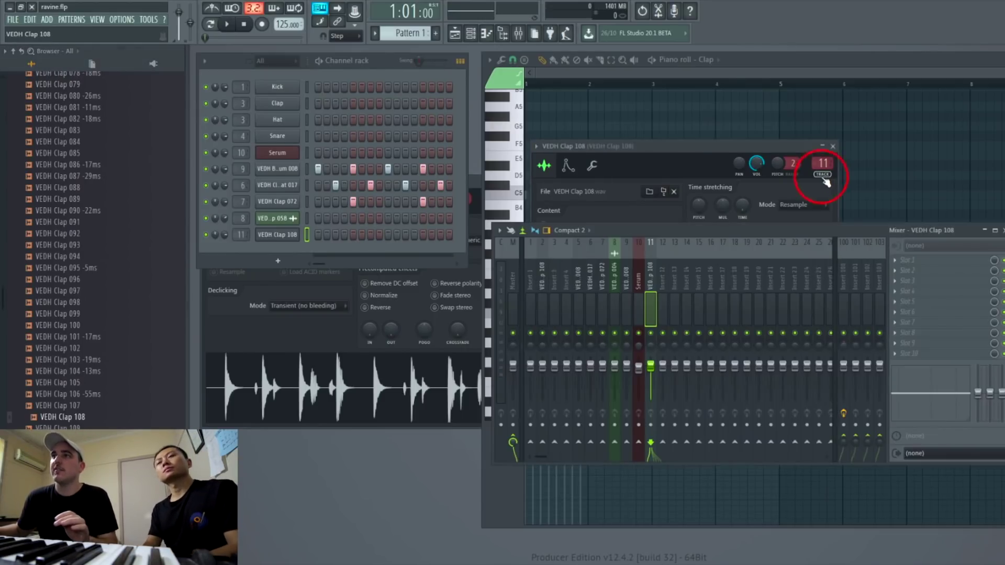
- Route mixer track 11 (VEDH Clap 108) only to Insert 100 and turn down its send level there
{"action": "left_click", "coordinate": [651, 365]}
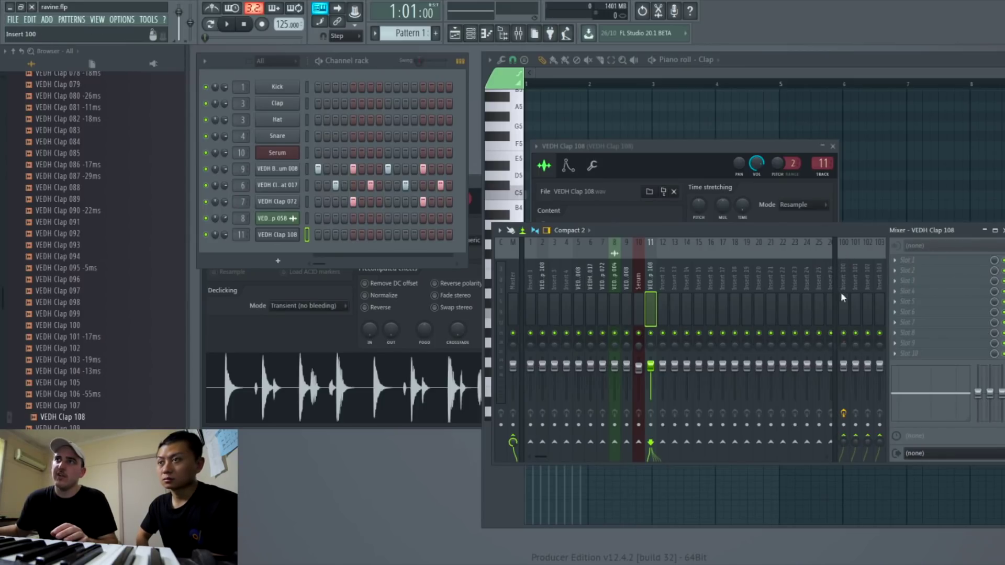
{"action": "left_click_drag", "start_coordinate": [647, 277], "coordinate": [645, 278]}
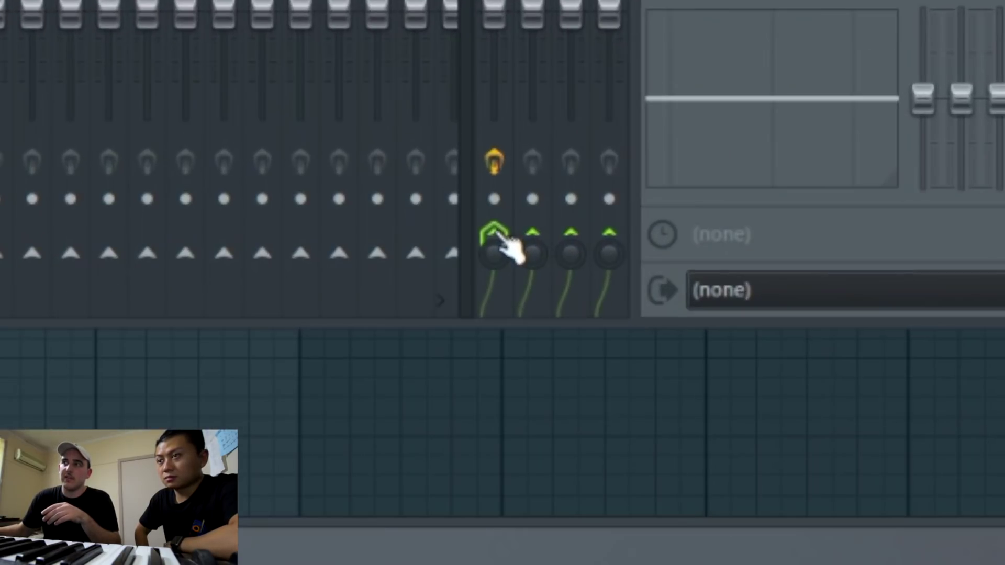
{"action": "right_click", "coordinate": [839, 438]}
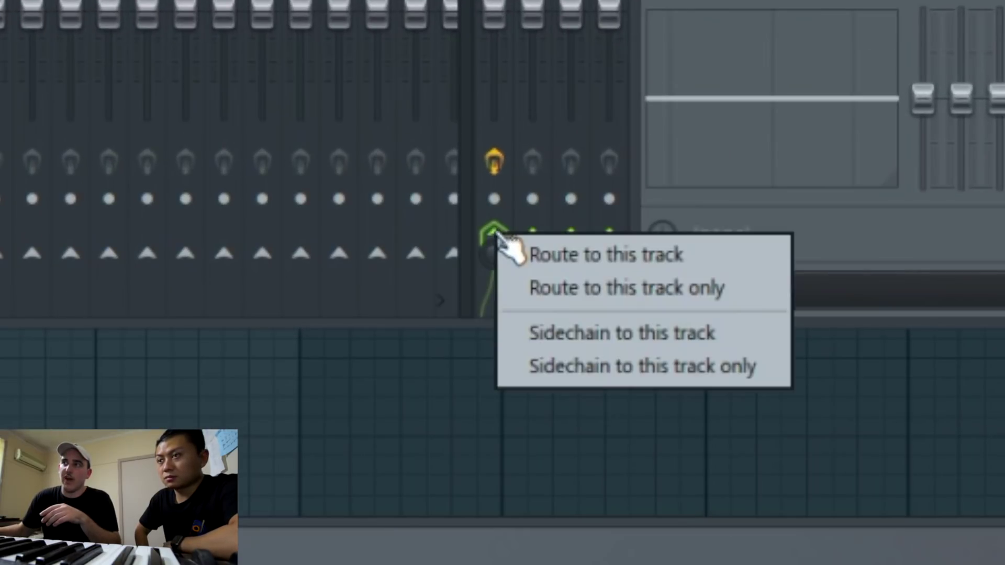
{"action": "left_click", "coordinate": [553, 278]}
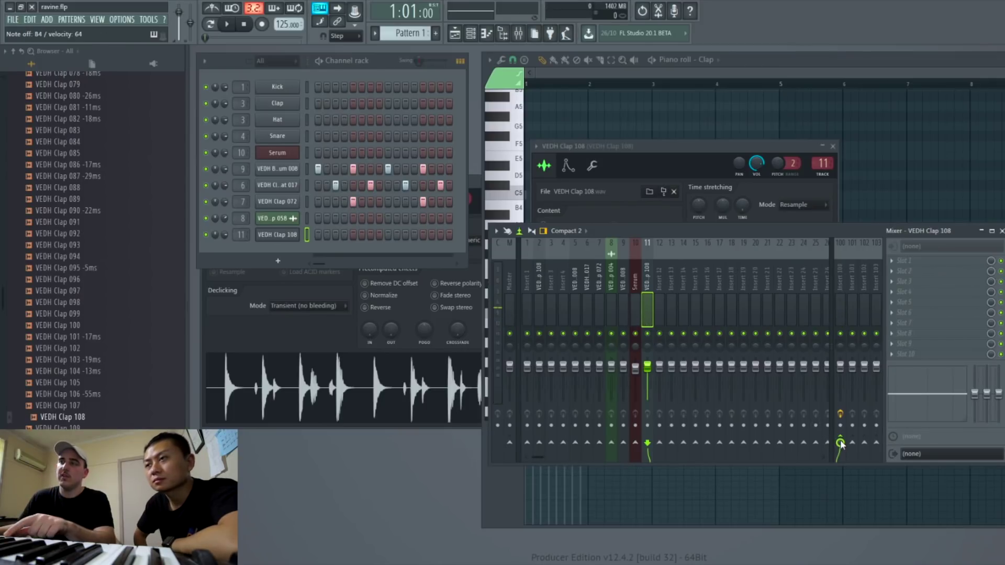
{"action": "left_click_drag", "start_coordinate": [840, 443], "coordinate": [839, 446]}
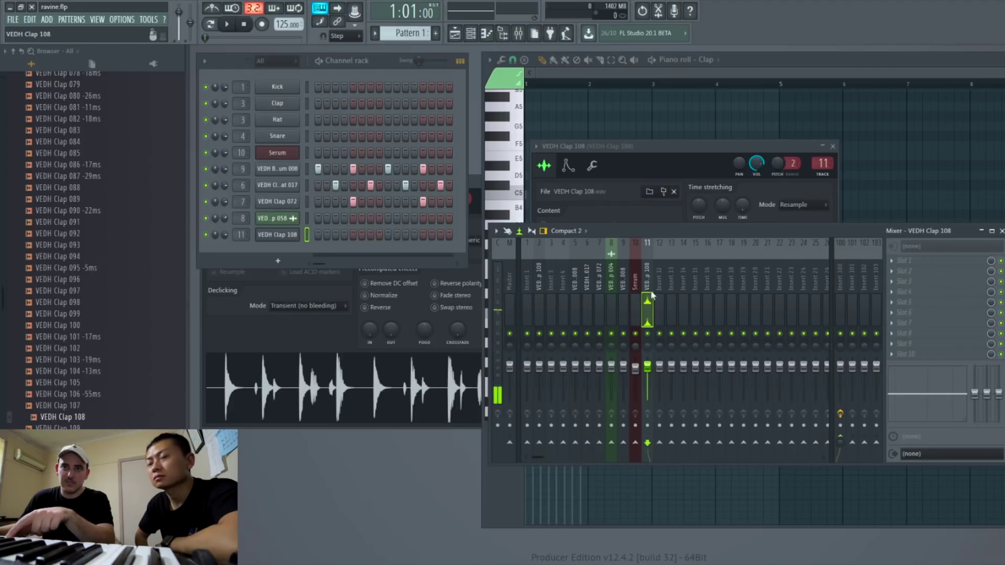
- Replace the effect in slot 10 of Insert 100 with a fresh Fruity Limiter and position its window over the mixer
{"action": "left_click", "coordinate": [837, 287]}
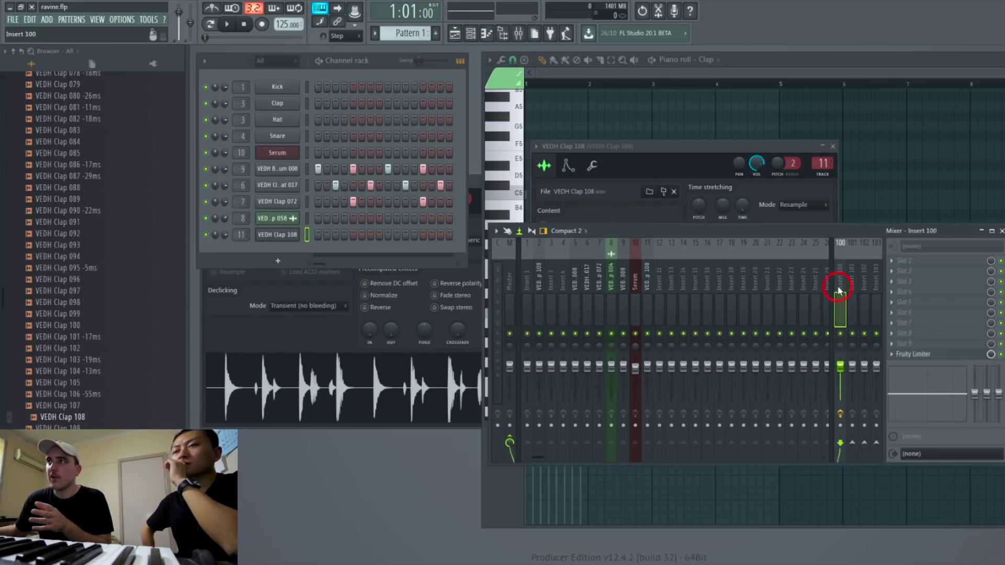
{"action": "left_click", "coordinate": [889, 354]}
{"action": "mouse_move", "coordinate": [903, 327]}
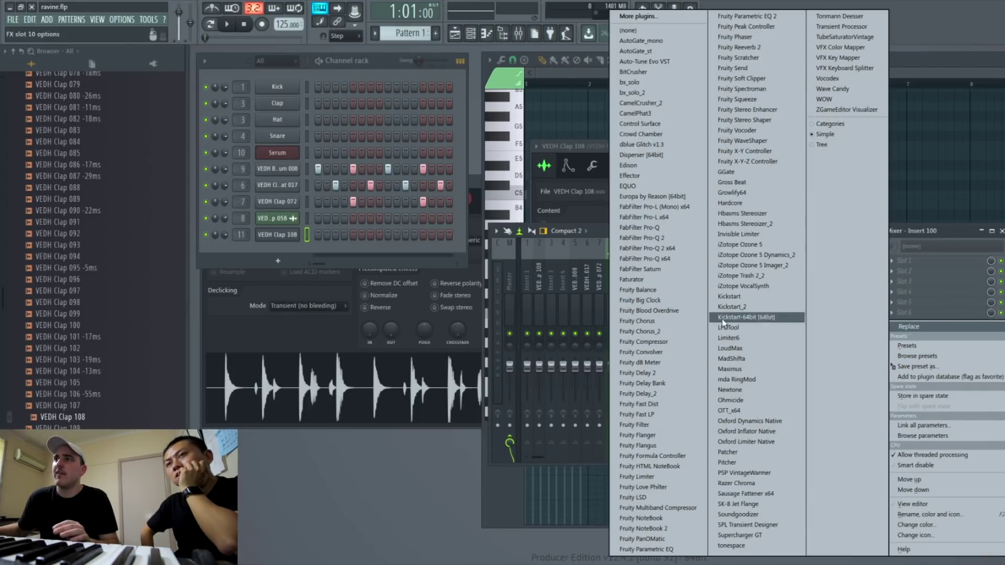
{"action": "left_click", "coordinate": [660, 476]}
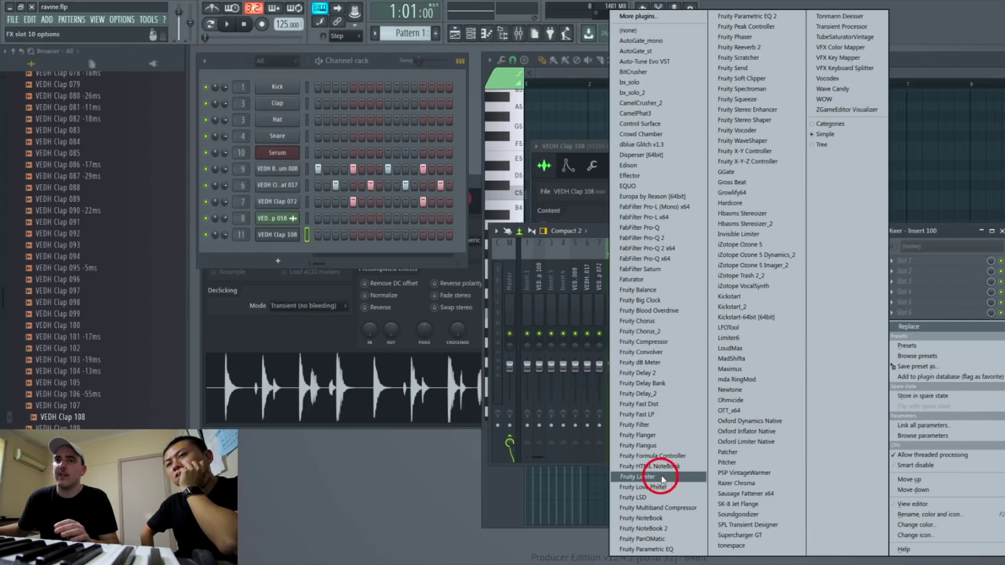
{"action": "left_click_drag", "start_coordinate": [547, 303], "coordinate": [690, 272]}
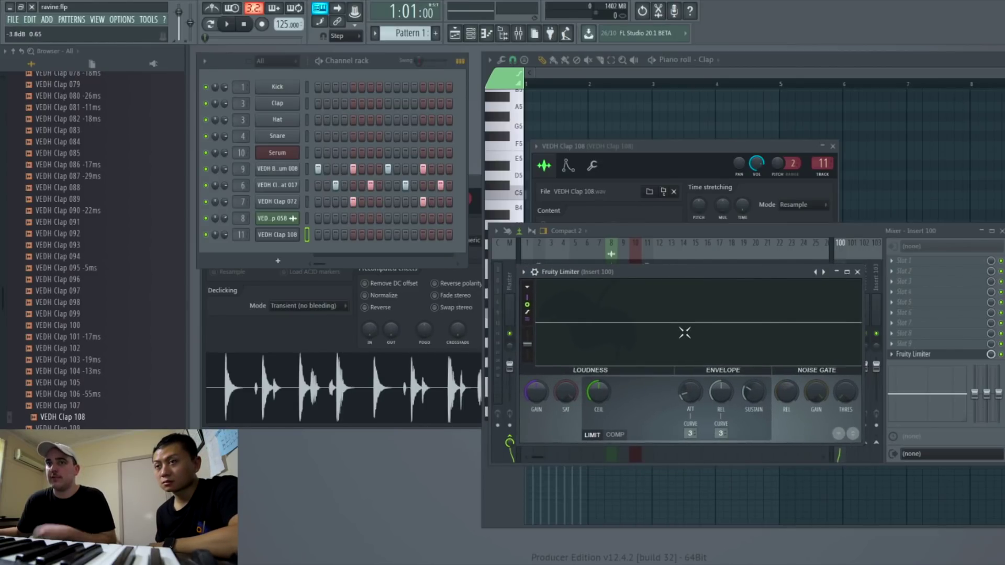
- Switch the limiter to compressor mode, lower the threshold, raise the knee to 55% and the ratio, and set the sidechain source to 11
{"action": "left_click", "coordinate": [615, 436]}
{"action": "left_click_drag", "start_coordinate": [598, 390], "coordinate": [598, 434]}
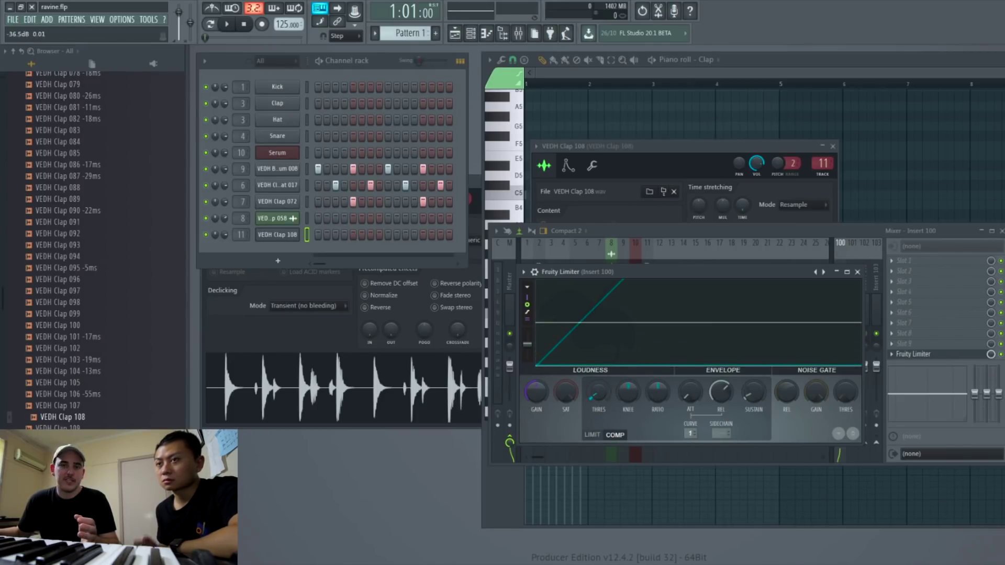
{"action": "left_click_drag", "start_coordinate": [628, 396], "coordinate": [627, 373]}
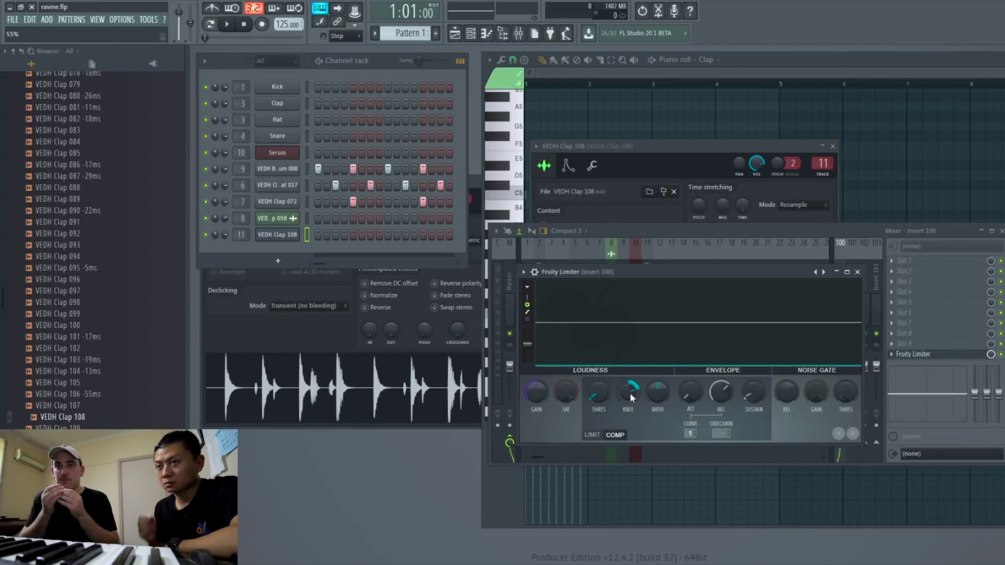
{"action": "left_click_drag", "start_coordinate": [657, 391], "coordinate": [657, 374]}
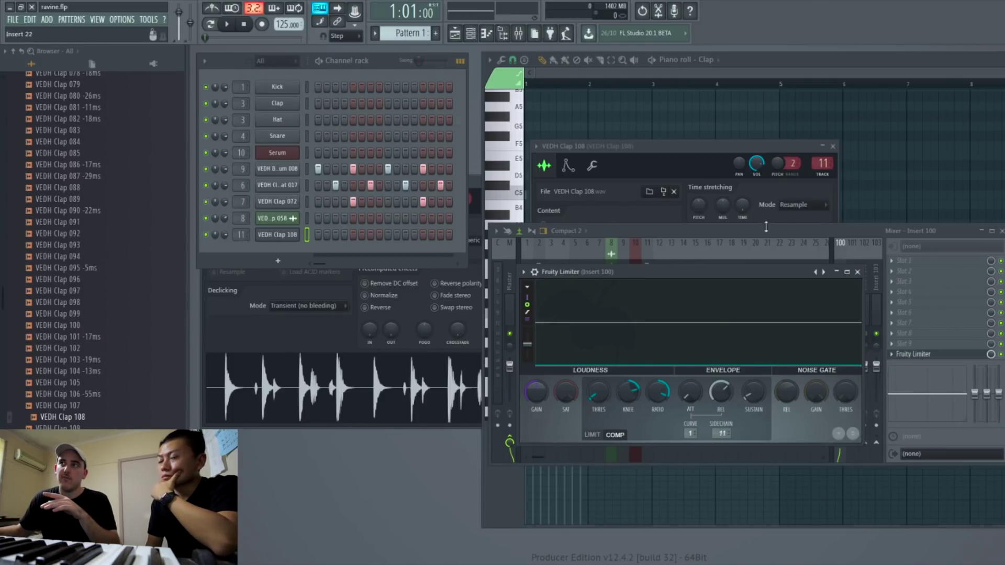
- Review the clap's mixer track and the sidechain source of Insert 100's limiter, and bring the Channel rack to the front
{"action": "left_click", "coordinate": [724, 226]}
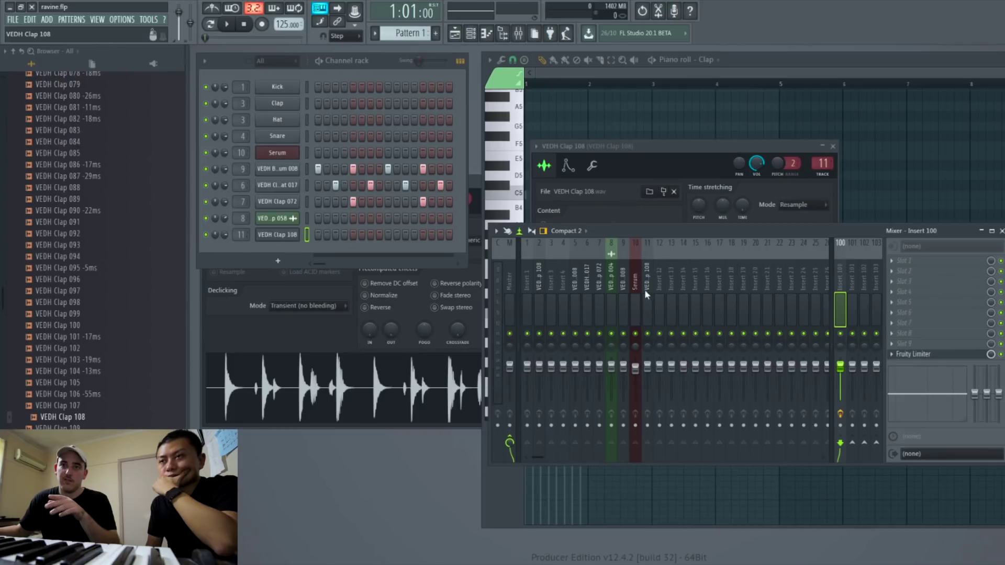
{"action": "left_click", "coordinate": [913, 355]}
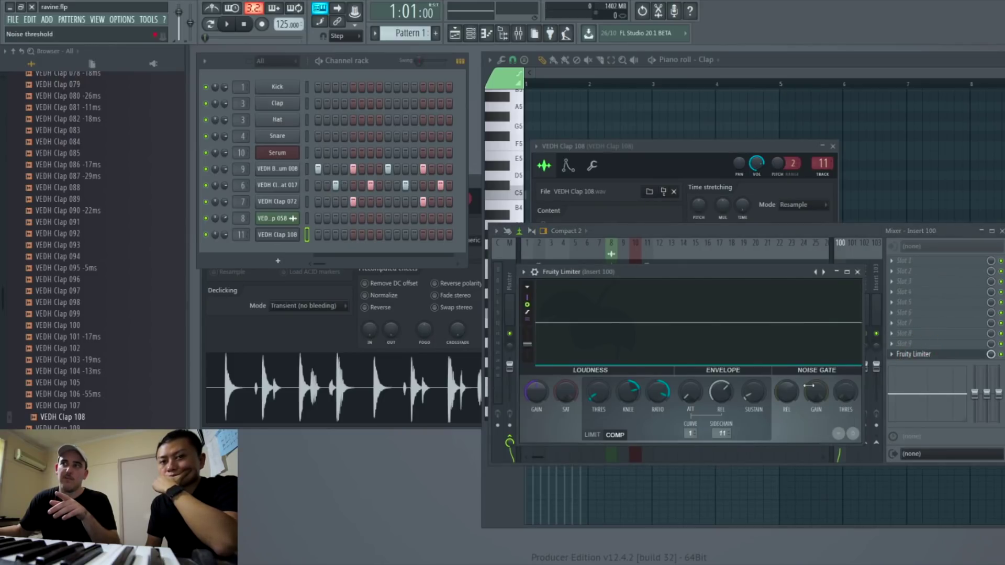
{"action": "left_click_drag", "start_coordinate": [721, 433], "coordinate": [734, 434]}
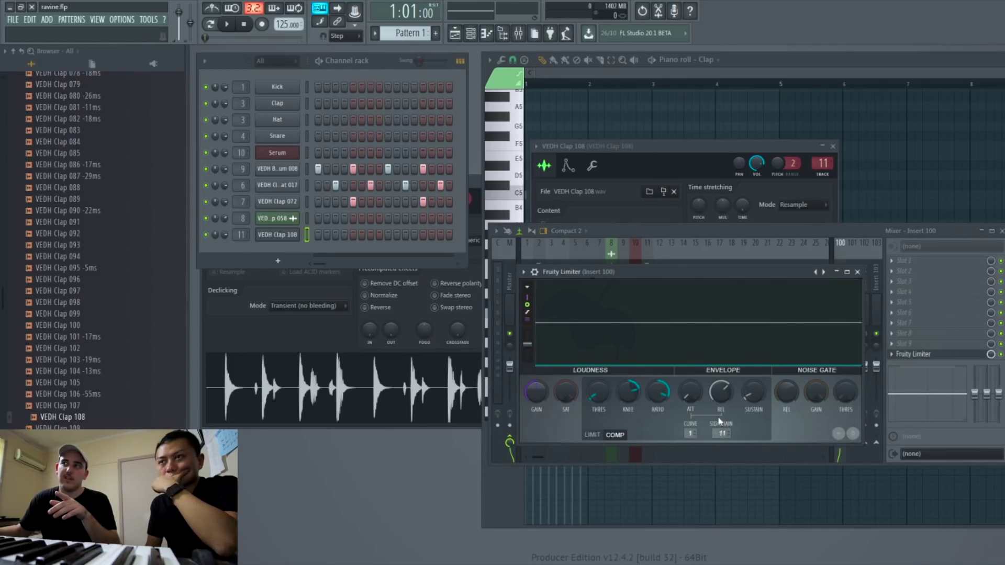
{"action": "left_click", "coordinate": [388, 64]}
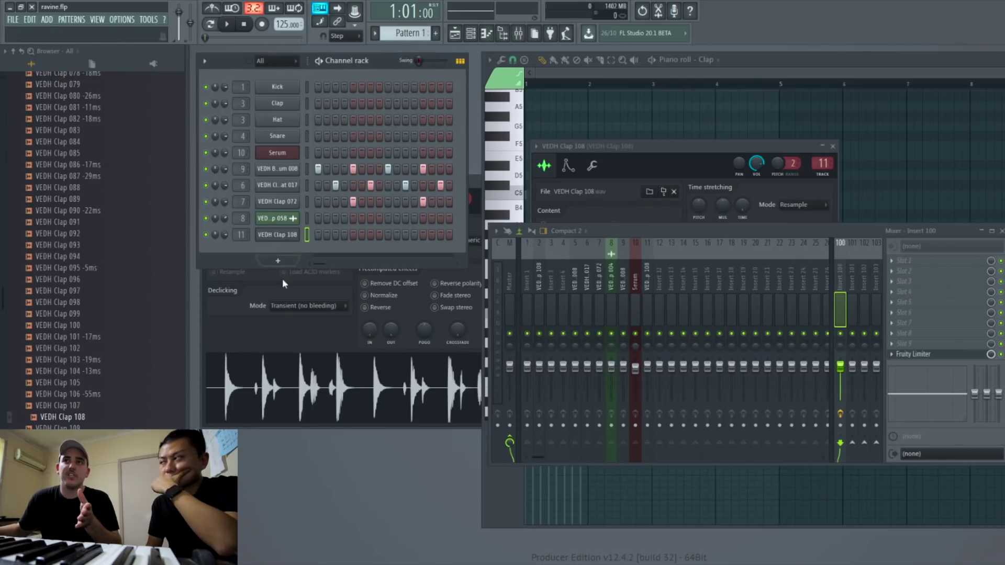
- Fill every fourth step of the VEDH Clap 108 channel in Pattern 1 and audition the song
{"action": "right_click", "coordinate": [285, 236]}
{"action": "left_click", "coordinate": [425, 281]}
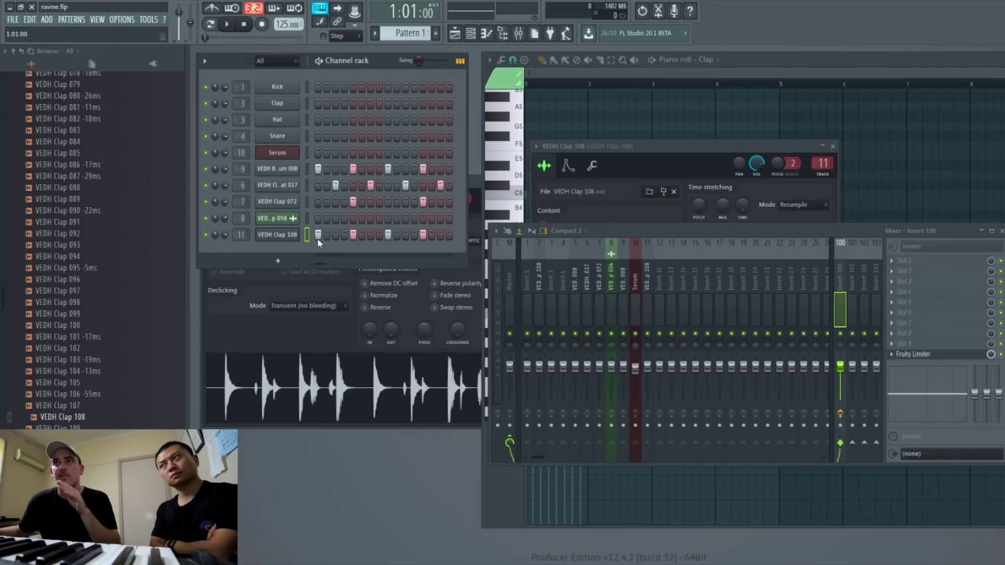
{"action": "left_click", "coordinate": [227, 25]}
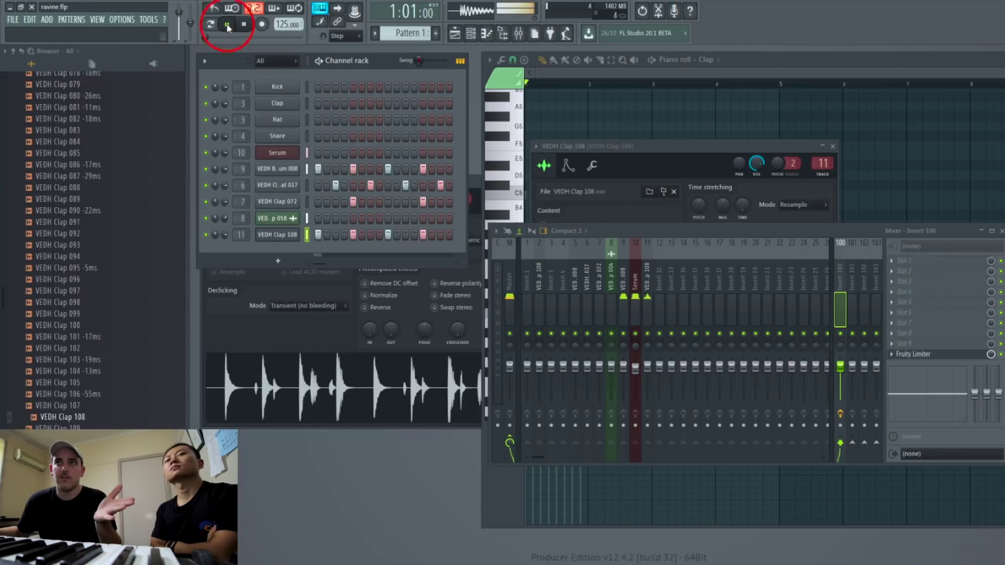
{"action": "left_click", "coordinate": [243, 25]}
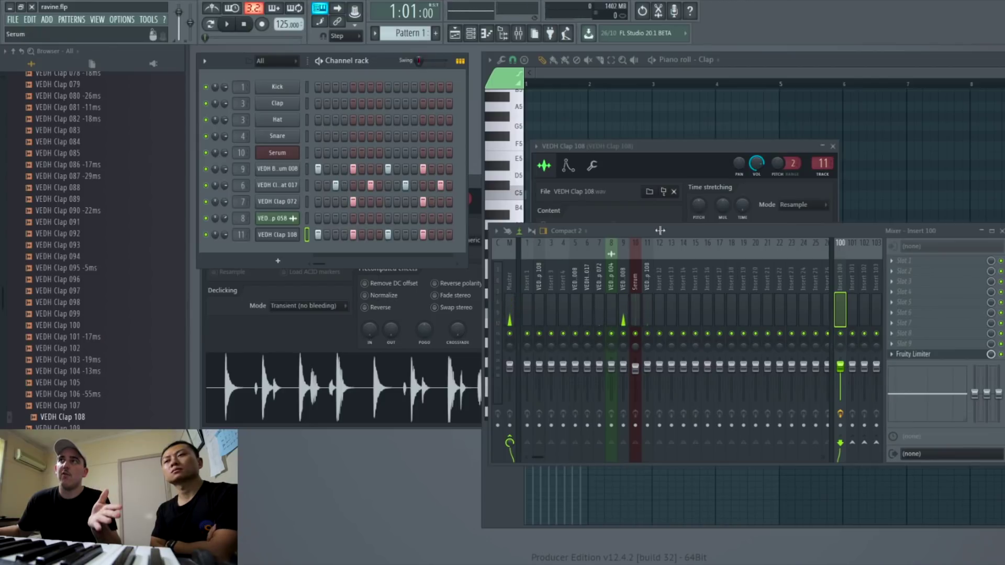
- Open the Serum melody of Pattern 5 from the playlist, solo the Serum channel in pattern mode and show its plugin
{"action": "left_click", "coordinate": [738, 68]}
{"action": "left_click", "coordinate": [455, 34]}
{"action": "double_click", "coordinate": [581, 173]}
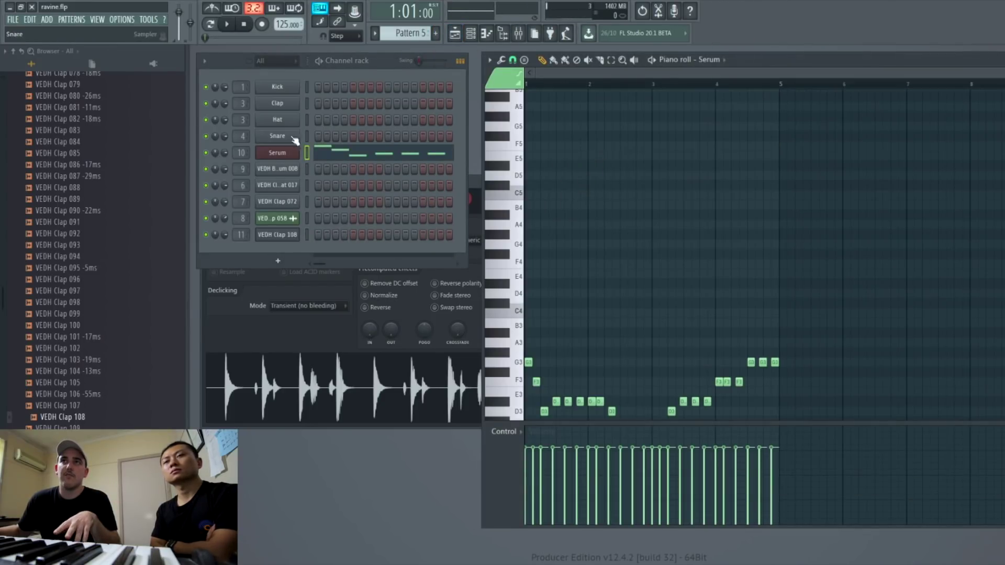
{"action": "right_click", "coordinate": [206, 153]}
{"action": "left_click", "coordinate": [210, 24]}
{"action": "left_click", "coordinate": [266, 153]}
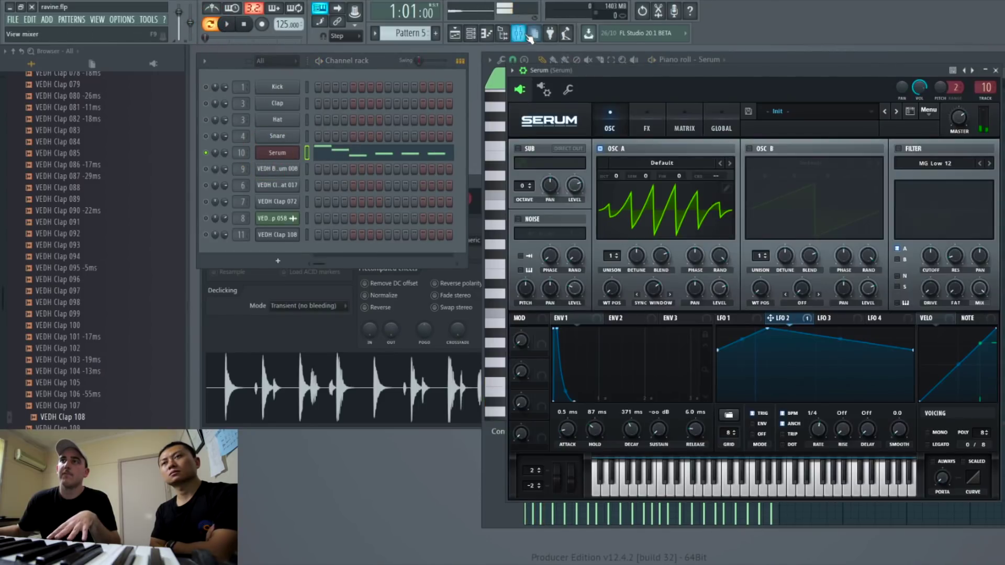
- Route the Serum mixer track only to Insert 100, then unsolo the Serum channel
{"action": "left_click", "coordinate": [531, 34]}
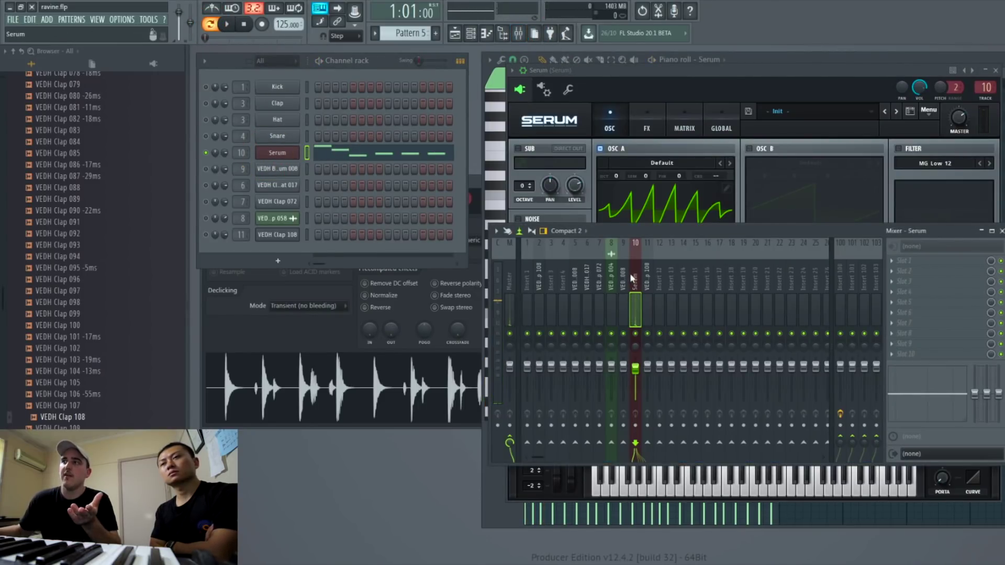
{"action": "right_click", "coordinate": [841, 437]}
{"action": "left_click", "coordinate": [849, 451]}
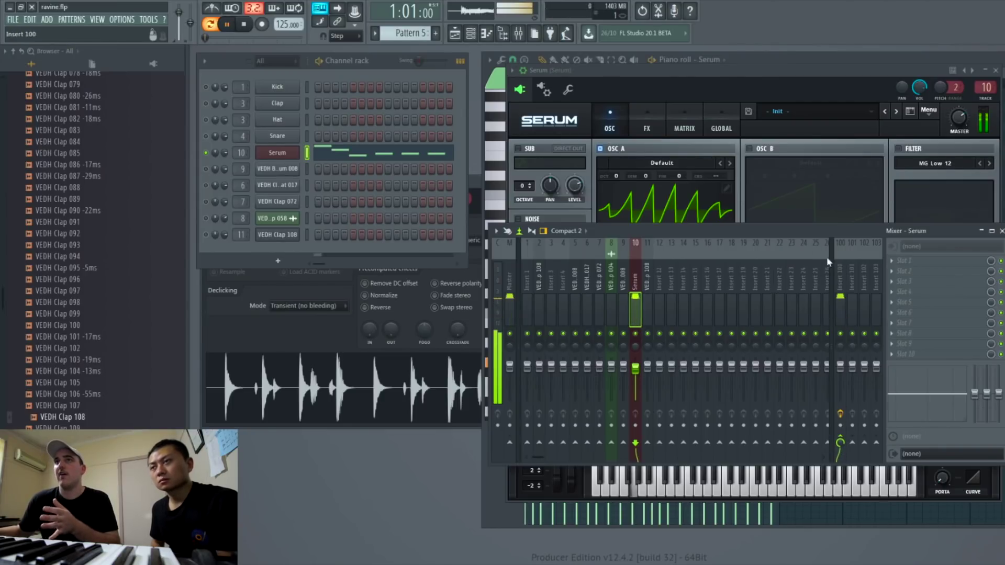
{"action": "right_click", "coordinate": [206, 153]}
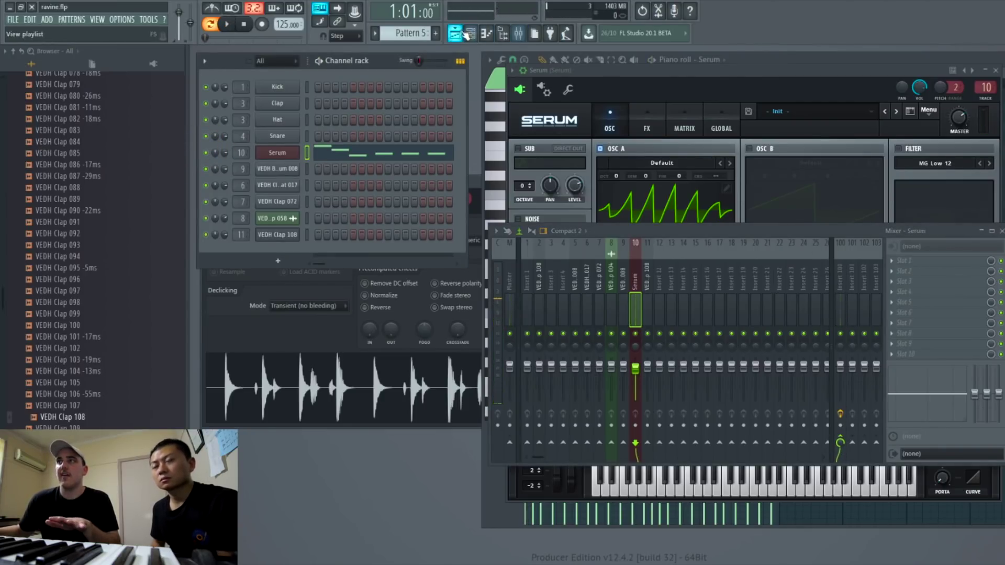
- Open Insert 100's Fruity Limiter beside the mixer and play the arrangement in song mode to check the sidechain compression
{"action": "left_click", "coordinate": [839, 272]}
{"action": "left_click", "coordinate": [936, 357]}
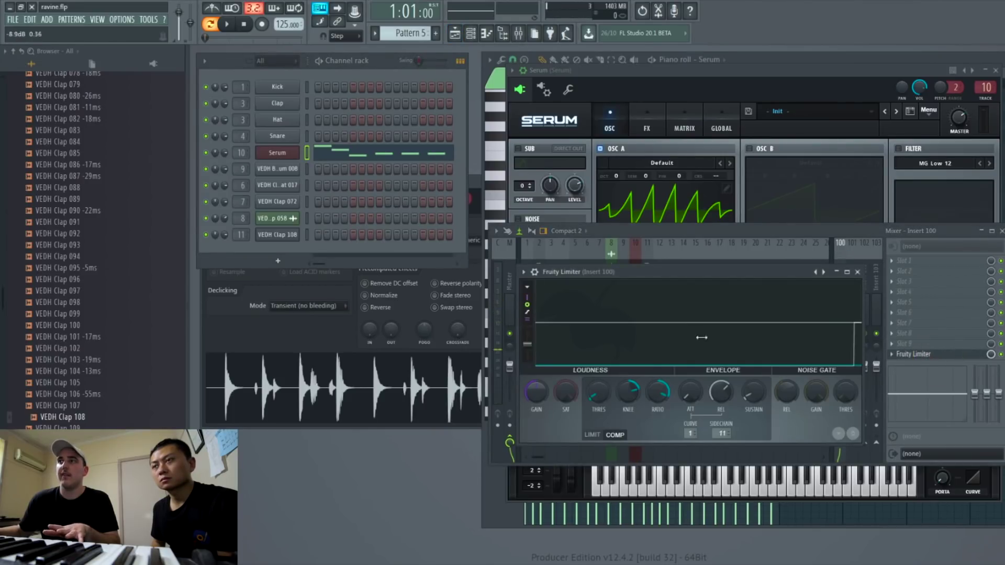
{"action": "left_click_drag", "start_coordinate": [705, 271], "coordinate": [434, 280]}
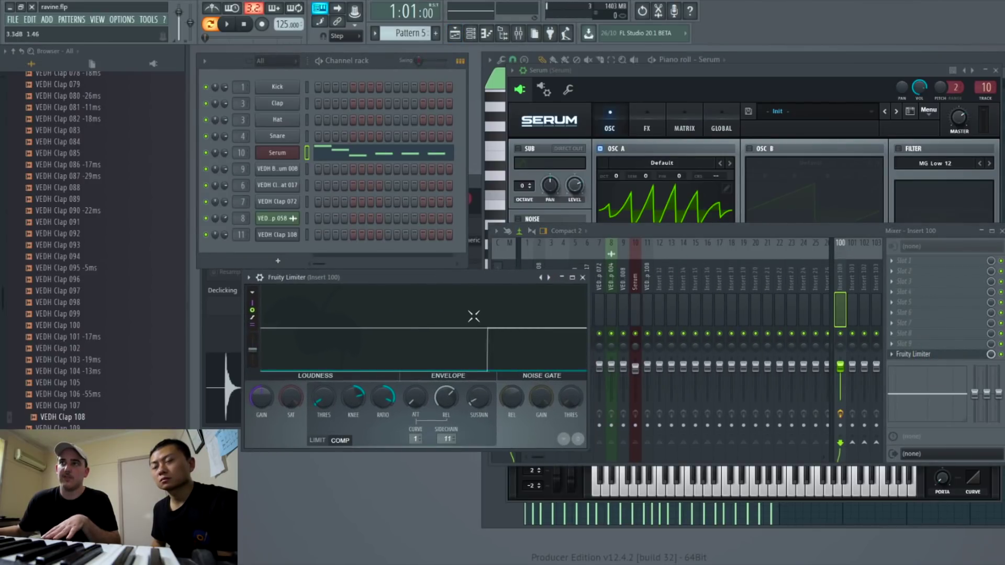
{"action": "key", "text": "space"}
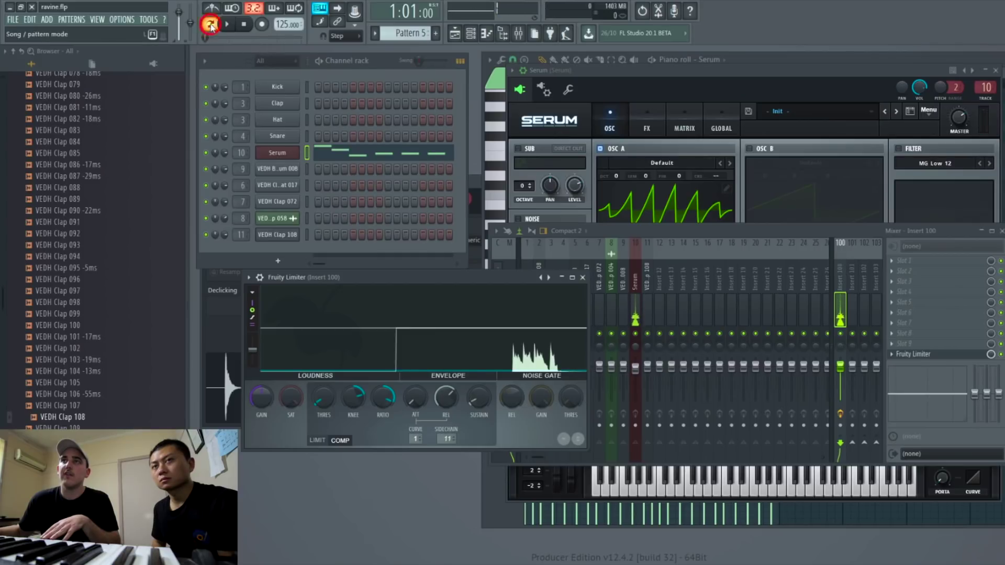
{"action": "key", "text": "space"}
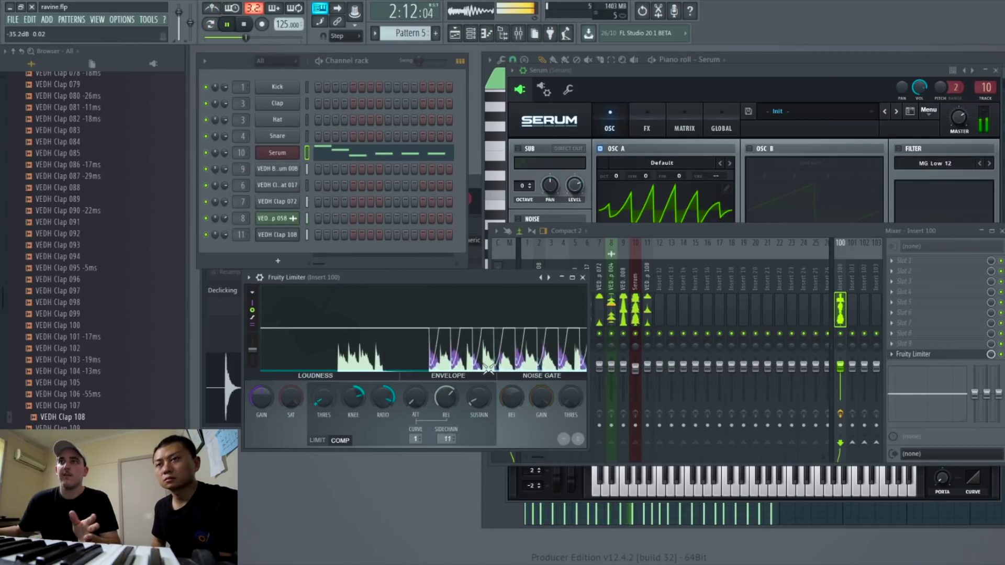
{"action": "key", "text": "space"}
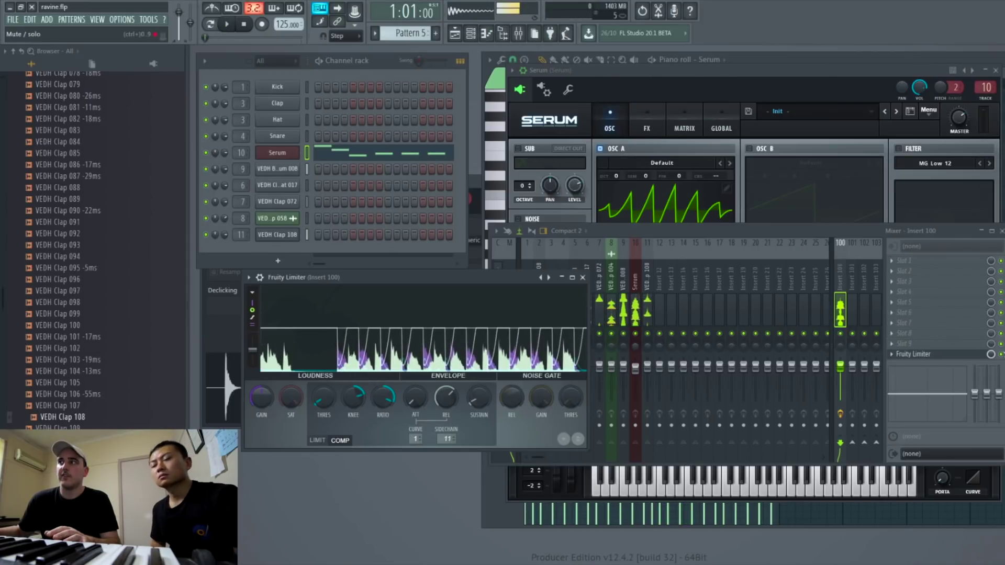
- Bypass the Fruity Limiter on Insert 100, play the song for comparison, and enable the effect again
{"action": "left_click", "coordinate": [1001, 355]}
{"action": "key", "text": "space"}
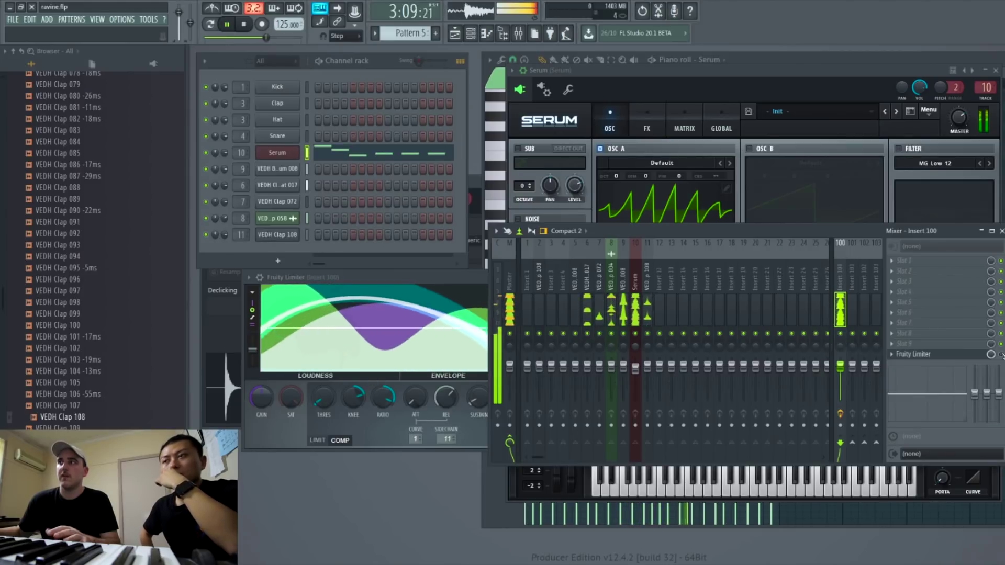
{"action": "key", "text": "space"}
{"action": "left_click", "coordinate": [1000, 355]}
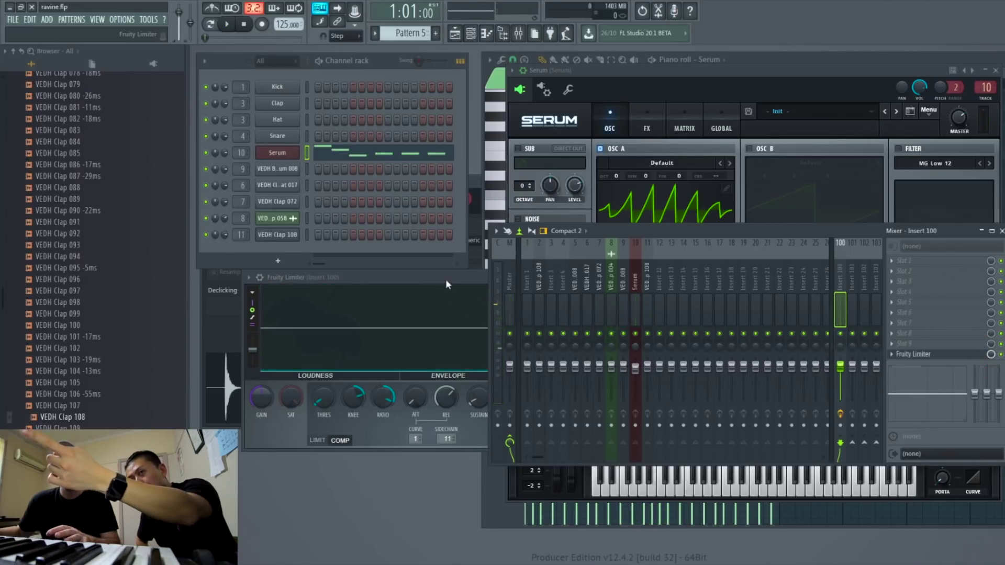
- Reposition the Fruity Limiter window and shorten the compressor's release to about 64 ms while auditioning the sidechain effect
{"action": "left_click_drag", "start_coordinate": [447, 282], "coordinate": [495, 282]}
{"action": "key", "text": "space"}
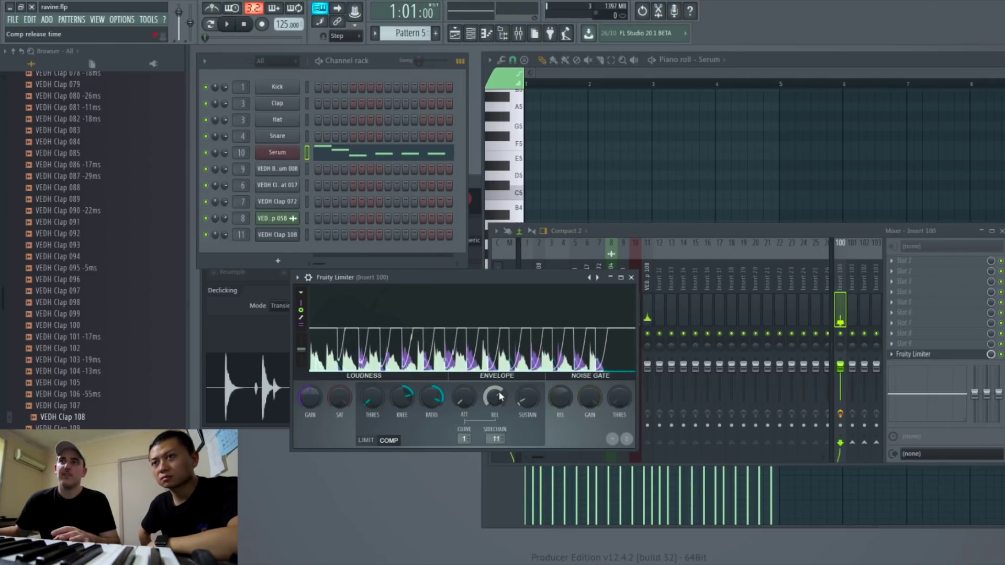
{"action": "key", "text": "space"}
{"action": "mouse_move", "coordinate": [494, 398]}
{"action": "left_mouse_down"}
{"action": "mouse_move", "coordinate": [494, 414]}
{"action": "mouse_move", "coordinate": [499, 399]}
{"action": "left_mouse_up"}
{"action": "key", "text": "space"}
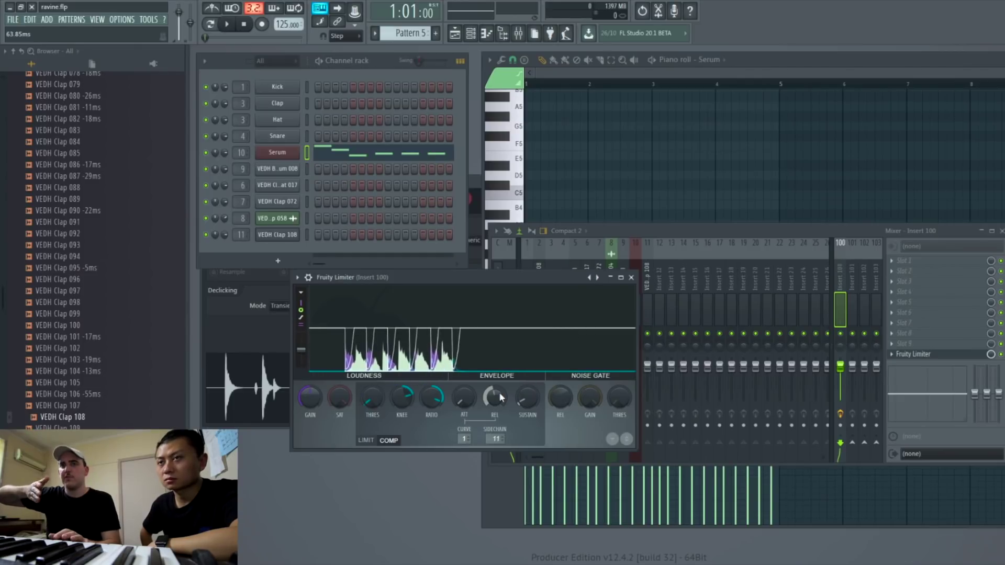
{"action": "key", "text": "space"}
- Fine-tune the compressor threshold of Insert 100's limiter to about -42 dB during playback
{"action": "left_click_drag", "start_coordinate": [372, 401], "coordinate": [373, 411]}
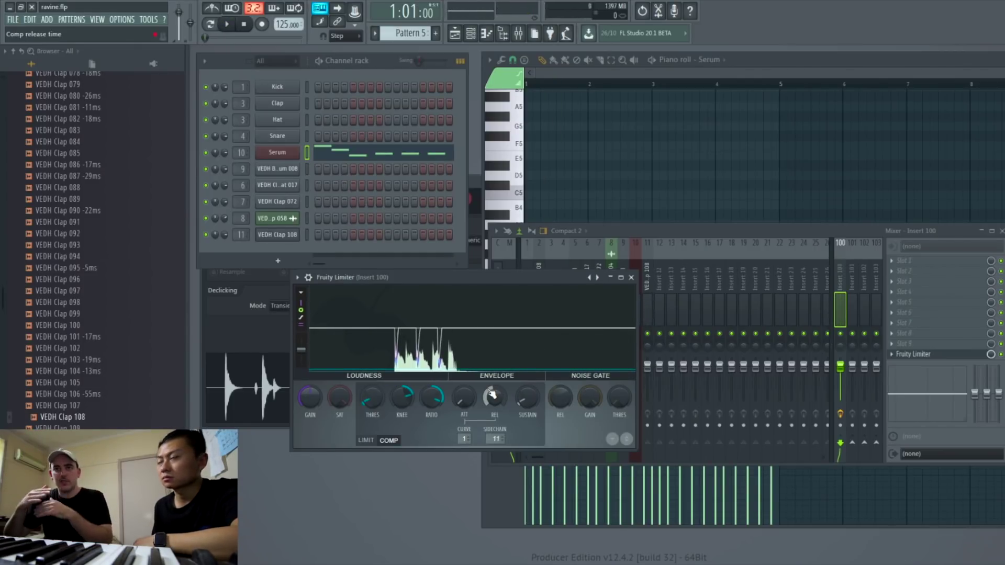
{"action": "left_click_drag", "start_coordinate": [372, 398], "coordinate": [372, 405]}
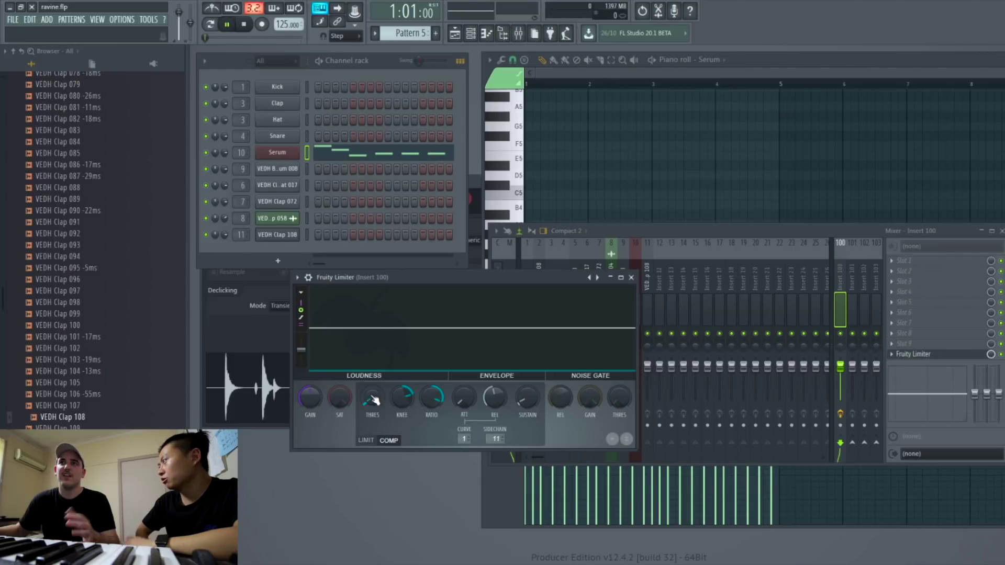
{"action": "key", "text": "space"}
{"action": "left_click_drag", "start_coordinate": [370, 398], "coordinate": [375, 401]}
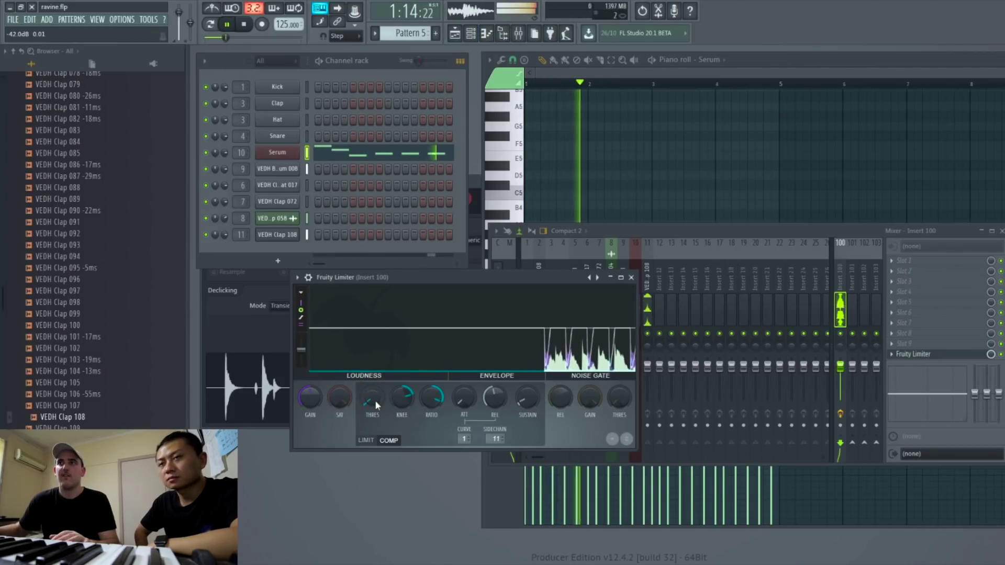
- Stop playback, reopen Pattern 5 from the playlist, and insert a second Serum channel above the existing one, moving its window aside
{"action": "left_click", "coordinate": [455, 35]}
{"action": "key", "text": "space"}
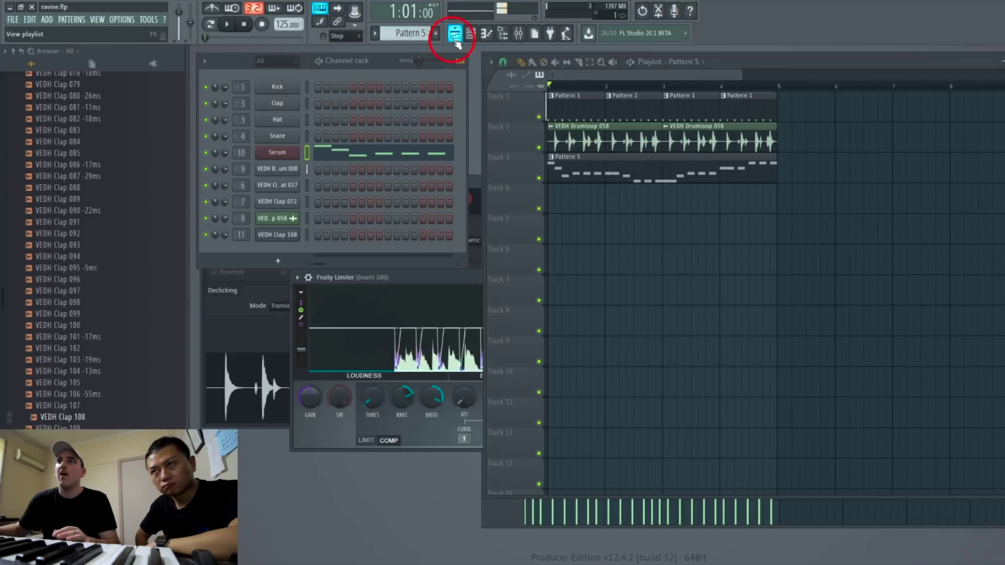
{"action": "double_click", "coordinate": [570, 169]}
{"action": "right_click", "coordinate": [272, 152]}
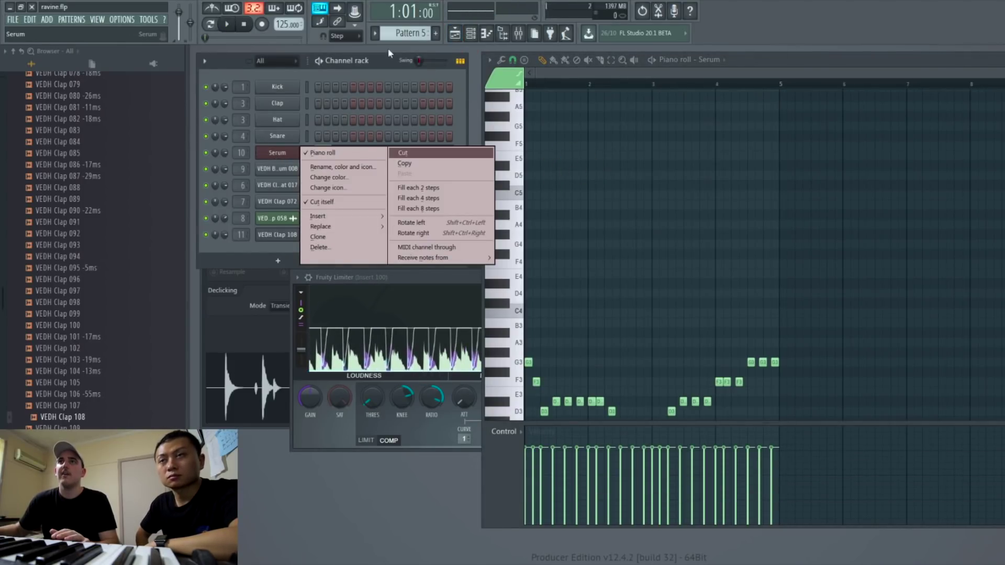
{"action": "left_click", "coordinate": [380, 63]}
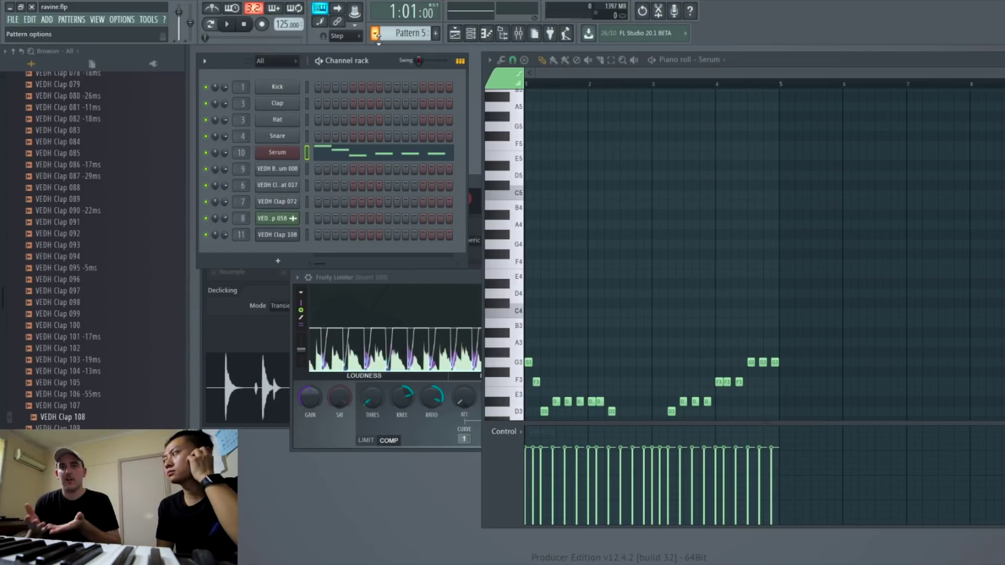
{"action": "right_click", "coordinate": [278, 151]}
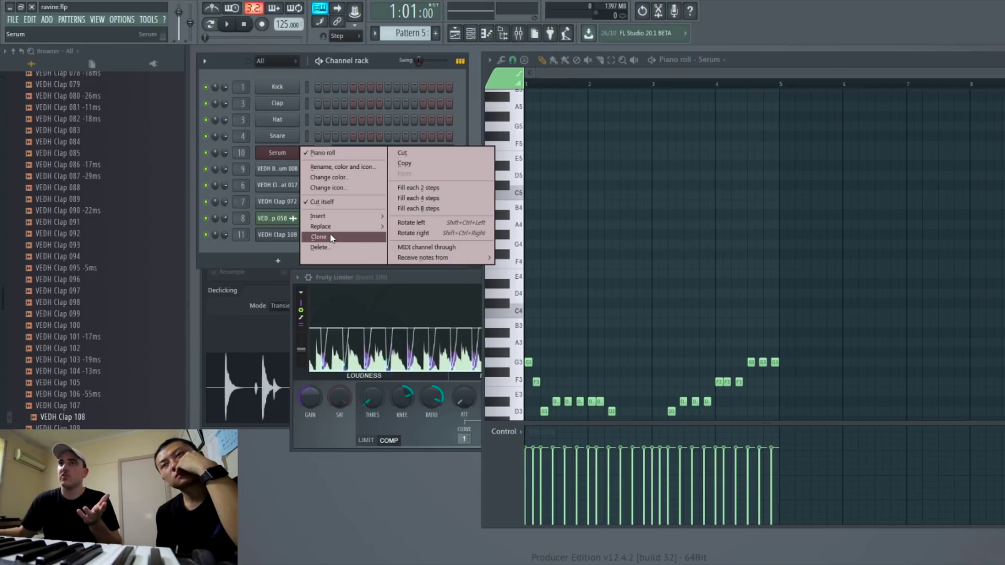
{"action": "mouse_move", "coordinate": [334, 217]}
{"action": "left_click", "coordinate": [514, 320]}
{"action": "left_click_drag", "start_coordinate": [406, 112], "coordinate": [711, 114]}
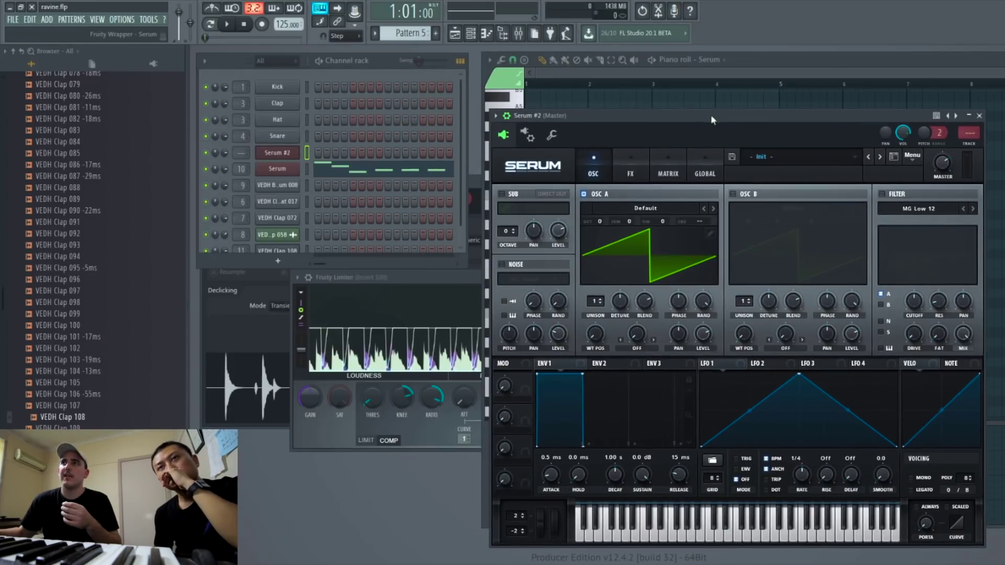
- Load the analog wavetable Analog_BD_Sin into oscillator A of Serum #2
{"action": "left_click", "coordinate": [650, 209]}
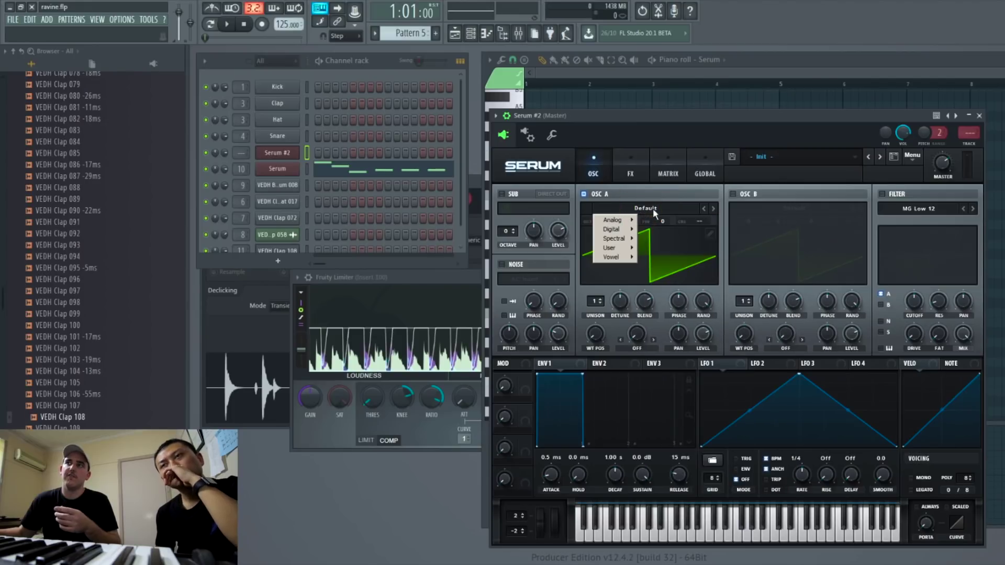
{"action": "mouse_move", "coordinate": [617, 221]}
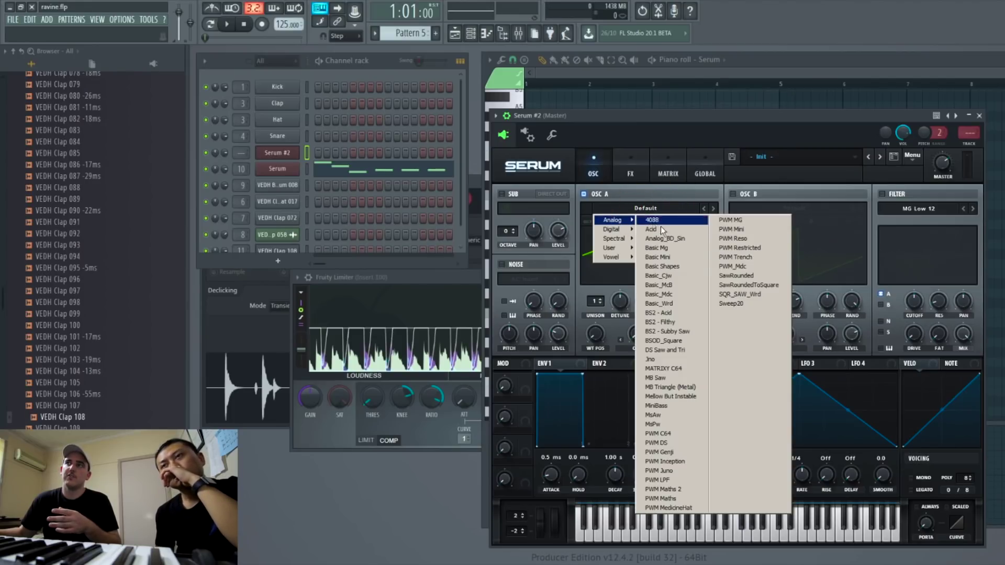
{"action": "left_click", "coordinate": [684, 243]}
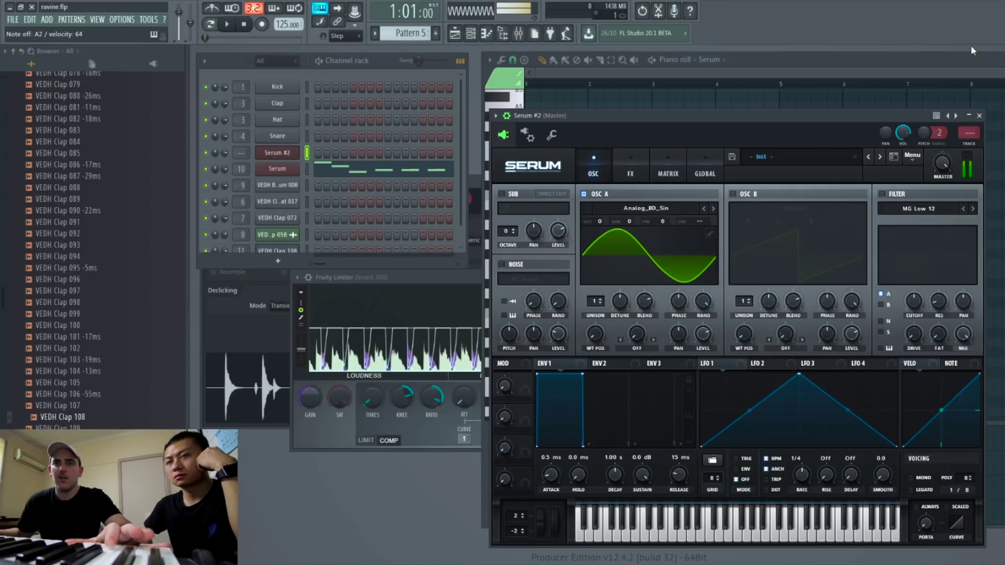
- Copy the melody notes from the Serum channel and paste them into the Serum #2 channel
{"action": "right_click", "coordinate": [296, 168]}
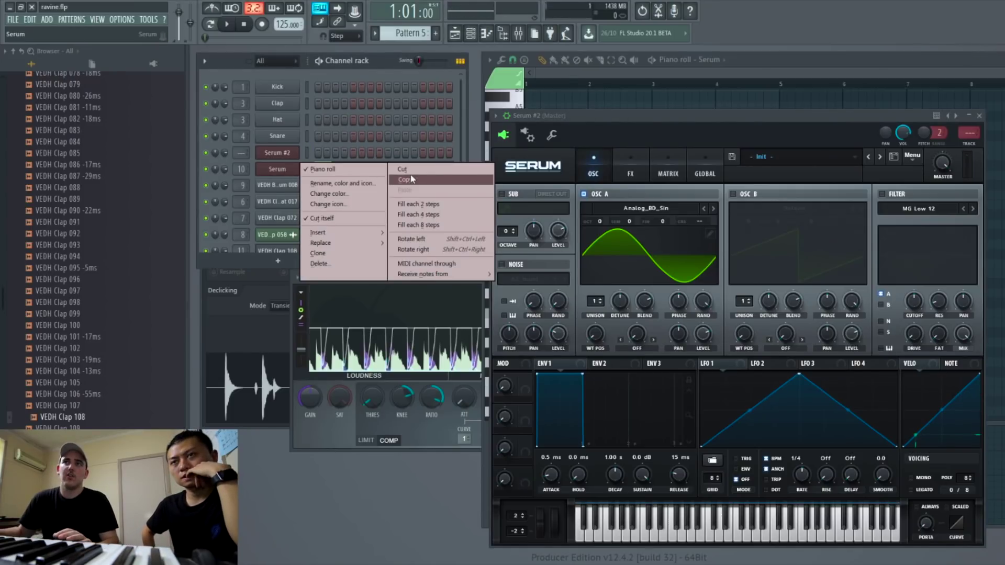
{"action": "left_click", "coordinate": [408, 181]}
{"action": "right_click", "coordinate": [295, 169]}
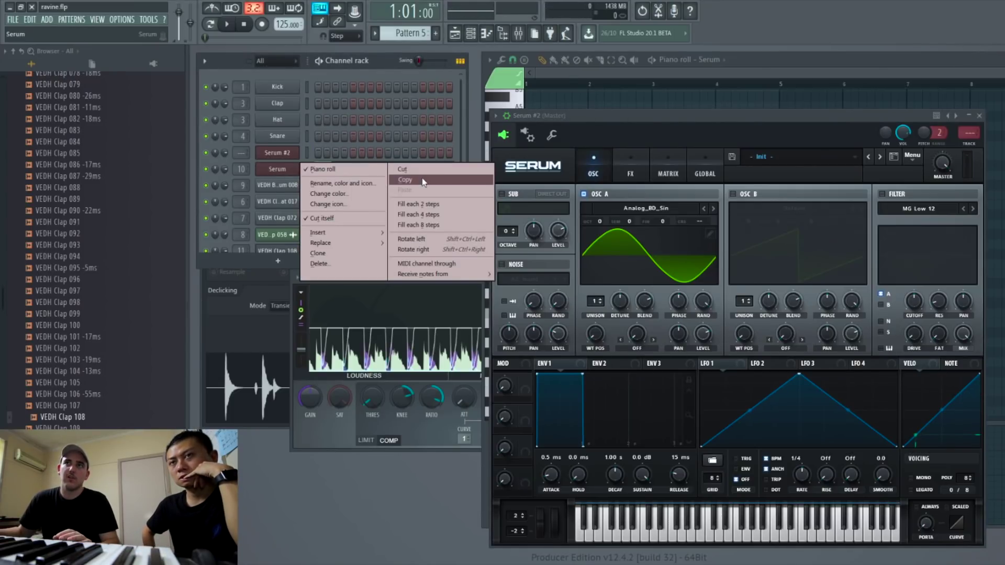
{"action": "left_click", "coordinate": [405, 190]}
{"action": "right_click", "coordinate": [296, 153]}
{"action": "left_click", "coordinate": [411, 174]}
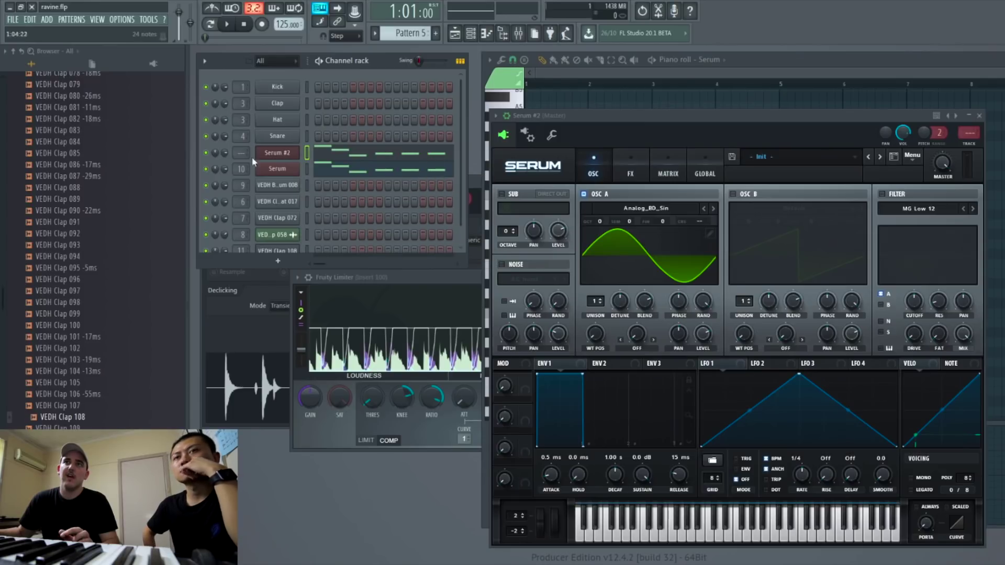
- Solo Serum #2 and, while auditioning it, set envelope 1 to an attack of 1.8 ms and a release of 81 ms
{"action": "right_click", "coordinate": [206, 152]}
{"action": "key", "text": "space"}
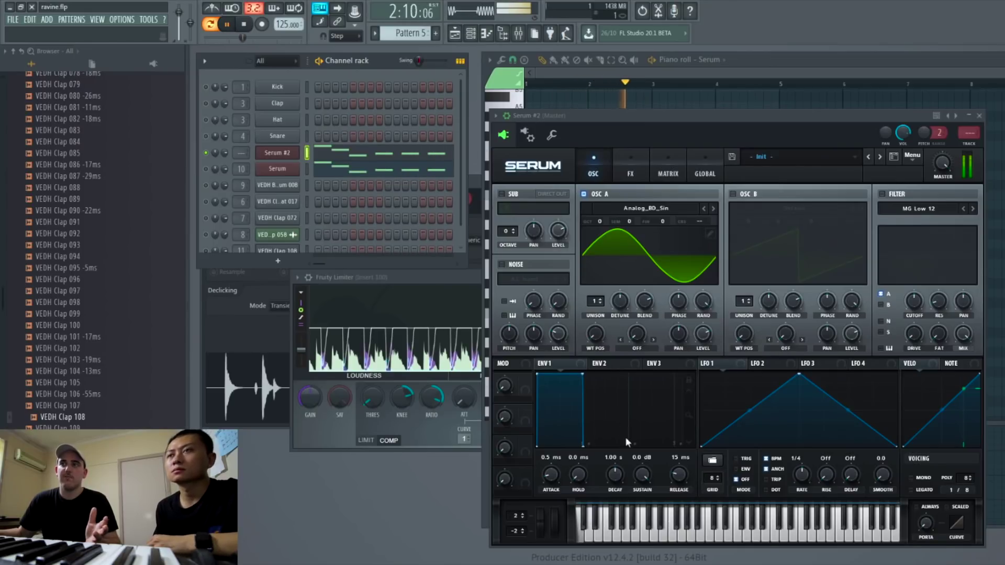
{"action": "key", "text": "space"}
{"action": "left_click_drag", "start_coordinate": [677, 475], "coordinate": [682, 473]}
{"action": "left_click_drag", "start_coordinate": [543, 478], "coordinate": [550, 476]}
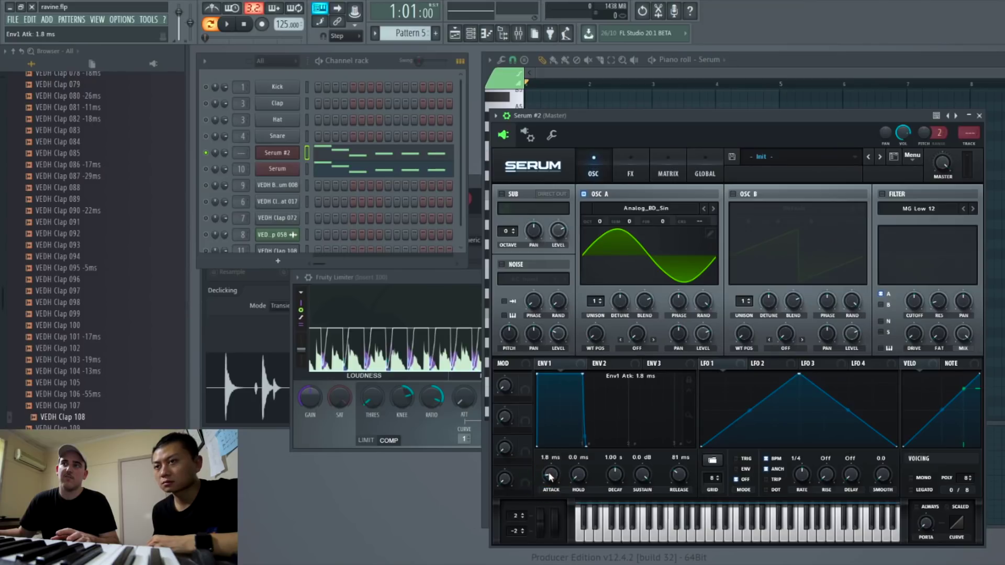
{"action": "left_click", "coordinate": [230, 28]}
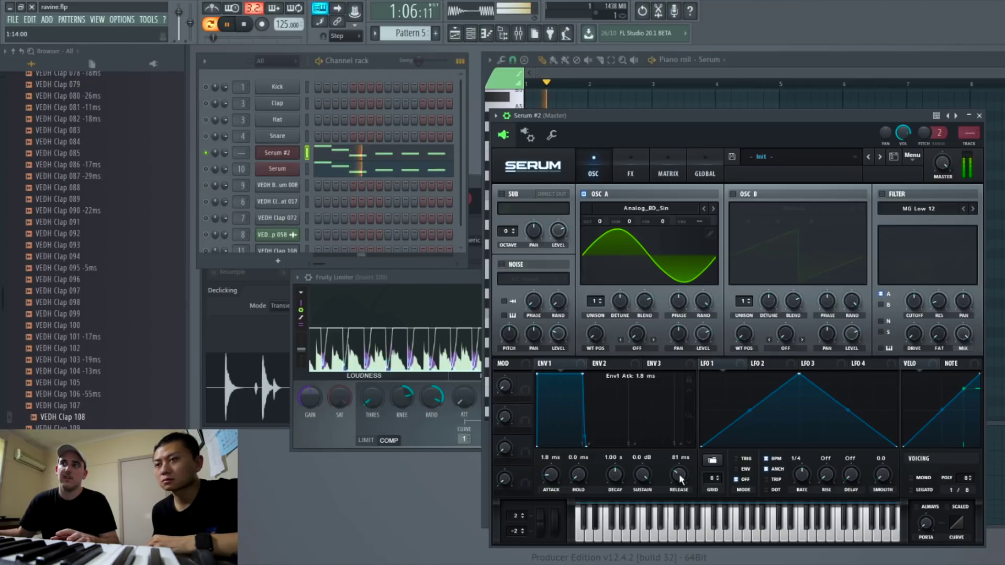
{"action": "left_click_drag", "start_coordinate": [680, 473], "coordinate": [679, 476]}
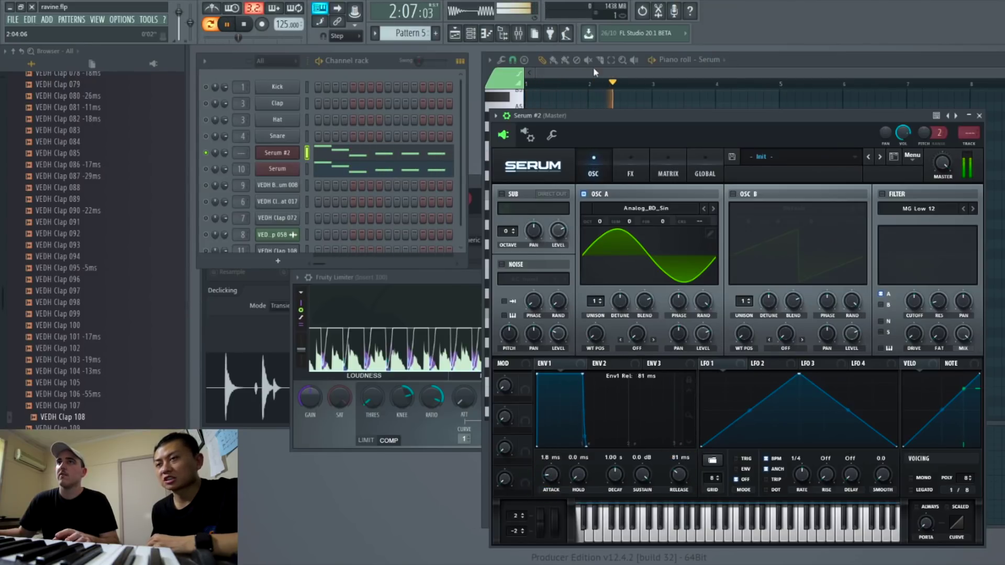
- Stop playback, assign Serum #2 to mixer track 12, and route that track only to insert 100
{"action": "left_click", "coordinate": [245, 25]}
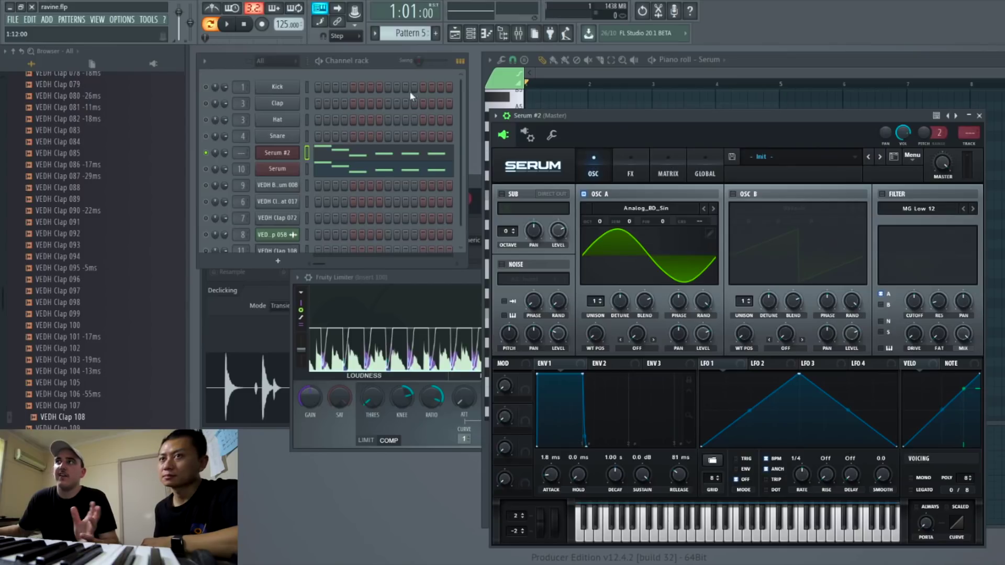
{"action": "left_click", "coordinate": [969, 144]}
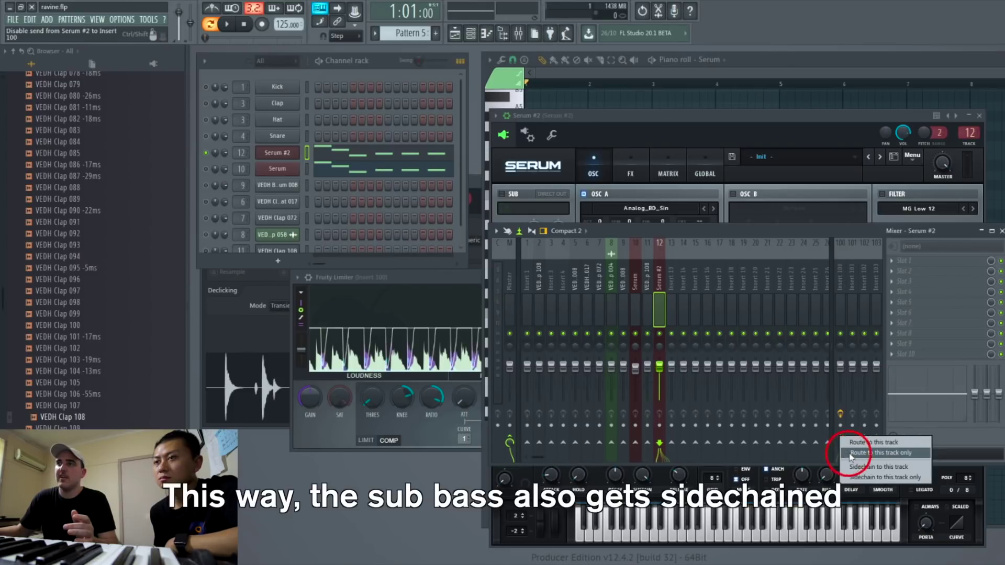
{"action": "left_click", "coordinate": [847, 453]}
- Turn off the Serum #2 solo so all channels are active, audition Pattern 5, and return to the Serum #2 window
{"action": "left_click", "coordinate": [208, 169]}
{"action": "left_click", "coordinate": [226, 24]}
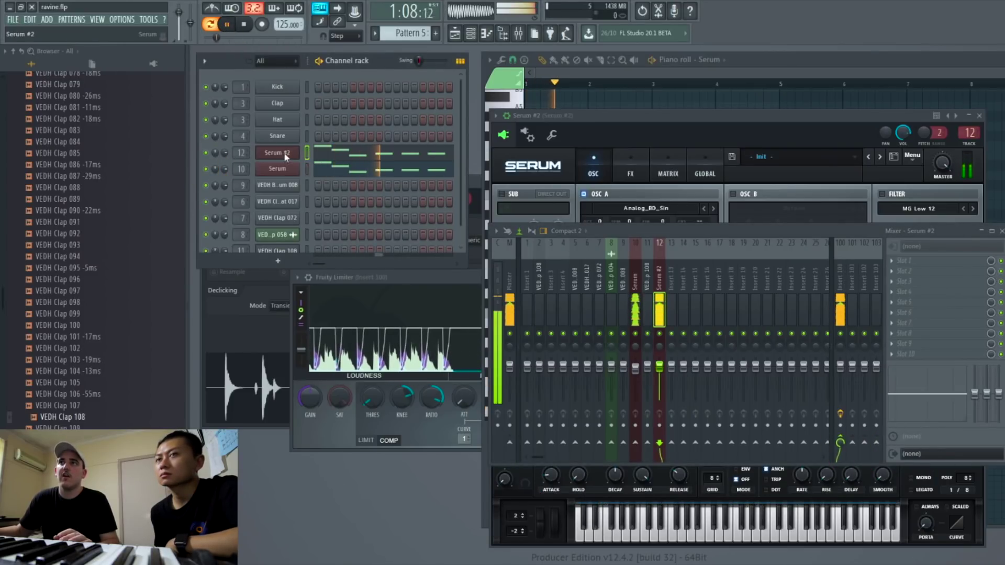
{"action": "left_click", "coordinate": [607, 115]}
{"action": "key", "text": "space"}
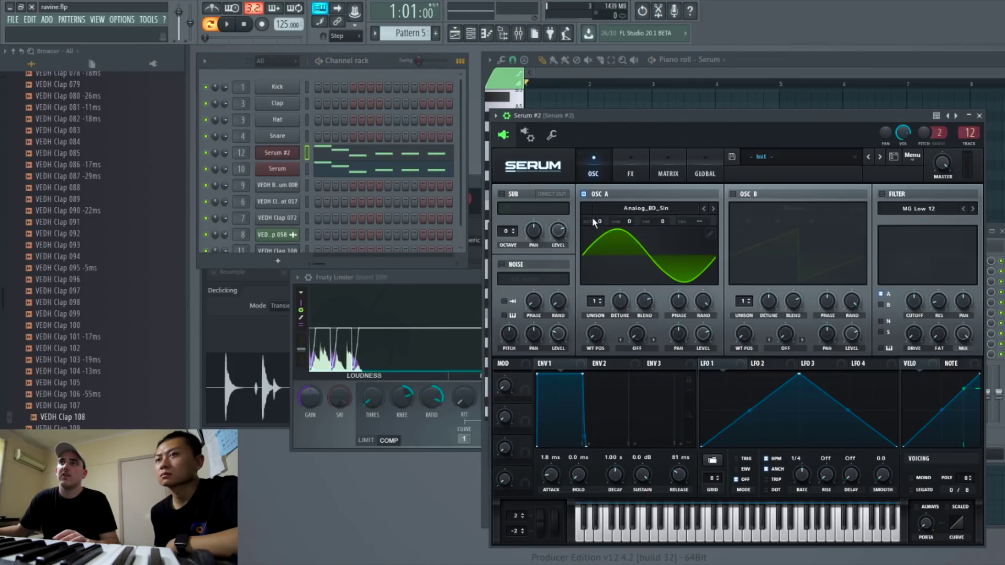
- Set the octave of oscillator A in Serum #2 to -1 and audition the pattern with the mixer open
{"action": "mouse_move", "coordinate": [598, 219]}
{"action": "left_mouse_down"}
{"action": "mouse_move", "coordinate": [601, 234]}
{"action": "mouse_move", "coordinate": [600, 223]}
{"action": "left_mouse_up"}
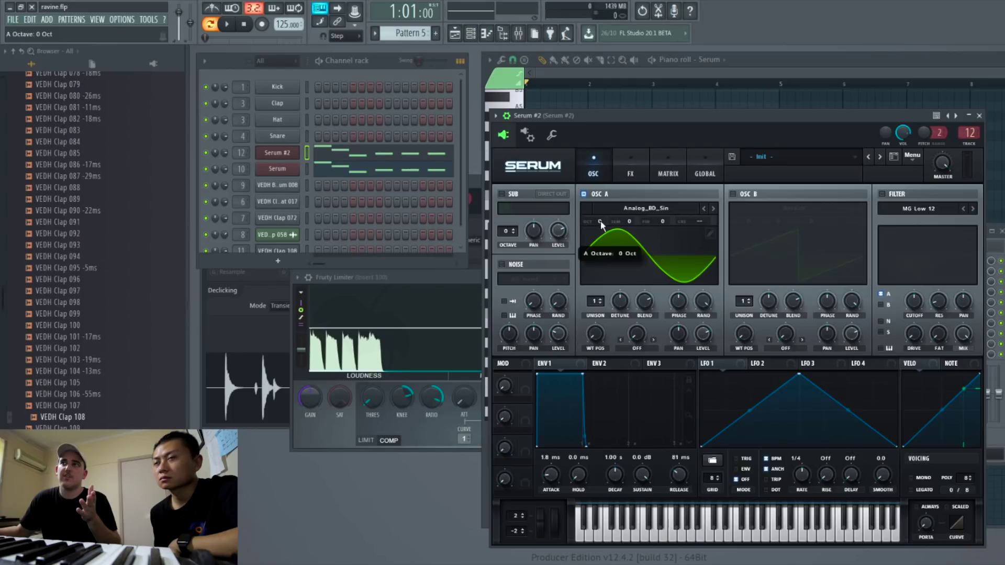
{"action": "key", "text": "F9"}
{"action": "key", "text": "space"}
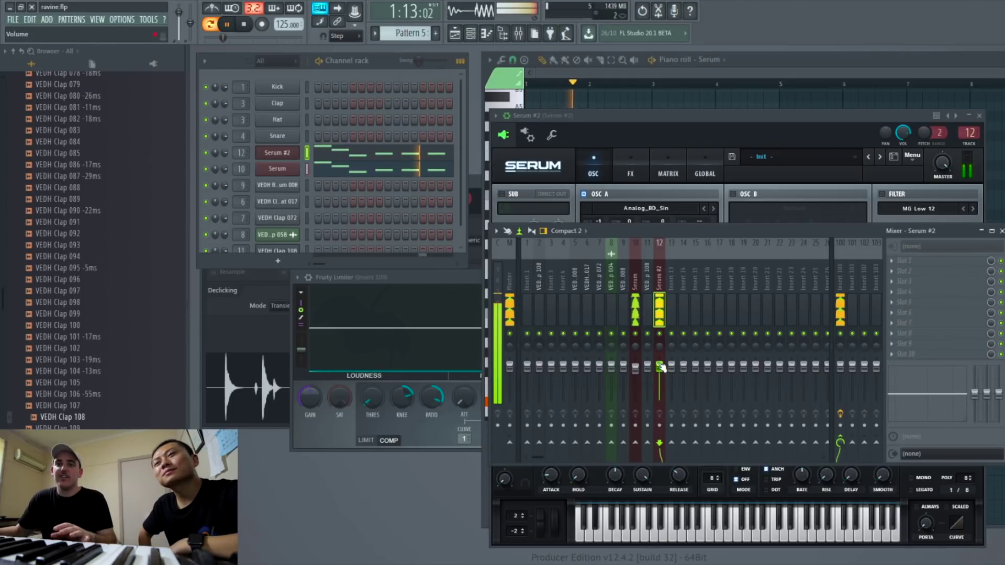
{"action": "key", "text": "space"}
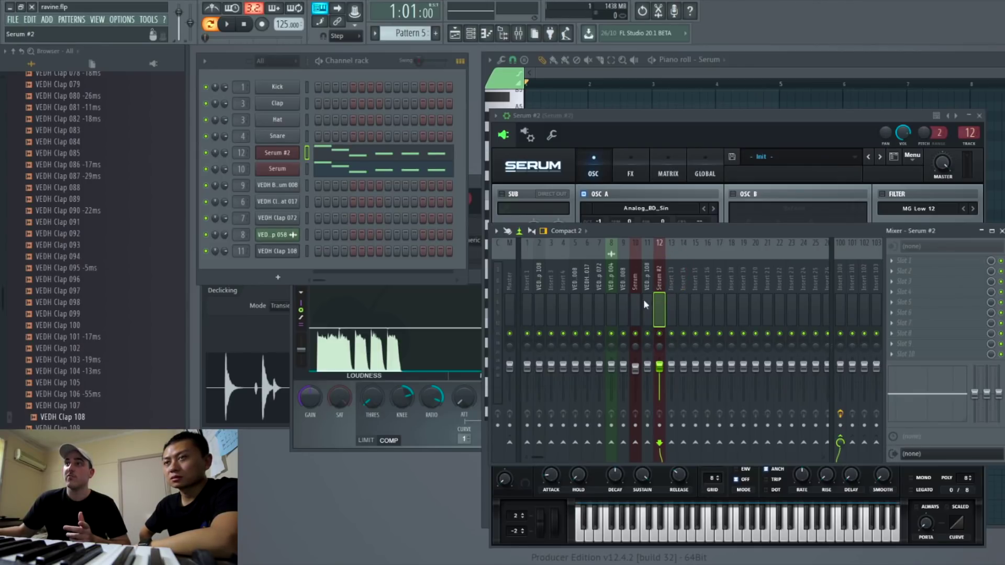
- Add Fruity Blood Overdrive to slot 1 of the Serum #2 mixer track and, while auditioning it soloed, set PreAmp to about 0.33
{"action": "left_click", "coordinate": [904, 260]}
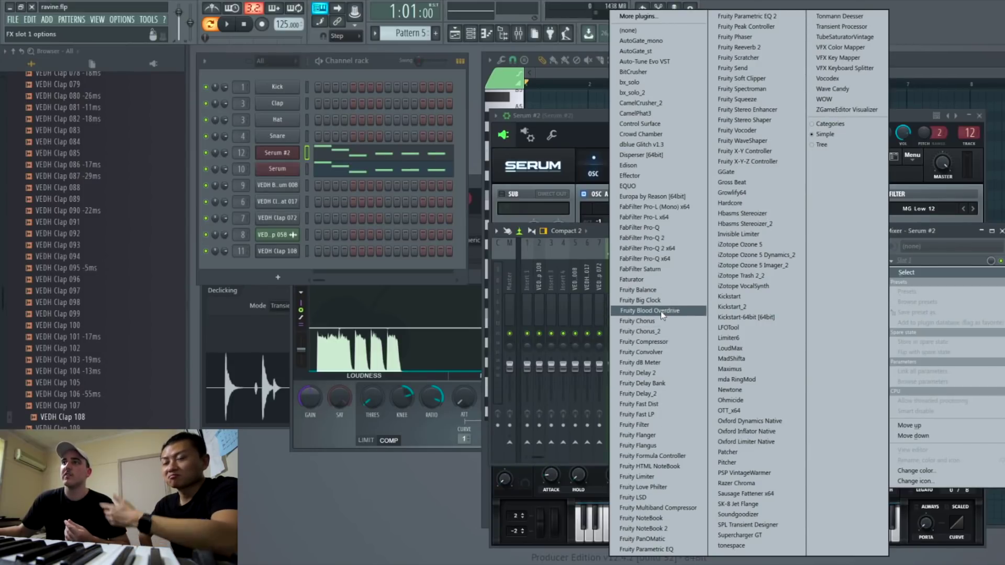
{"action": "left_click", "coordinate": [661, 311]}
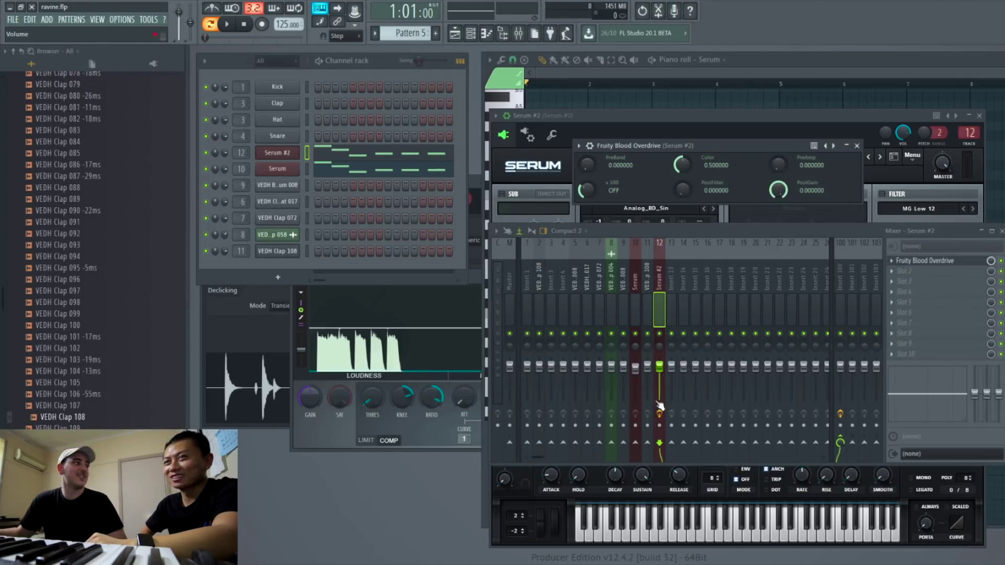
{"action": "right_click", "coordinate": [660, 334]}
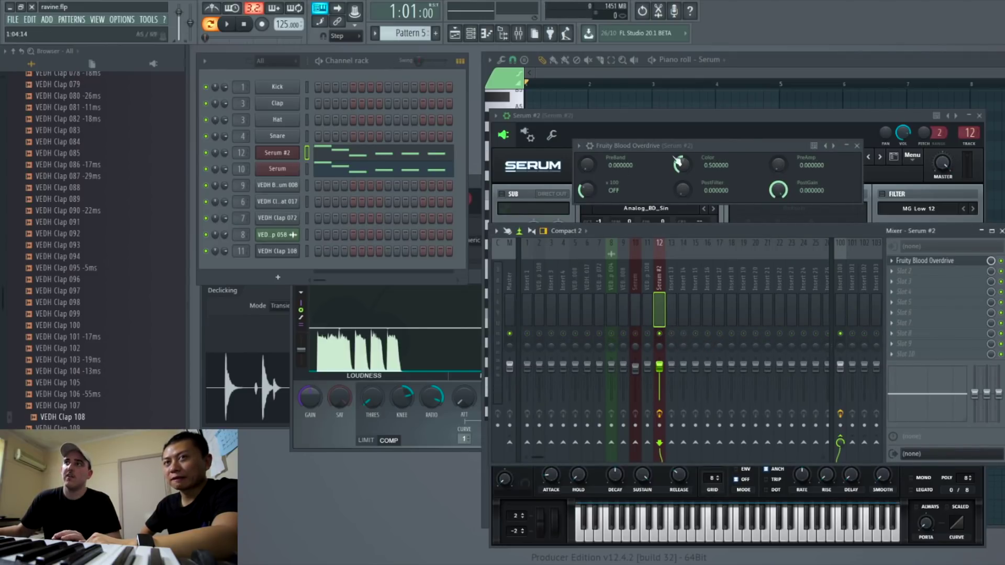
{"action": "key", "text": "space"}
{"action": "mouse_move", "coordinate": [778, 164]}
{"action": "left_mouse_down"}
{"action": "mouse_move", "coordinate": [778, 110]}
{"action": "mouse_move", "coordinate": [780, 169]}
{"action": "left_mouse_up"}
{"action": "key", "text": "space"}
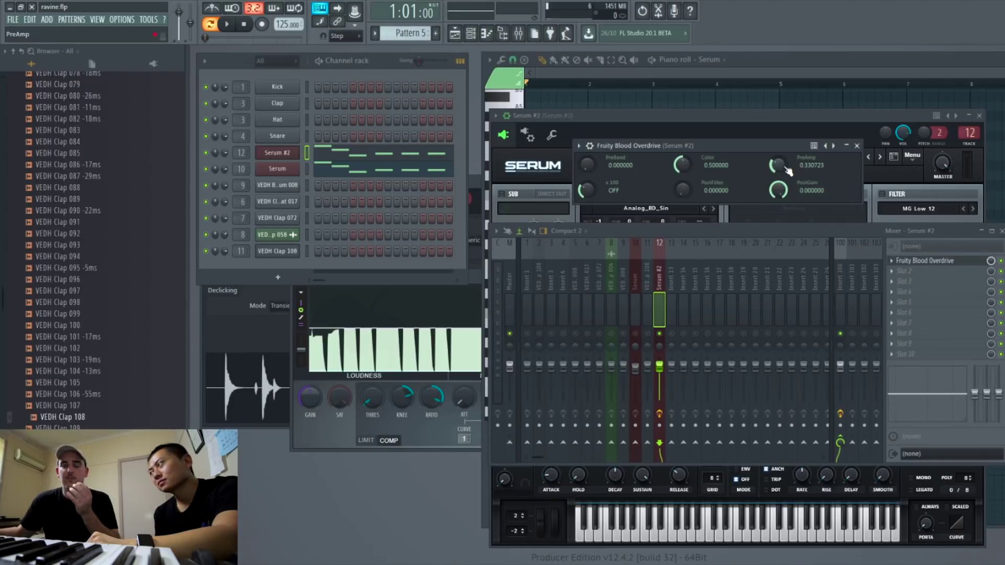
{"action": "right_click", "coordinate": [659, 334]}
- Lower the Serum #2 mixer track's volume slightly during playback, bring up the playlist and stop playback
{"action": "key", "text": "space"}
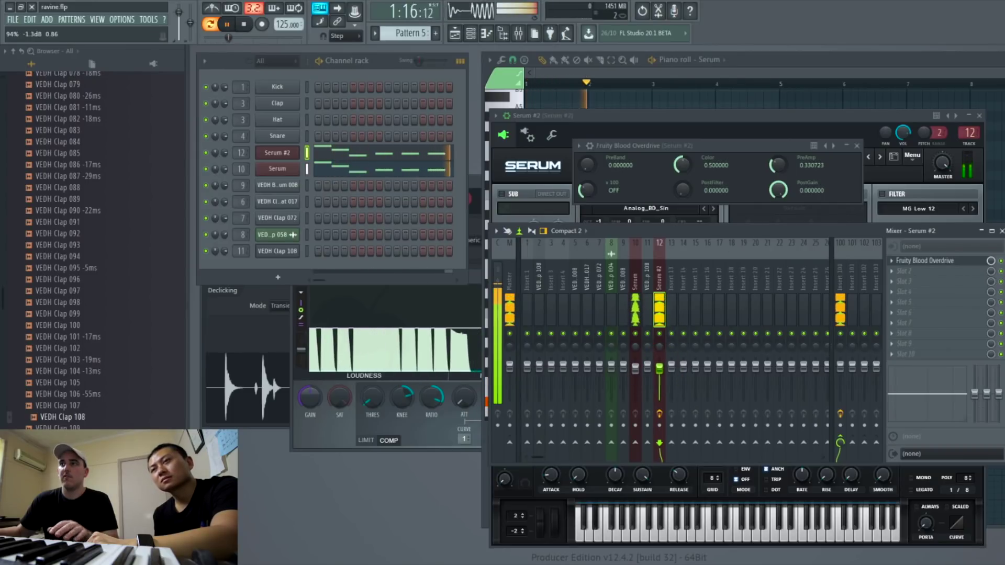
{"action": "left_click_drag", "start_coordinate": [669, 366], "coordinate": [660, 370]}
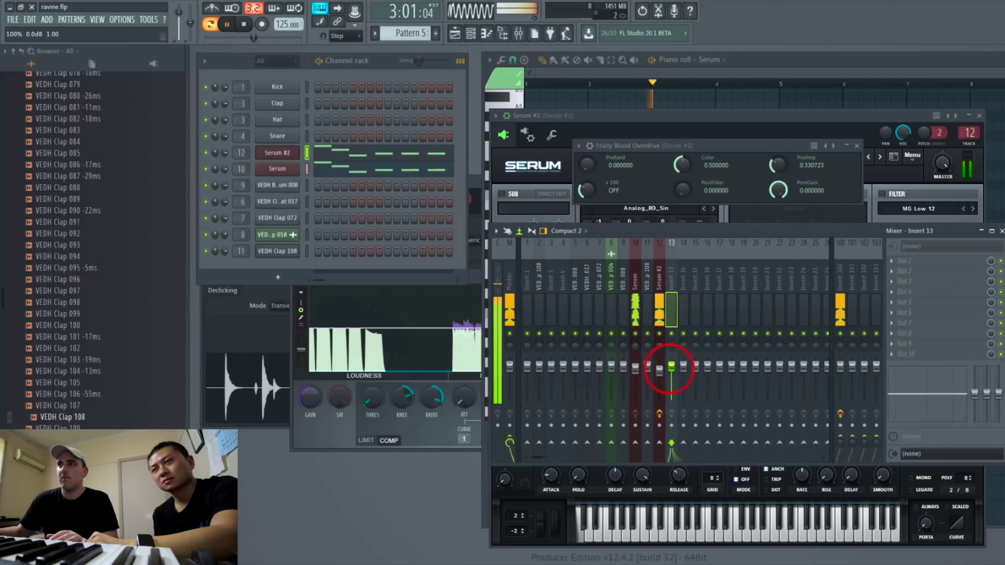
{"action": "left_click", "coordinate": [453, 33]}
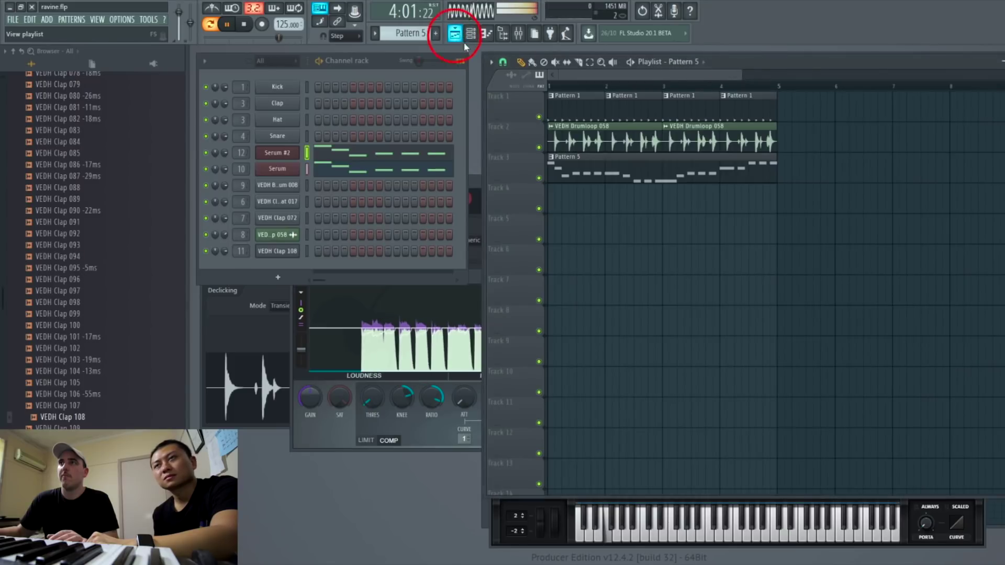
{"action": "key", "text": "space"}
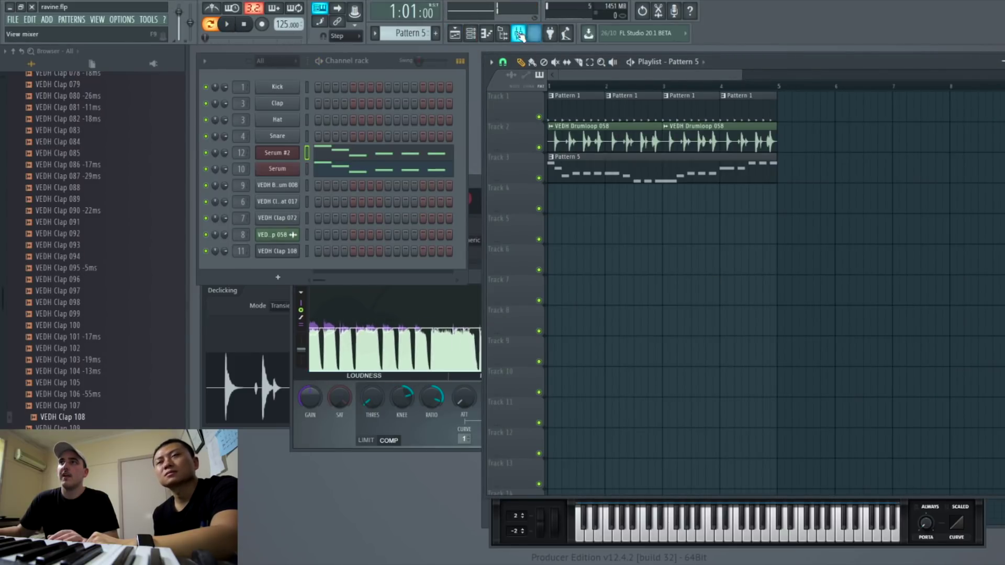
- Switch to song mode and play the full arrangement from the start
{"action": "left_click", "coordinate": [211, 25]}
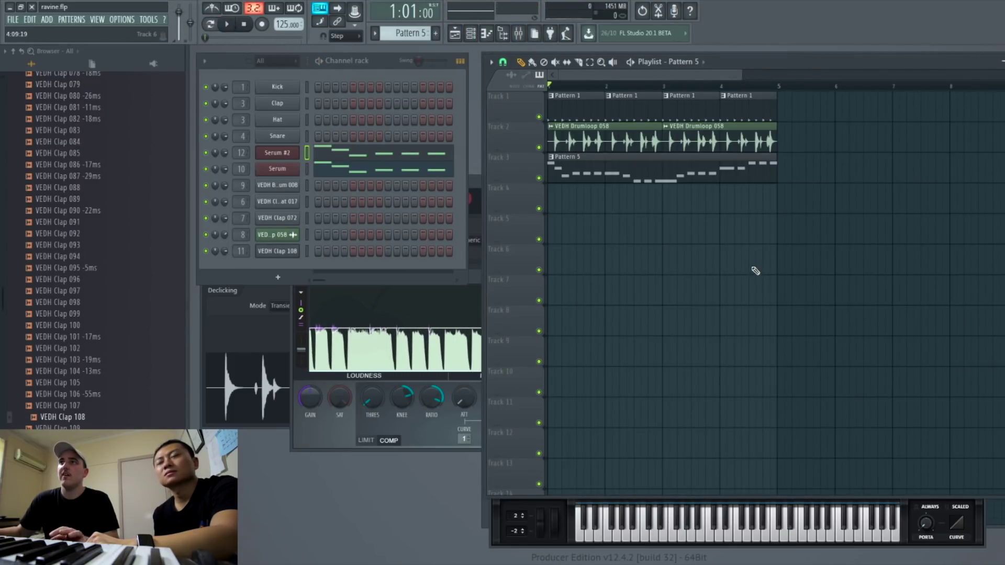
{"action": "key", "text": "space"}
{"action": "scroll", "coordinate": [547, 163], "scroll_direction": "up", "scroll_amount": 3}
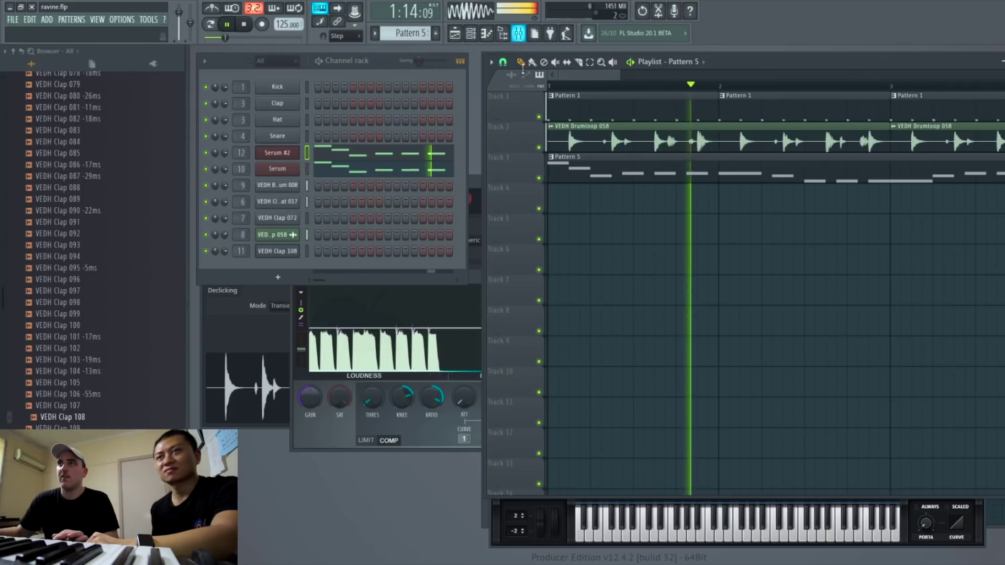
- Copy all playlist clips, paste them starting at bar 5, and reopen the mixer while the song plays
{"action": "scroll", "coordinate": [610, 287], "scroll_direction": "down", "scroll_amount": 5}
{"action": "key", "text": "ctrl+a"}
{"action": "key", "text": "ctrl+c"}
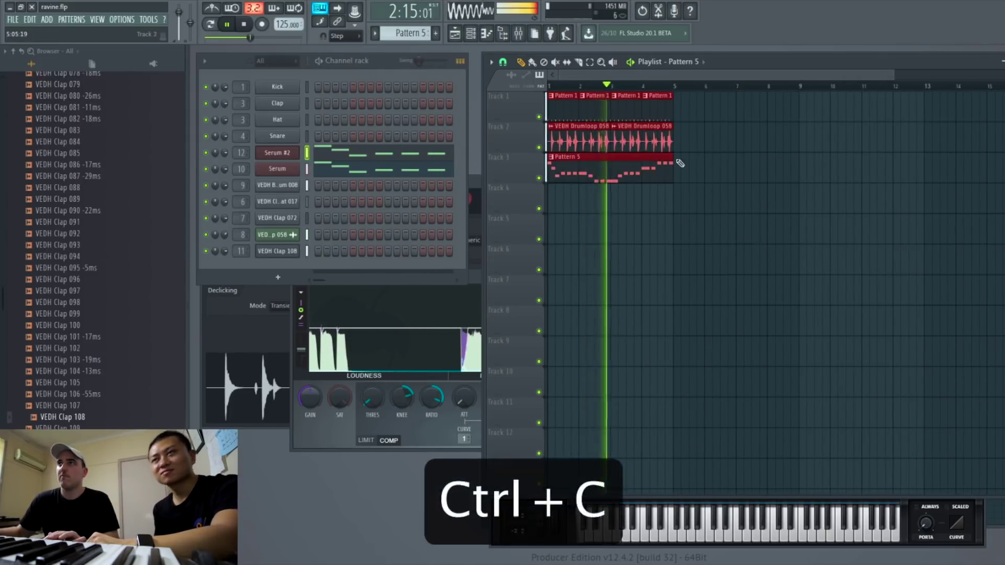
{"action": "key", "text": "ctrl+v"}
{"action": "scroll", "coordinate": [708, 190], "scroll_direction": "up", "scroll_amount": 3}
{"action": "left_click", "coordinate": [517, 33]}
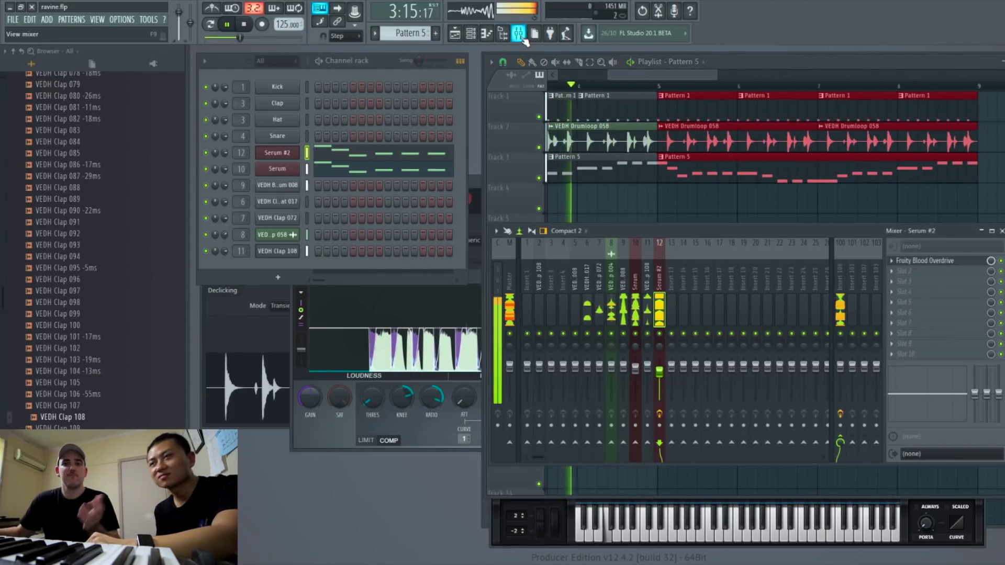